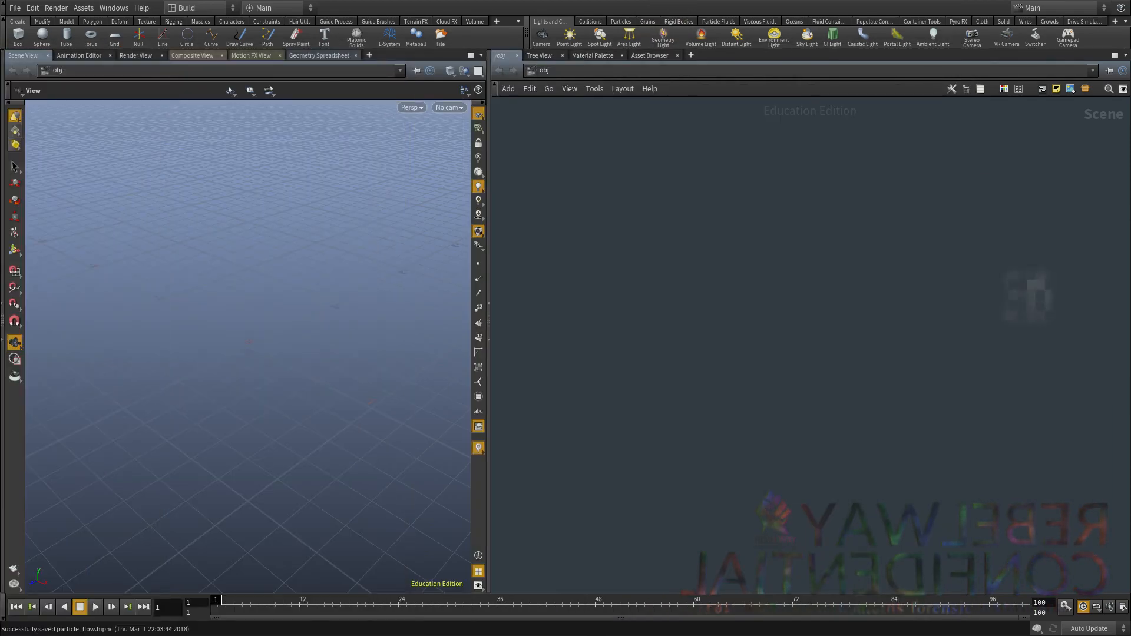
Create a Geometry object in the scene, enter its network and cut its default contents.
{"action": "key", "text": "Tab"}
{"action": "left_click", "coordinate": [737, 275]}
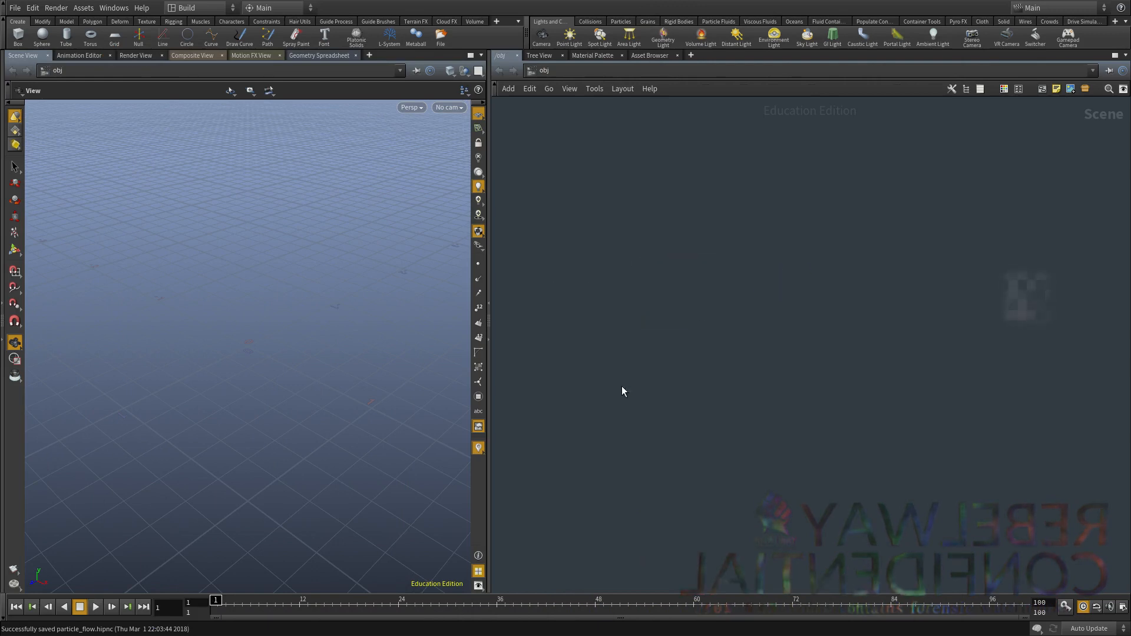
{"action": "left_click", "coordinate": [621, 387]}
{"action": "key", "text": "ctrl+x"}
Add a Circle node to the empty geometry network.
{"action": "key", "text": "Tab"}
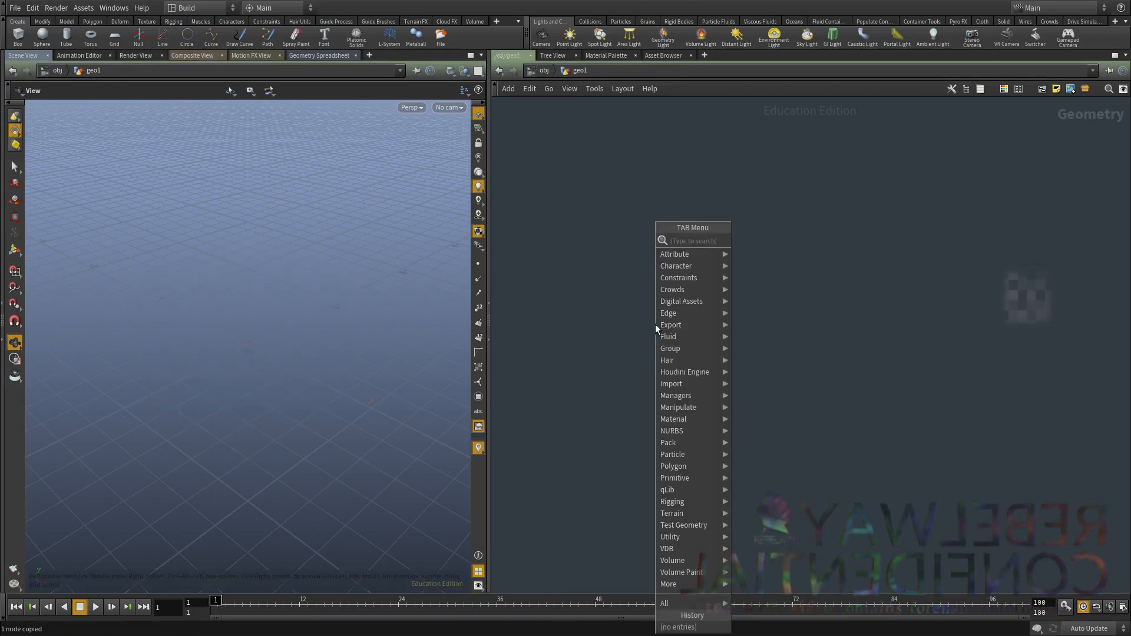
{"action": "type", "text": "s"}
{"action": "key", "text": "Escape"}
{"action": "key", "text": "Tab"}
{"action": "type", "text": "circ"}
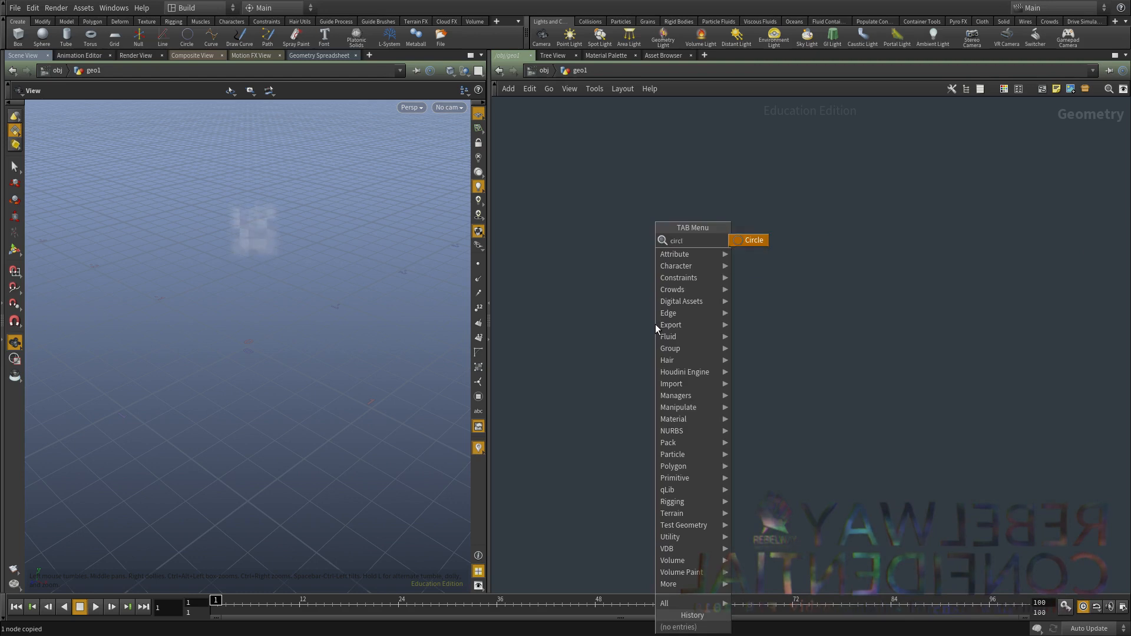
{"action": "key", "text": "Return"}
{"action": "key", "text": "Return"}
Move the circle backward along the Z axis to about -11.05.
{"action": "scroll", "coordinate": [209, 354], "scroll_direction": "down", "scroll_amount": 8}
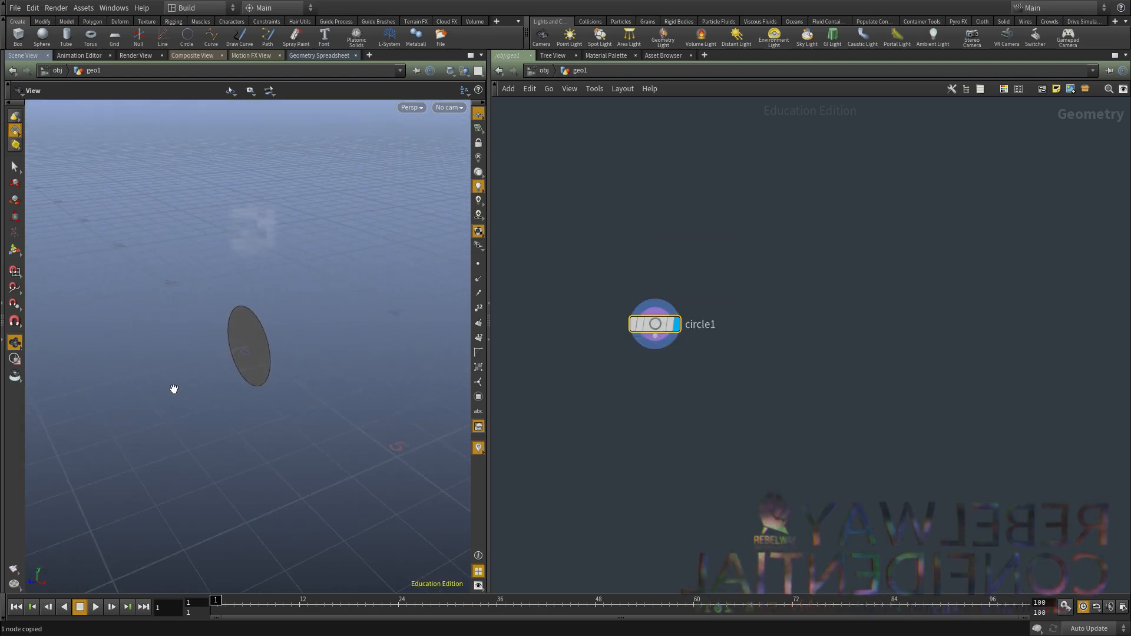
{"action": "key", "text": "Return"}
{"action": "left_click_drag", "start_coordinate": [202, 364], "coordinate": [377, 321], "text": "alt"}
Add a Curve node beside the circle node and make it the displayed node.
{"action": "key", "text": "Tab"}
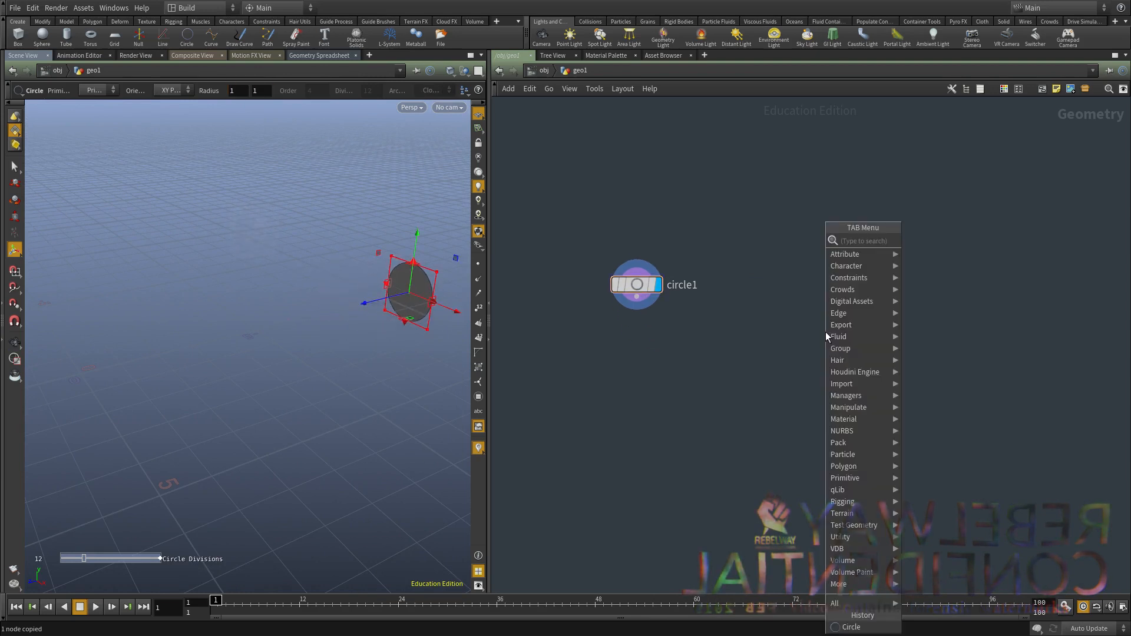
{"action": "type", "text": "cur"}
{"action": "key", "text": "Return"}
{"action": "left_click", "coordinate": [826, 331]}
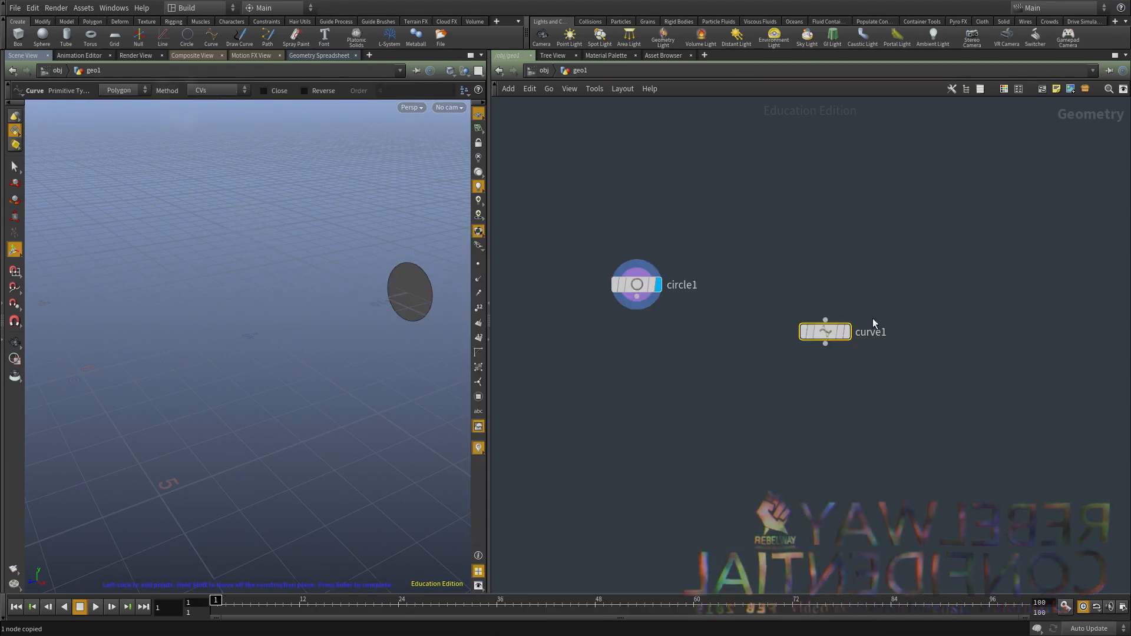
{"action": "left_click", "coordinate": [849, 334]}
Prepare for tracing: use the top view, template the circle node and hide the reference grid.
{"action": "key", "text": "space+2"}
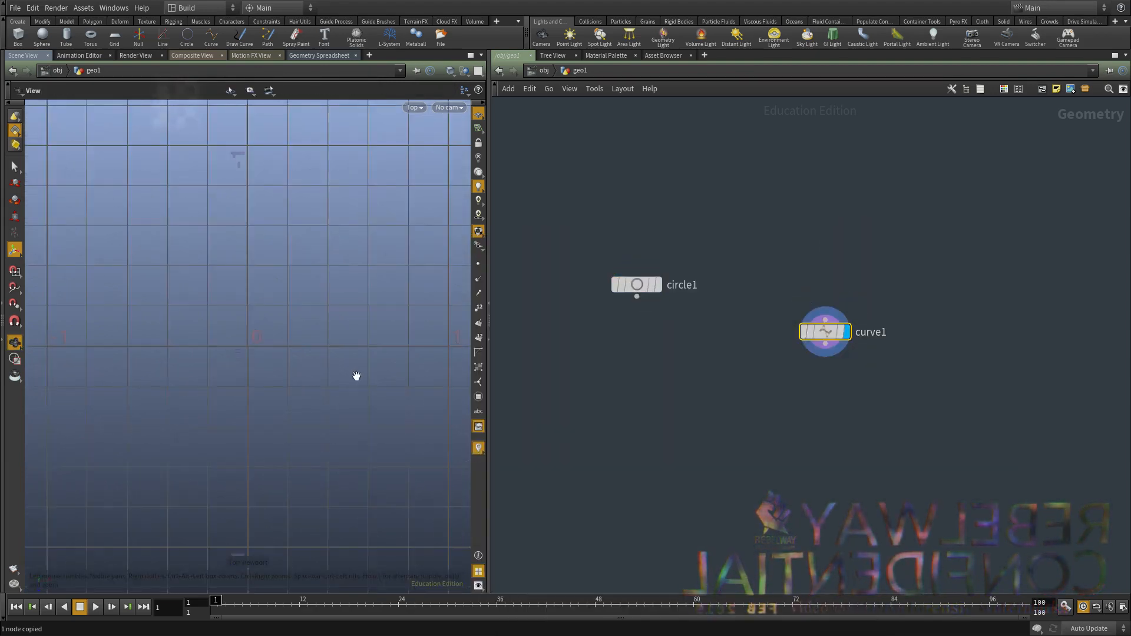
{"action": "left_click", "coordinate": [654, 285]}
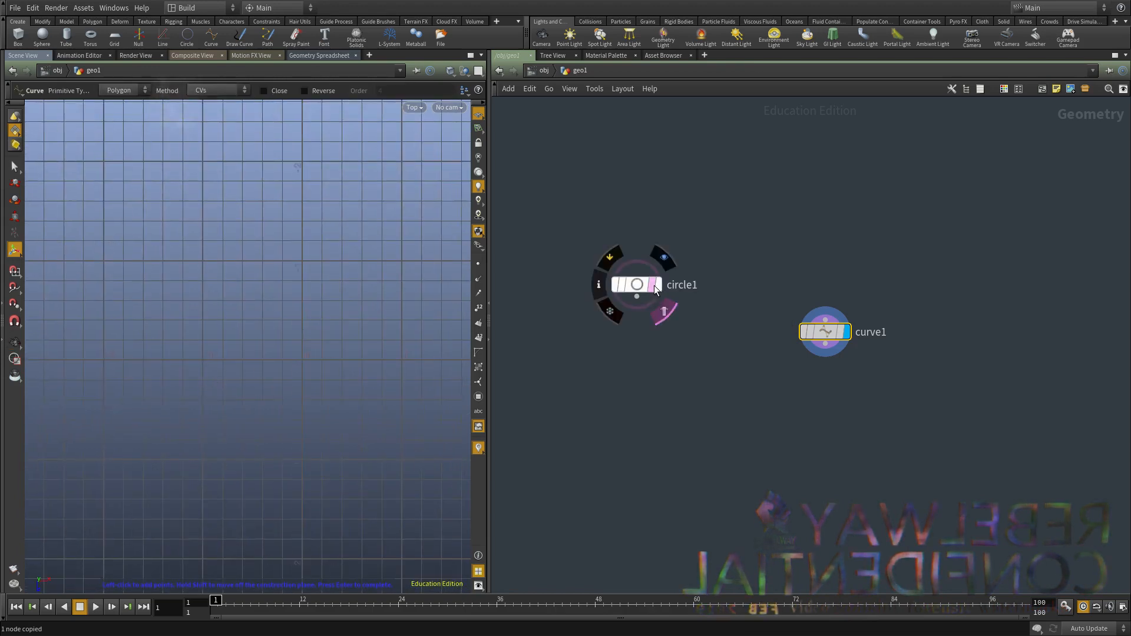
{"action": "scroll", "coordinate": [356, 359], "scroll_direction": "up", "scroll_amount": 4}
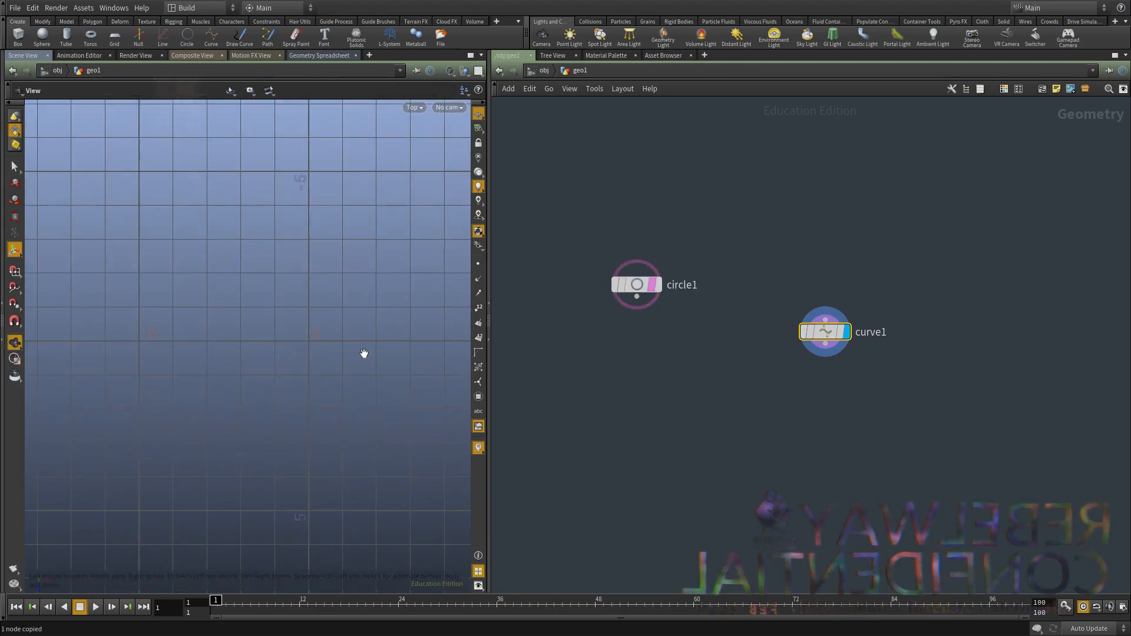
{"action": "left_click", "coordinate": [479, 115]}
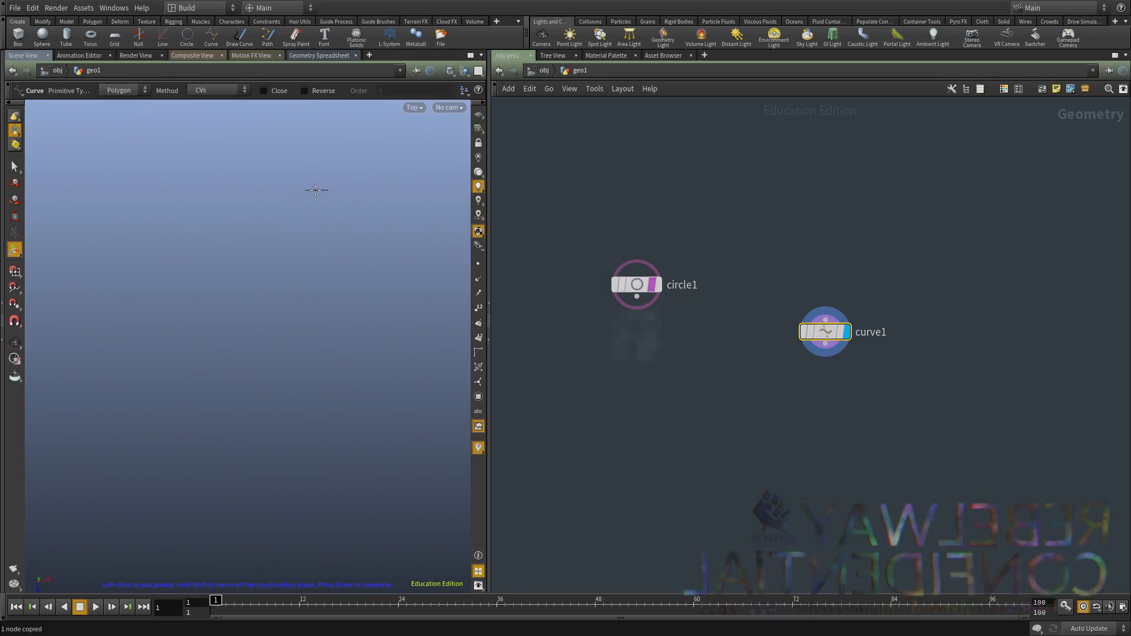
Draw an S-shaped polygon curve of nine points running from the circle down the top view.
{"action": "left_click", "coordinate": [365, 342]}
{"action": "left_click", "coordinate": [363, 405]}
{"action": "left_click", "coordinate": [333, 484]}
{"action": "left_click", "coordinate": [311, 517]}
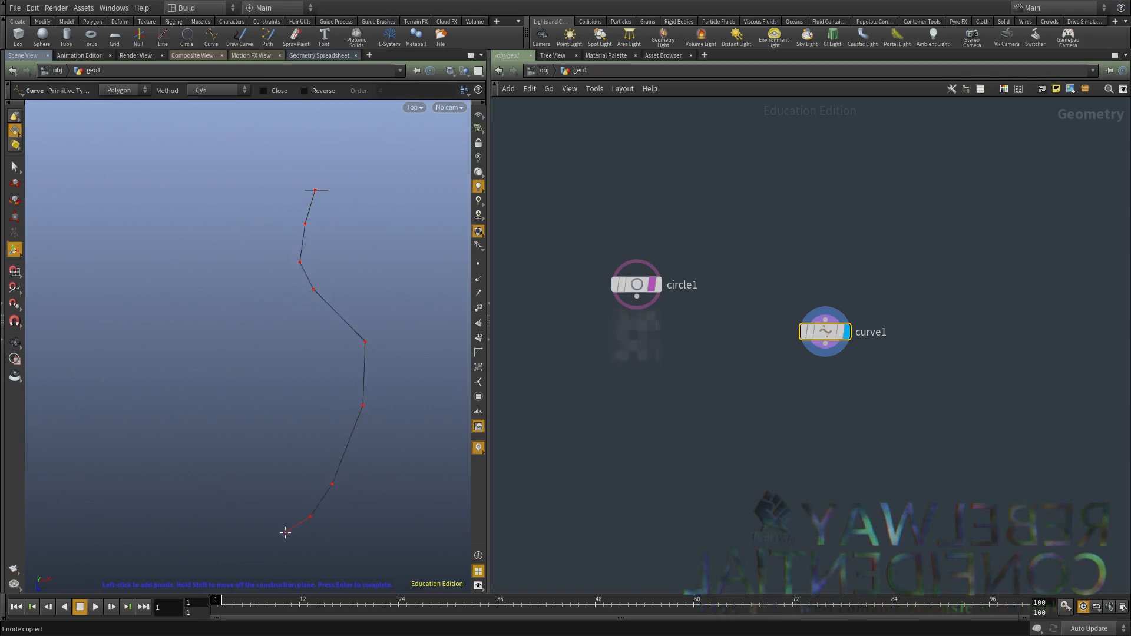
{"action": "key", "text": "Escape"}
Lower the curve's points to varying heights in a perspective side view so that its path undulates vertically.
{"action": "left_click_drag", "start_coordinate": [345, 435], "coordinate": [288, 348]}
{"action": "left_click_drag", "start_coordinate": [888, 409], "coordinate": [796, 269]}
{"action": "left_click_drag", "start_coordinate": [256, 300], "coordinate": [252, 303]}
{"action": "key", "text": "Return"}
{"action": "middle_click_drag", "start_coordinate": [251, 326], "coordinate": [303, 298], "text": "alt"}
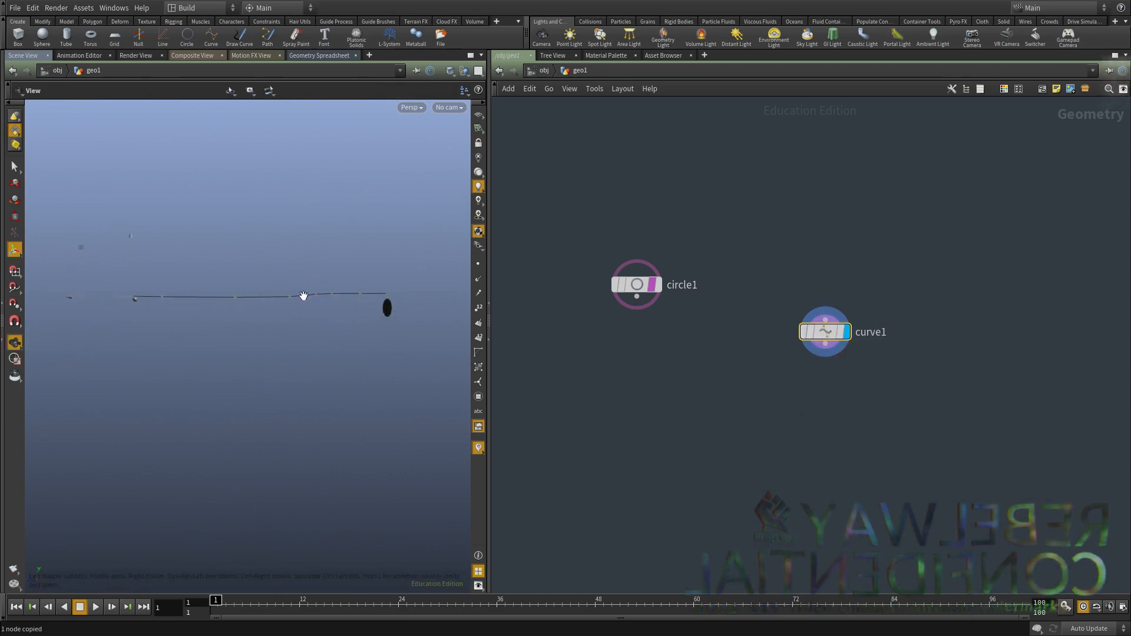
{"action": "left_click_drag", "start_coordinate": [282, 301], "coordinate": [230, 322]}
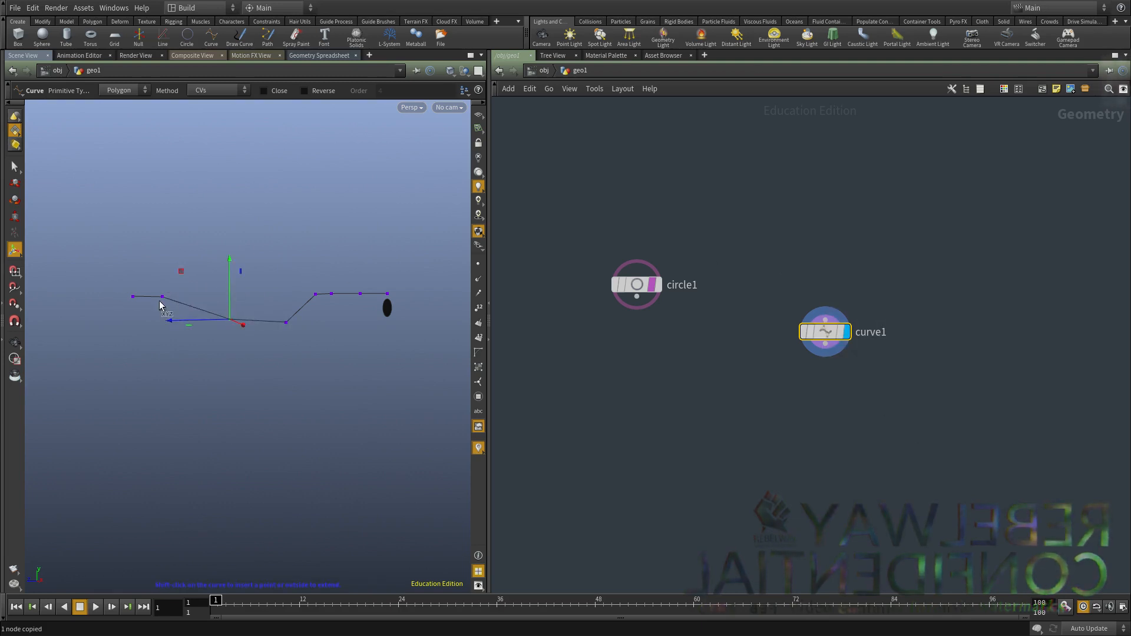
{"action": "left_click_drag", "start_coordinate": [162, 298], "coordinate": [159, 321]}
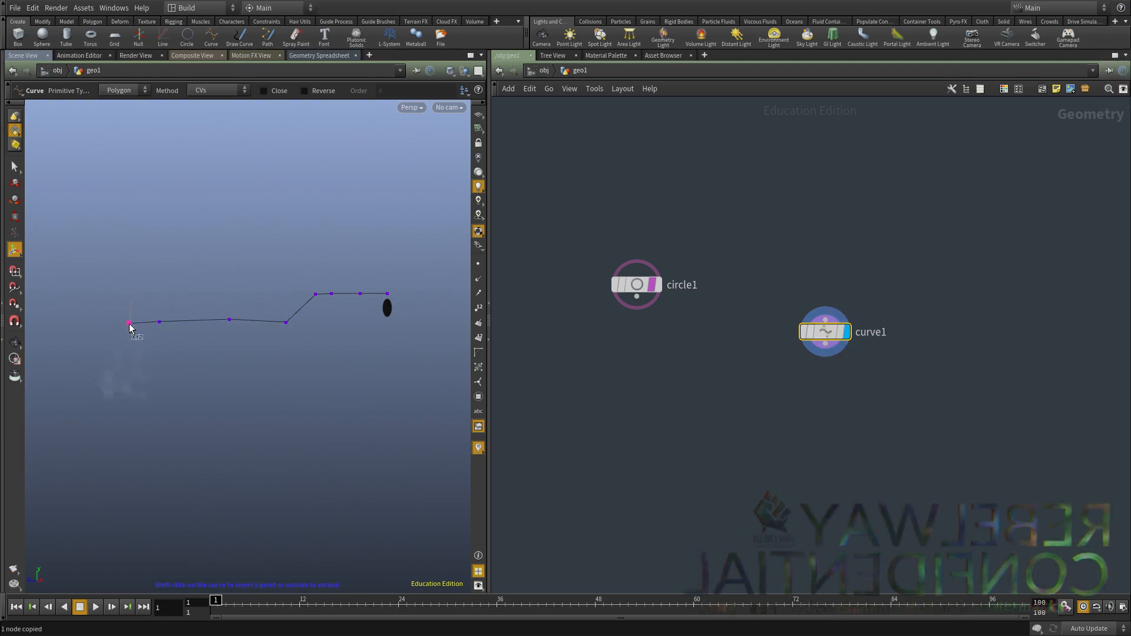
{"action": "left_click", "coordinate": [129, 324]}
{"action": "left_click_drag", "start_coordinate": [229, 320], "coordinate": [224, 308]}
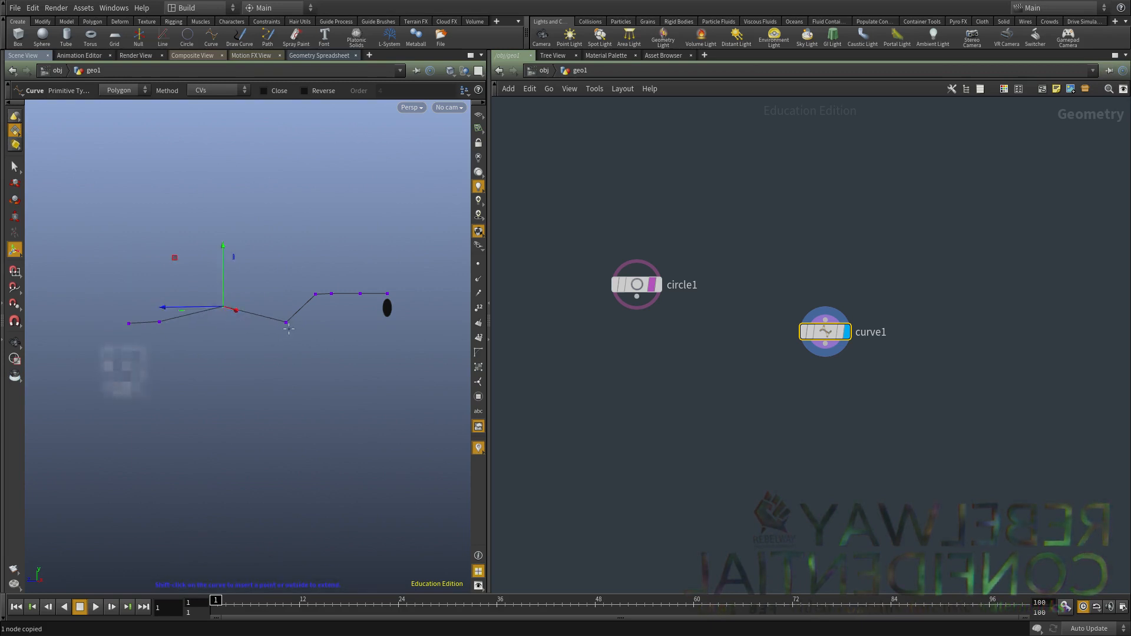
{"action": "left_click_drag", "start_coordinate": [287, 323], "coordinate": [328, 307]}
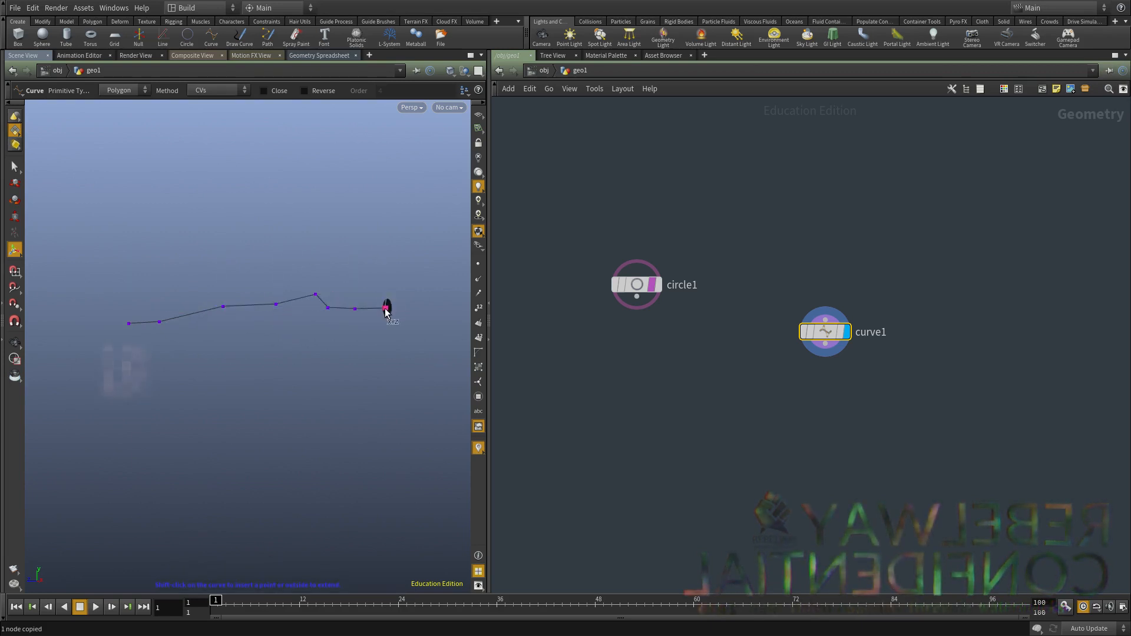
Align the curve's start with the circle's centre and shift its bend points, including the one next to the circle.
{"action": "key", "text": "Escape"}
{"action": "left_click_drag", "start_coordinate": [387, 311], "coordinate": [374, 386]}
{"action": "left_click_drag", "start_coordinate": [320, 301], "coordinate": [281, 329], "text": "alt"}
{"action": "middle_click_drag", "start_coordinate": [281, 328], "coordinate": [242, 384], "text": "alt"}
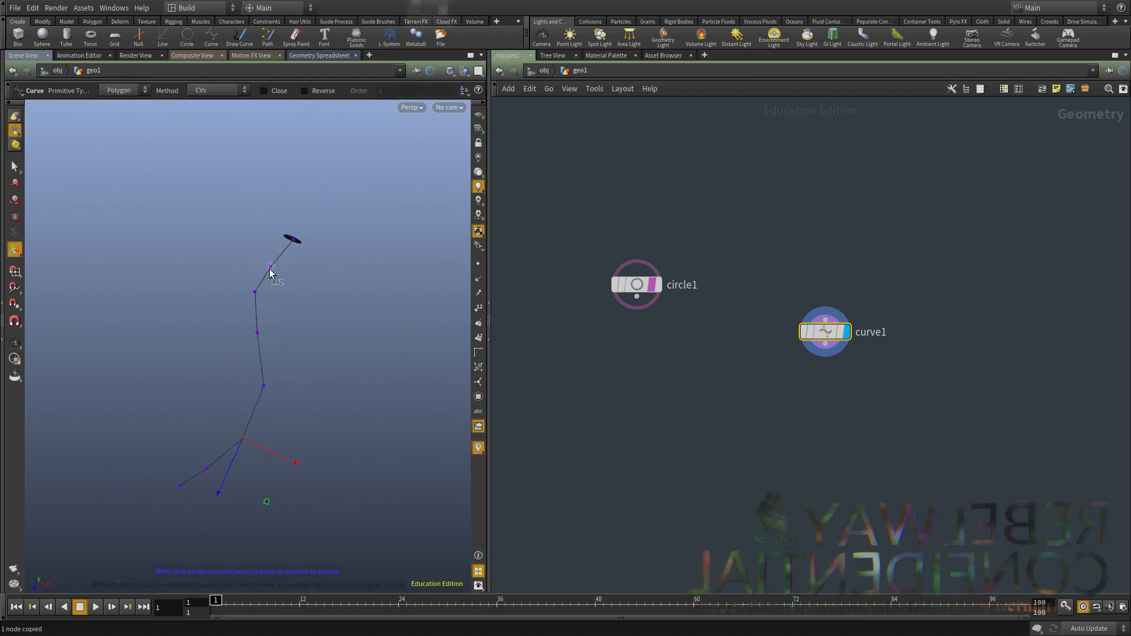
{"action": "left_click_drag", "start_coordinate": [271, 267], "coordinate": [267, 262]}
Turn off the template display of the circle node.
{"action": "middle_click_drag", "start_coordinate": [855, 392], "coordinate": [798, 304]}
{"action": "scroll", "coordinate": [793, 307], "scroll_direction": "up", "scroll_amount": 1}
{"action": "left_click_drag", "start_coordinate": [793, 306], "coordinate": [705, 202]}
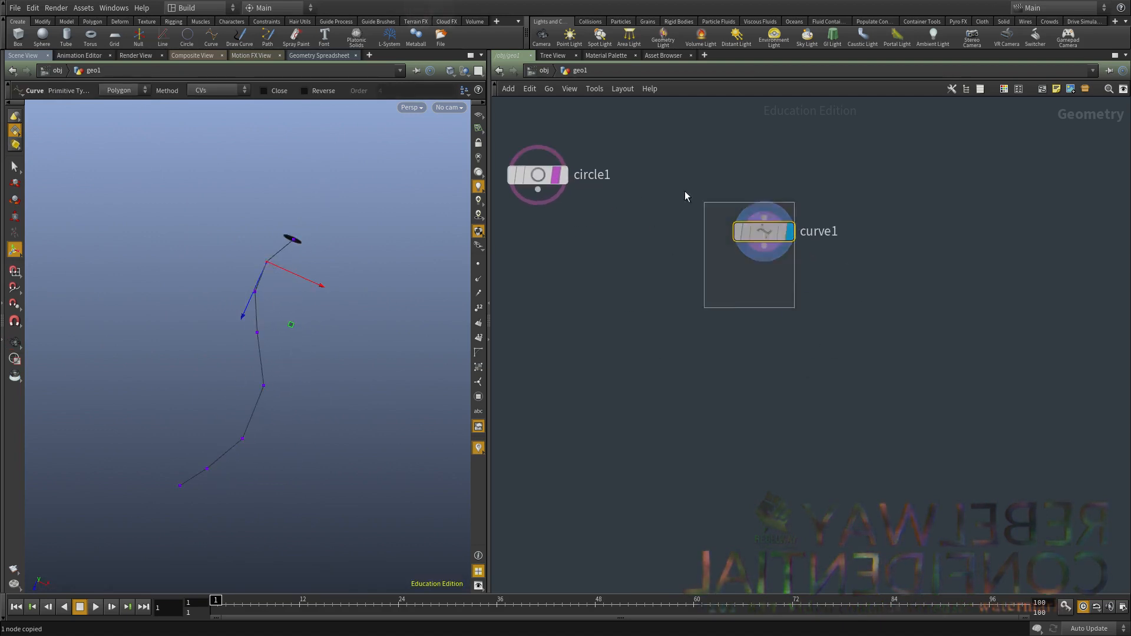
{"action": "left_click", "coordinate": [558, 180]}
Add a Convert node below the curve node, connect the curve to it and display the result.
{"action": "key", "text": "Tab"}
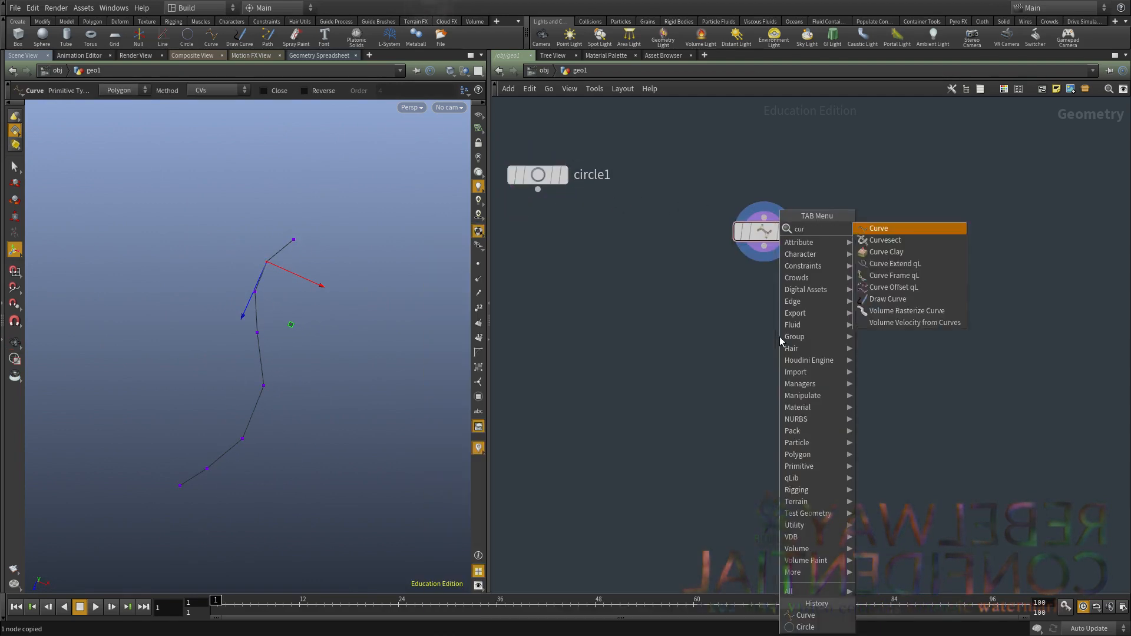
{"action": "type", "text": "convert"}
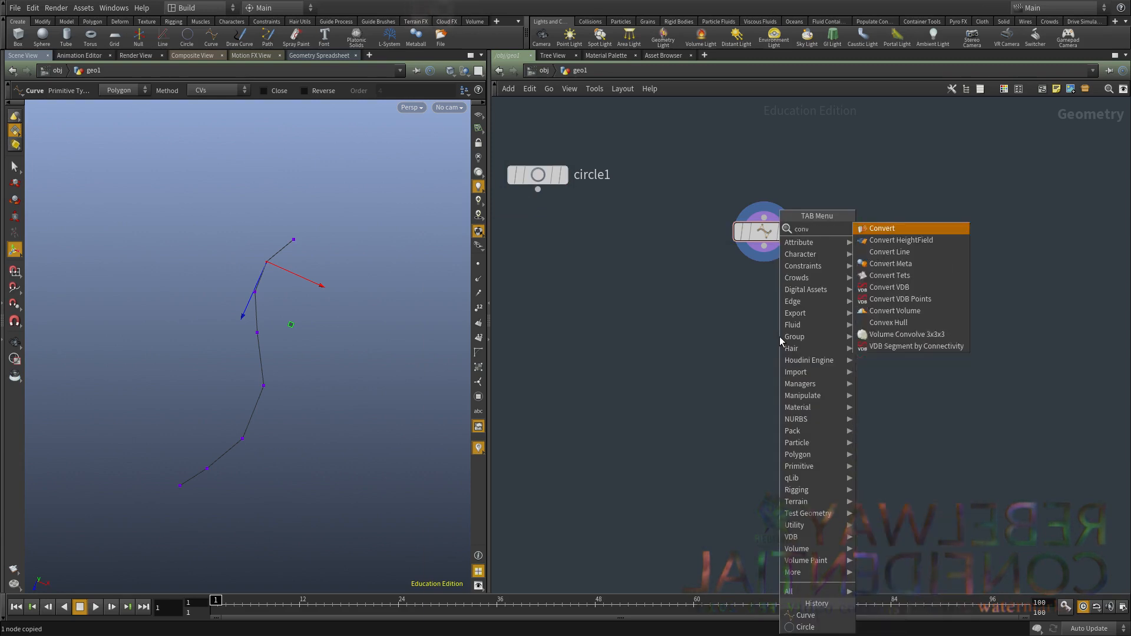
{"action": "key", "text": "Return"}
{"action": "left_click", "coordinate": [780, 337]}
{"action": "left_click_drag", "start_coordinate": [779, 322], "coordinate": [764, 246]}
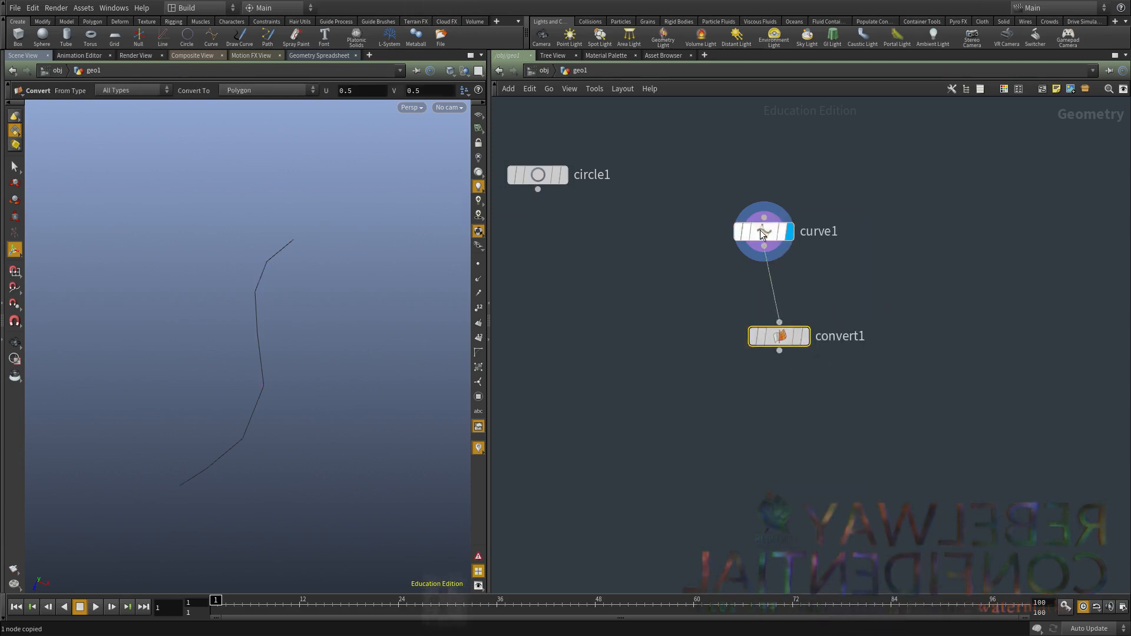
{"action": "left_click", "coordinate": [806, 337]}
Show the Convert node's parameters and set Convert To to NURBS Curve.
{"action": "middle_click_drag", "start_coordinate": [816, 430], "coordinate": [771, 465]}
{"action": "key", "text": "p"}
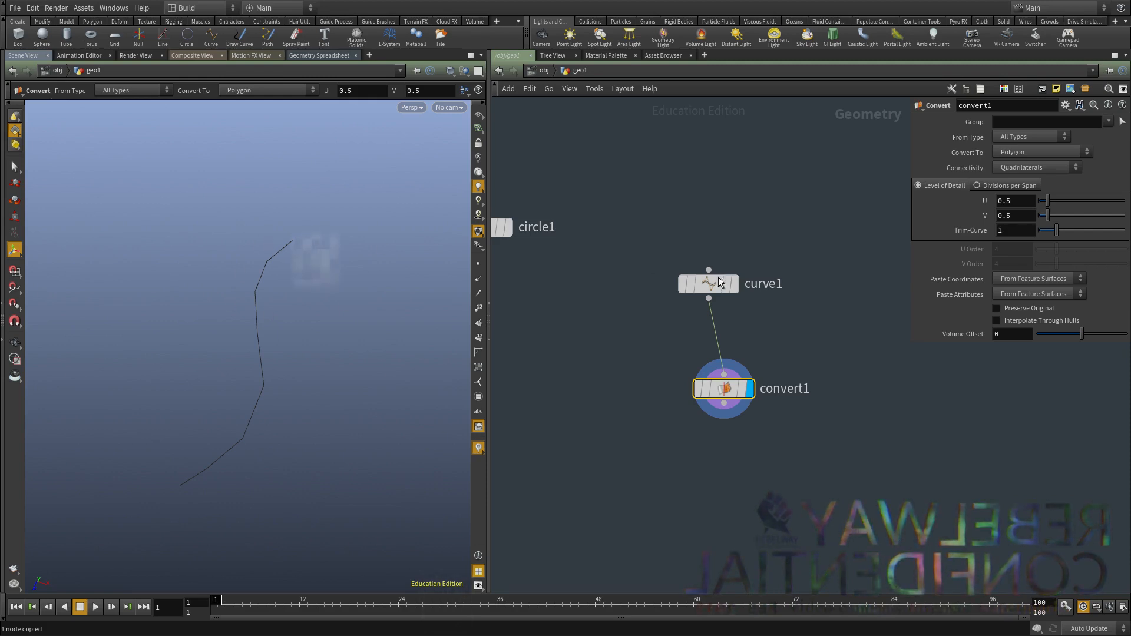
{"action": "middle_click_drag", "start_coordinate": [808, 302], "coordinate": [736, 365]}
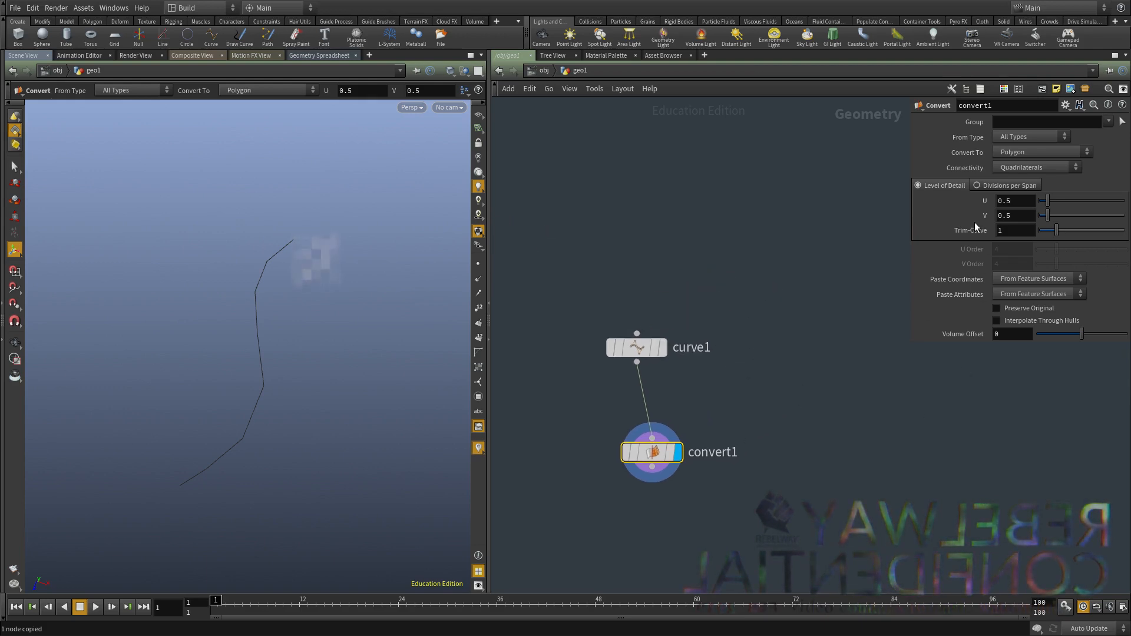
{"action": "left_click", "coordinate": [1038, 151]}
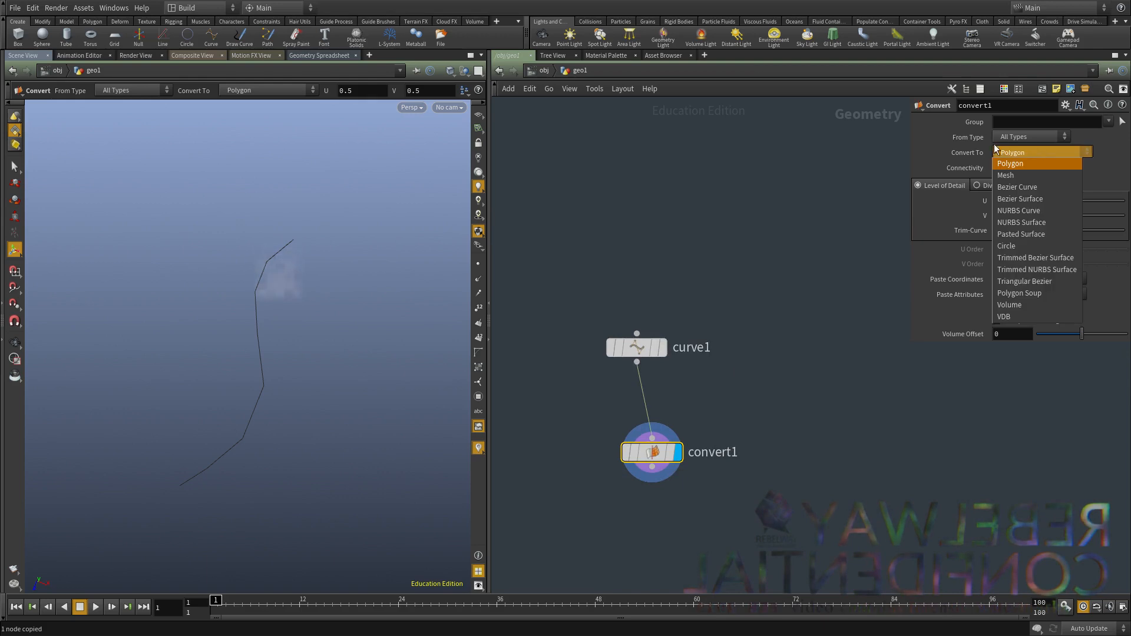
{"action": "left_click", "coordinate": [984, 152]}
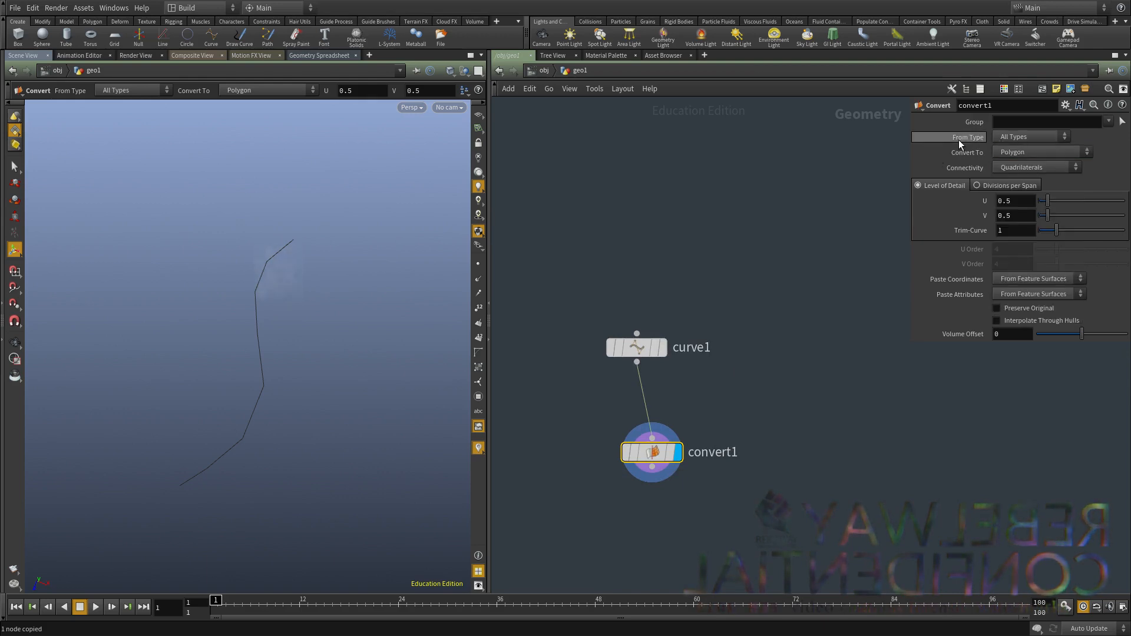
{"action": "left_click", "coordinate": [1030, 153]}
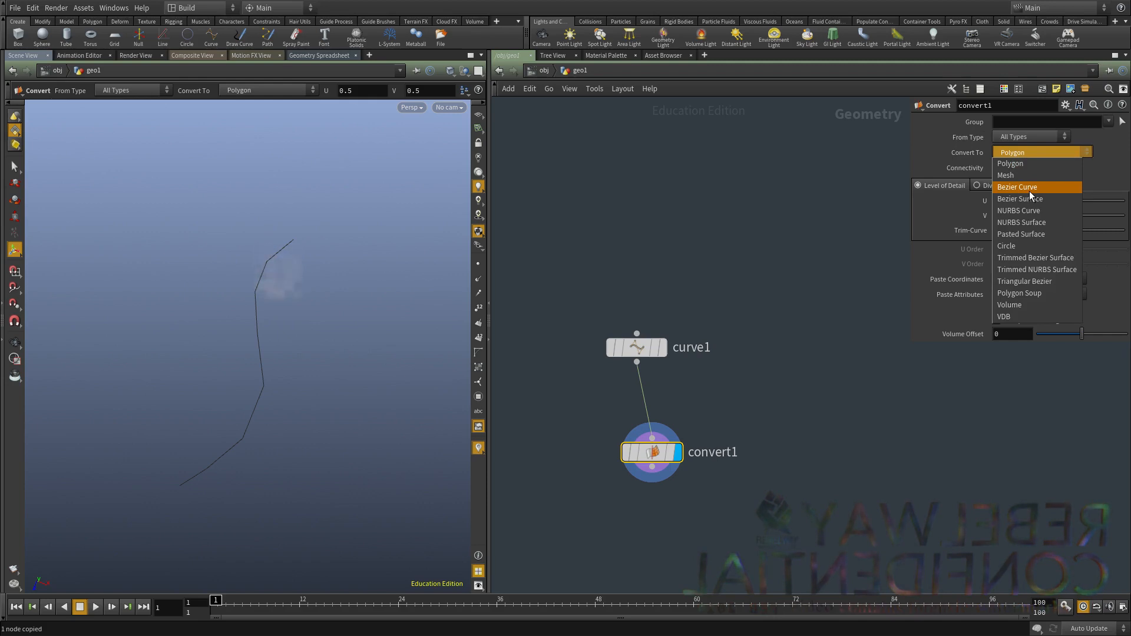
{"action": "left_click", "coordinate": [1030, 214]}
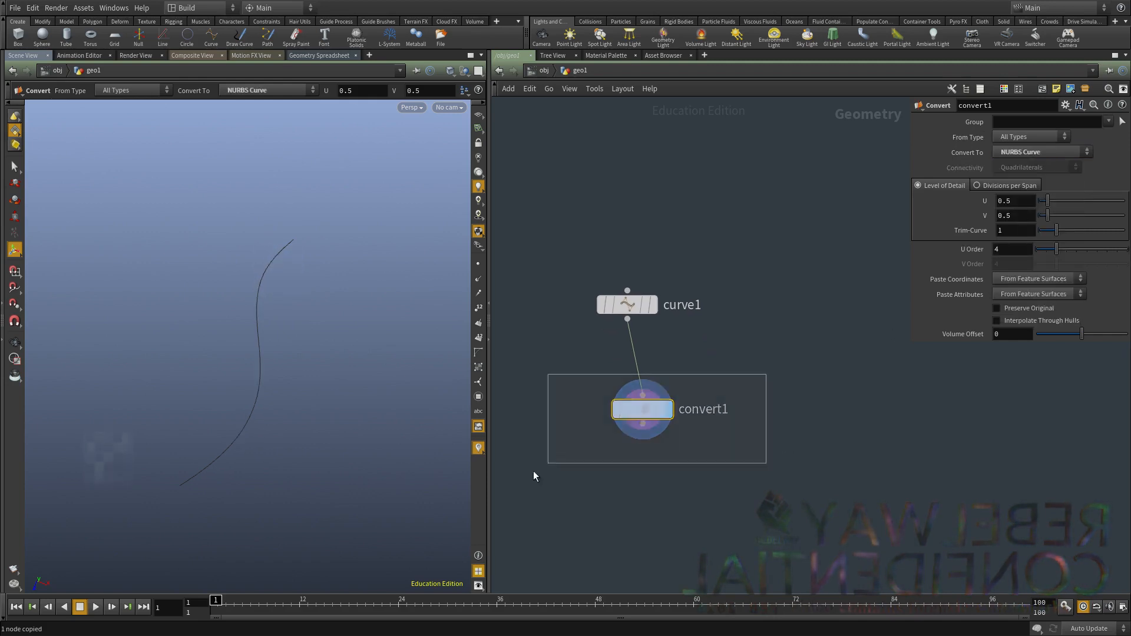
Display the circle node and add a Scatter node connected to its output.
{"action": "left_click_drag", "start_coordinate": [533, 477], "coordinate": [529, 478]}
{"action": "left_click_drag", "start_coordinate": [295, 430], "coordinate": [201, 430], "text": "alt"}
{"action": "key", "text": "space+f"}
{"action": "key", "text": "h"}
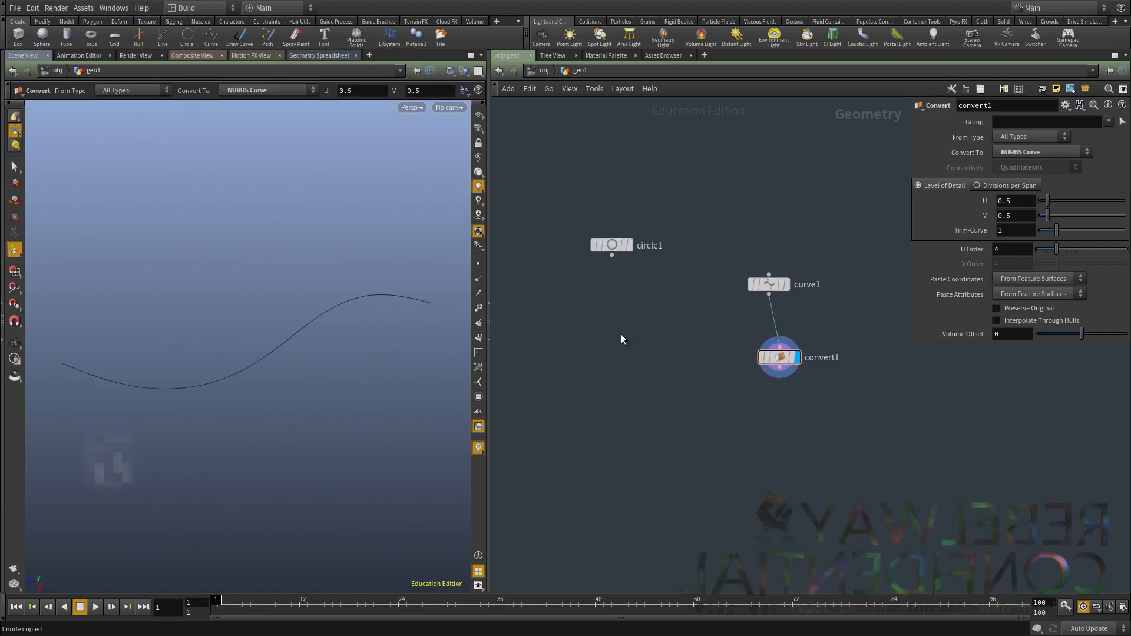
{"action": "left_click", "coordinate": [613, 245]}
{"action": "key", "text": "Tab"}
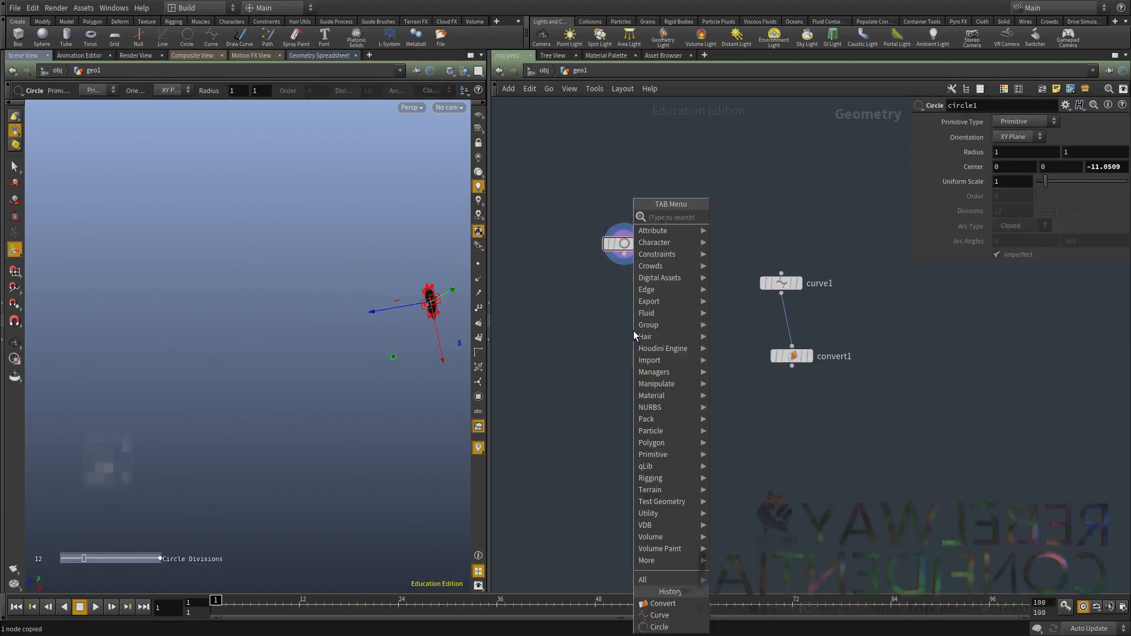
{"action": "type", "text": "sca"}
{"action": "left_click", "coordinate": [718, 217]}
{"action": "left_click", "coordinate": [664, 317]}
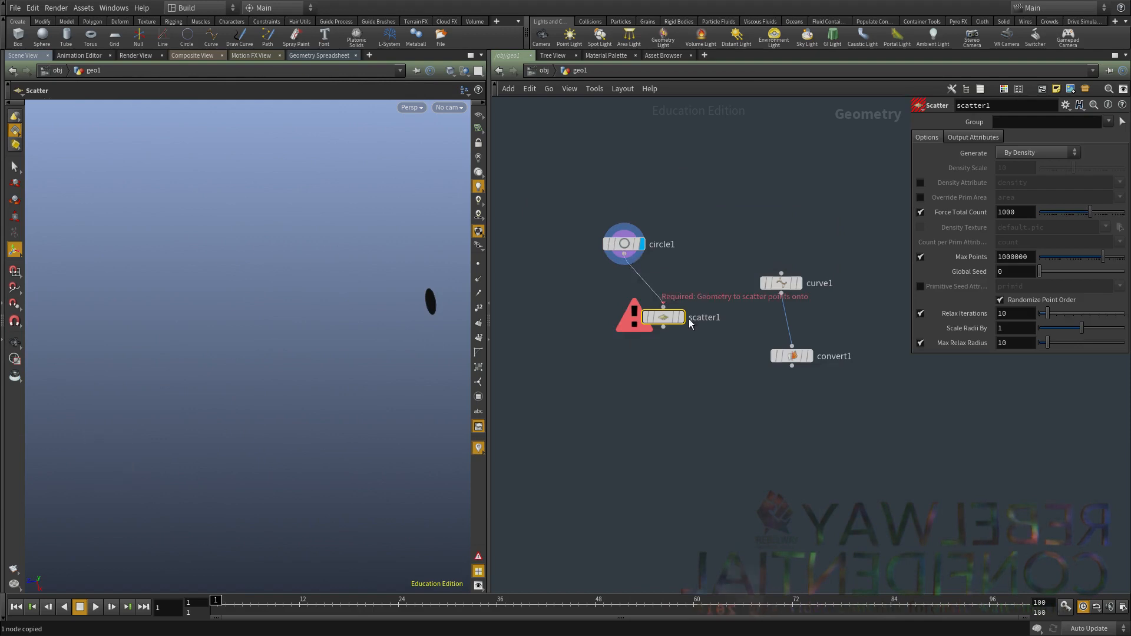
Turn off Relax Iterations on the Scatter node, place it directly below the circle node and display it.
{"action": "key", "text": "space+g"}
{"action": "left_click_drag", "start_coordinate": [381, 331], "coordinate": [257, 370], "text": "alt"}
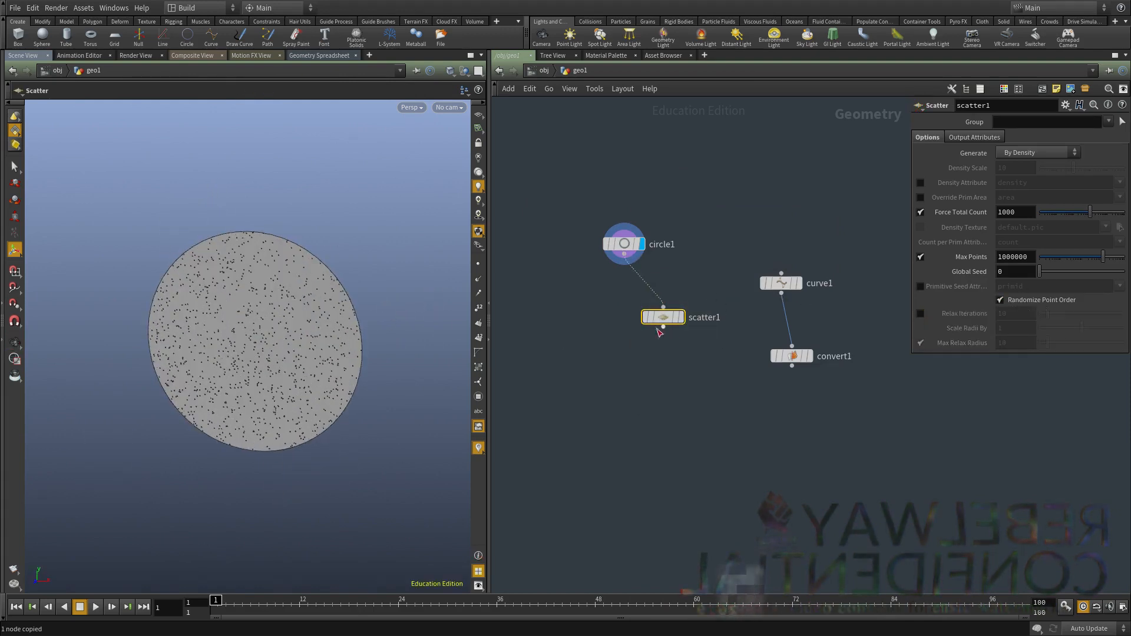
{"action": "left_click_drag", "start_coordinate": [663, 318], "coordinate": [624, 348]}
{"action": "left_click", "coordinate": [643, 348]}
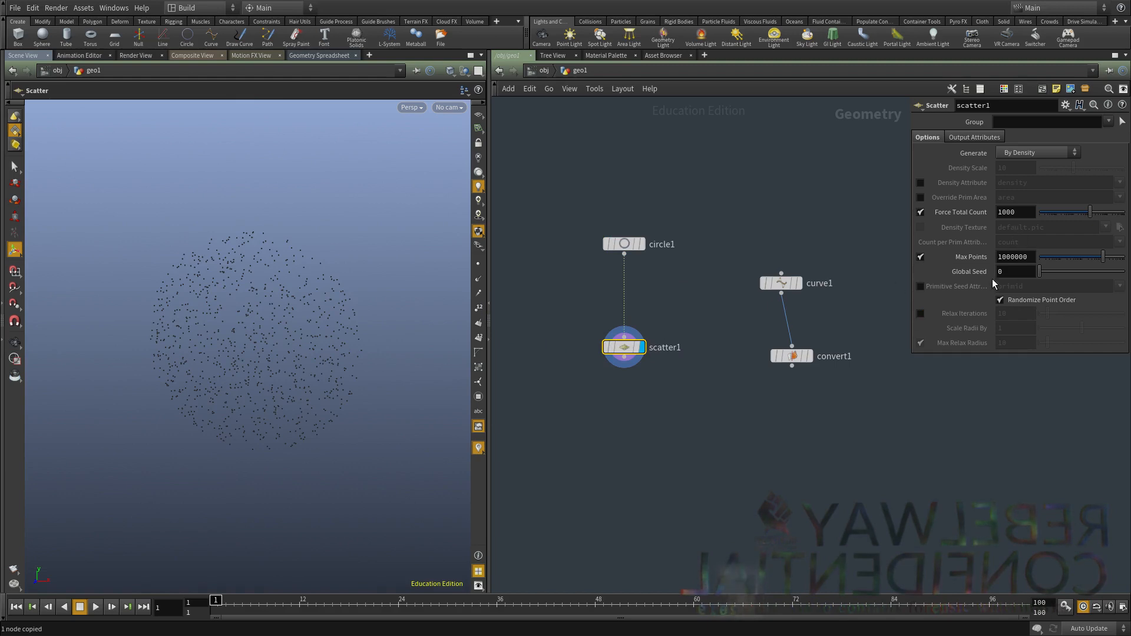
Set the Scatter node's Global Seed to $F and its Force Total Count to 600.
{"action": "left_click_drag", "start_coordinate": [1009, 273], "coordinate": [855, 280]}
{"action": "type", "text": "$F"}
{"action": "key", "text": "Return"}
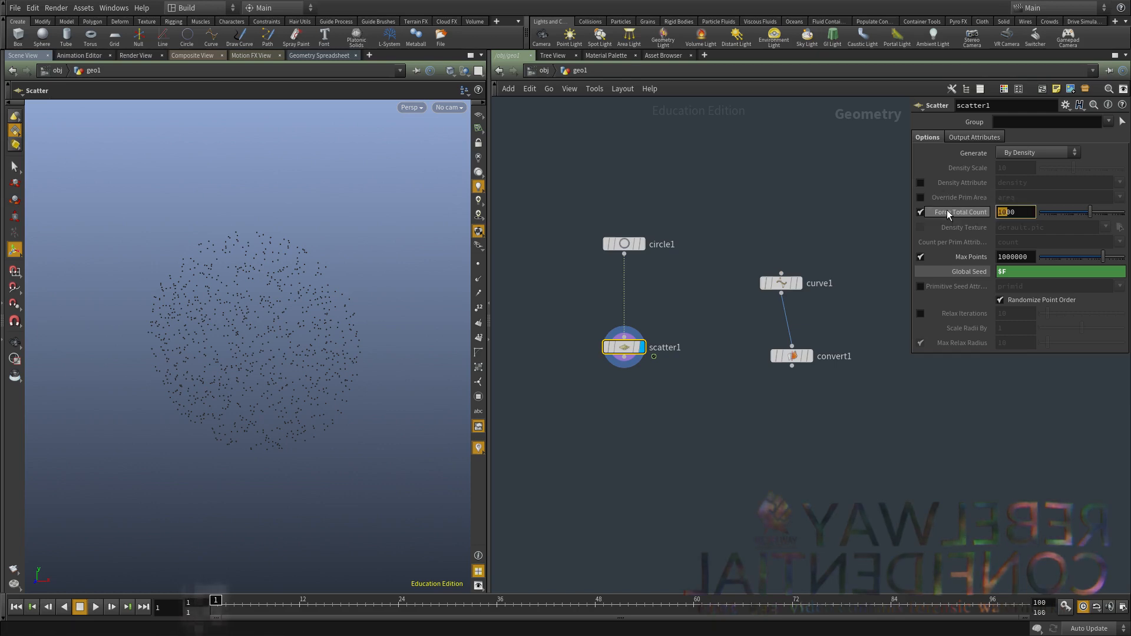
{"action": "type", "text": "600"}
{"action": "key", "text": "Return"}
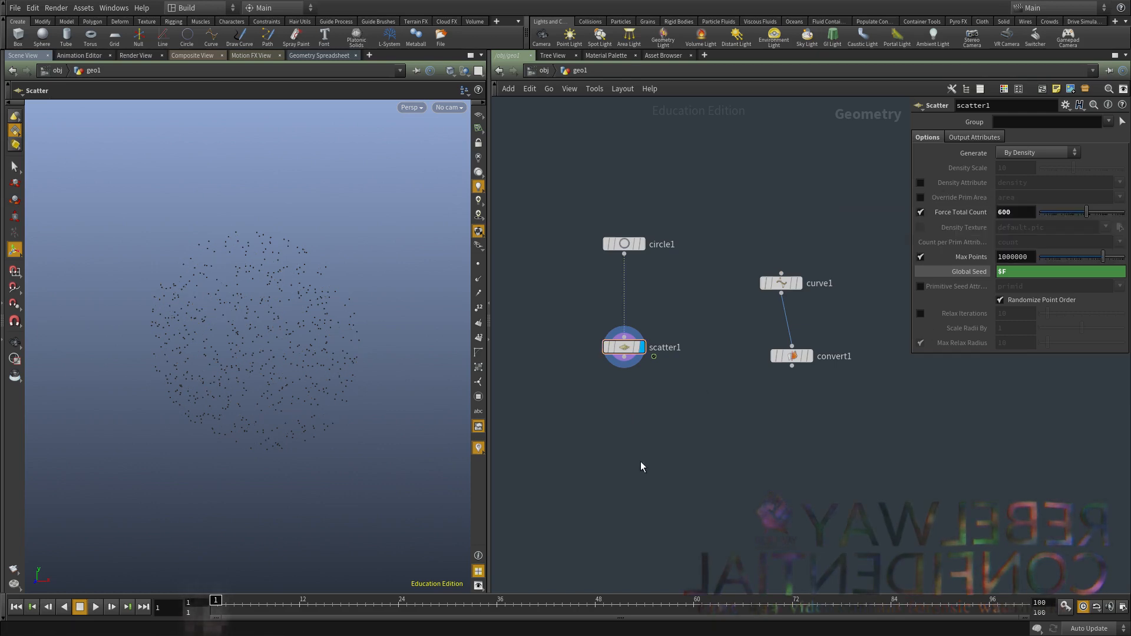
{"action": "key", "text": "Tab"}
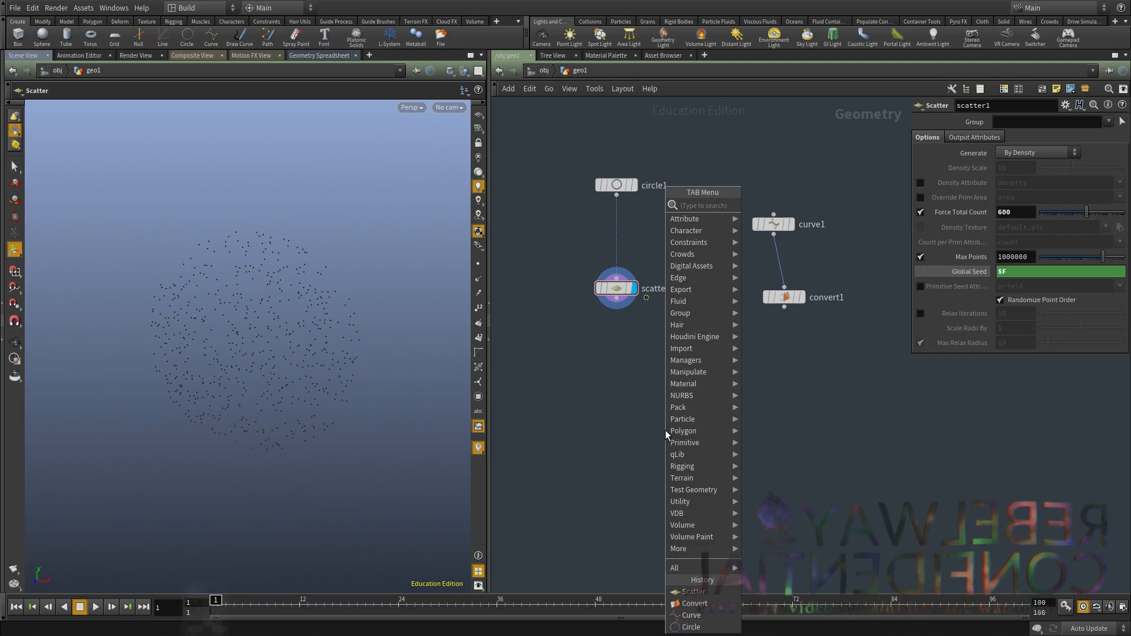
{"action": "type", "text": "dopnet"}
{"action": "key", "text": "Return"}
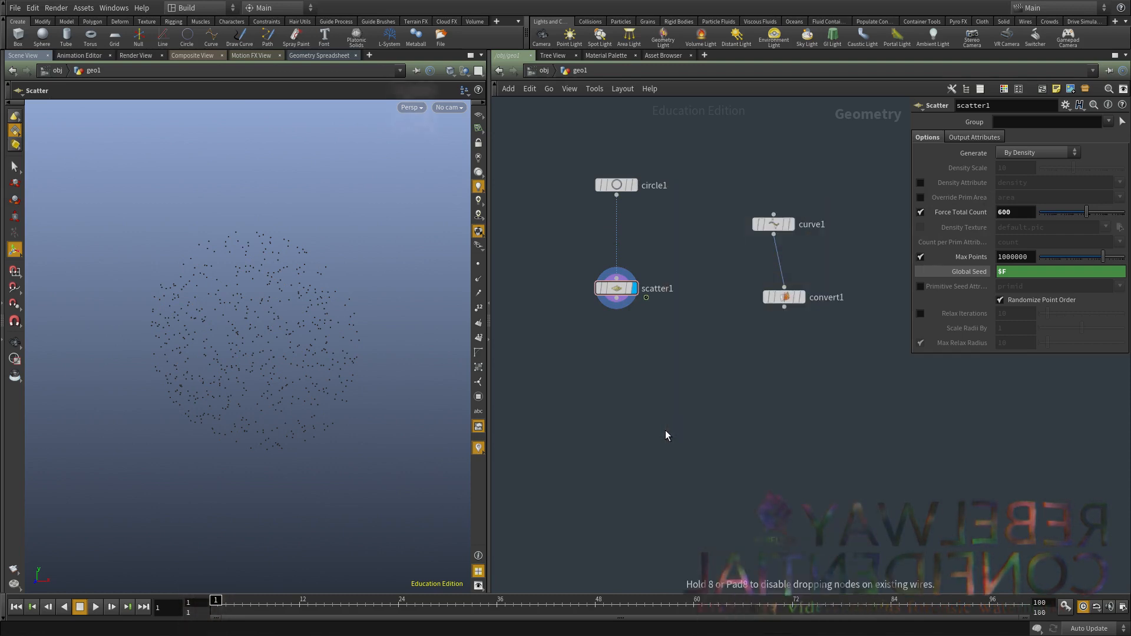
{"action": "left_click", "coordinate": [665, 433]}
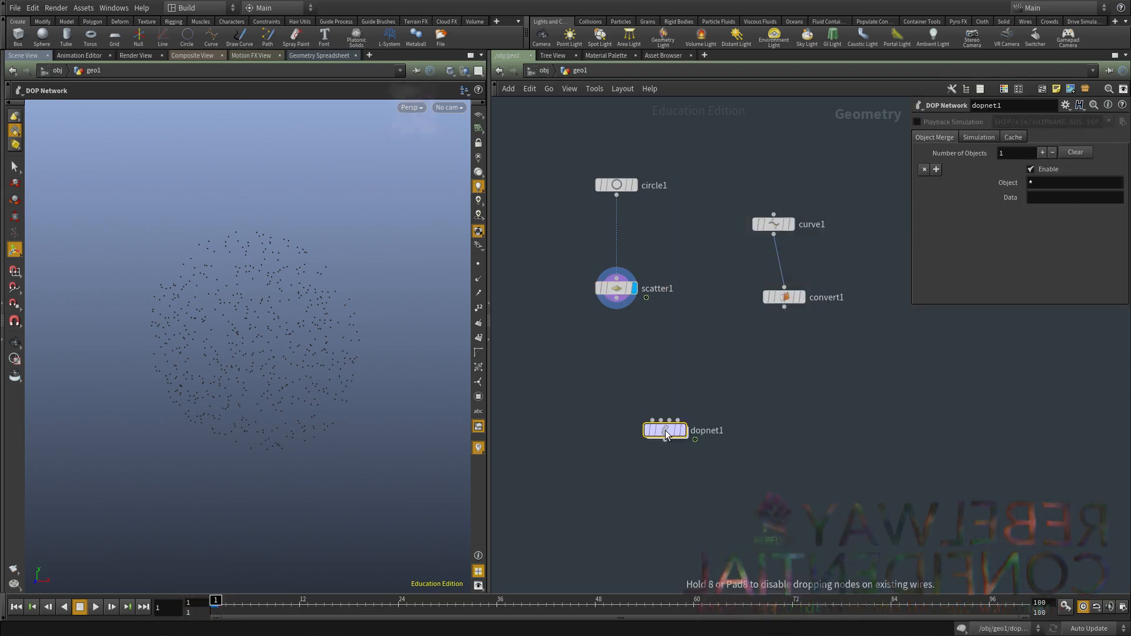
{"action": "double_click", "coordinate": [666, 434]}
{"action": "key", "text": "u"}
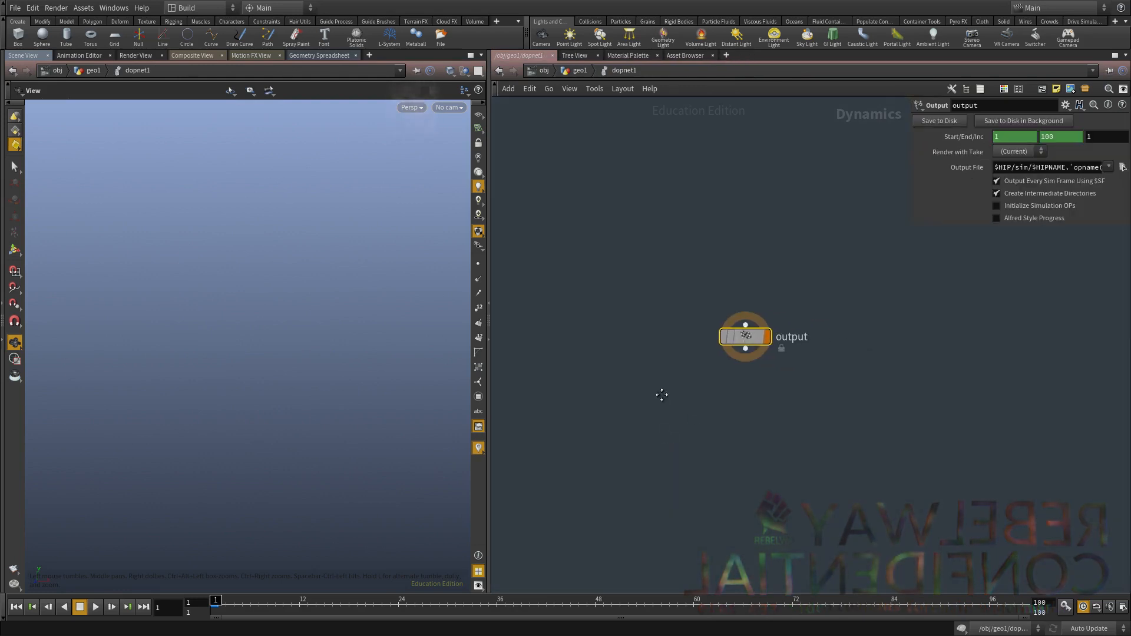
{"action": "key", "text": "ctrl+x"}
{"action": "key", "text": "Tab"}
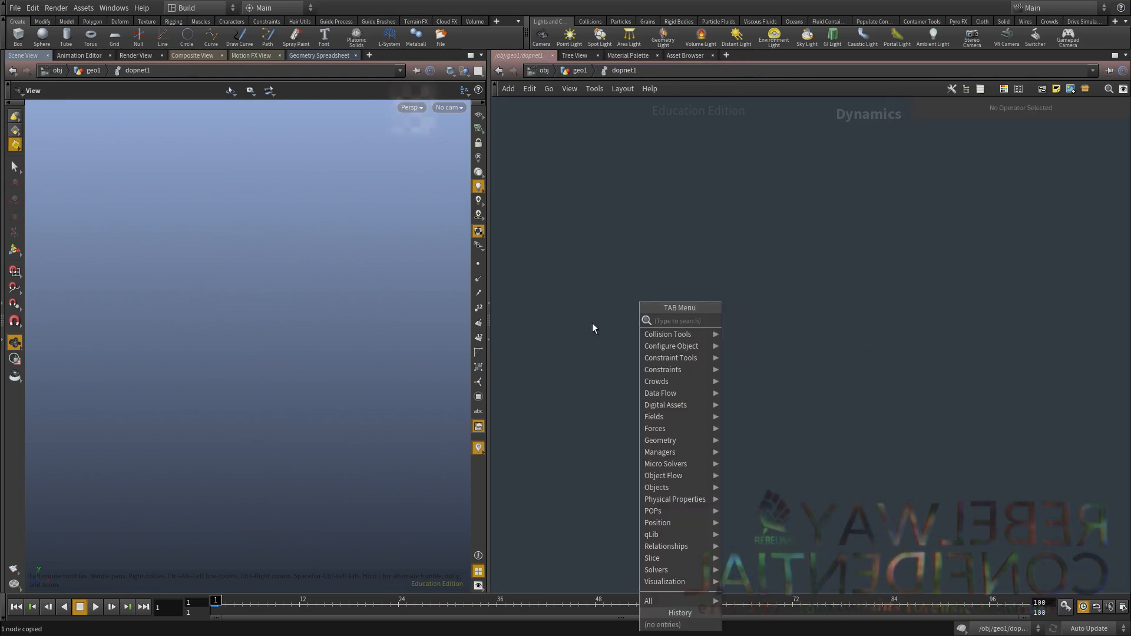
{"action": "key", "text": "Escape"}
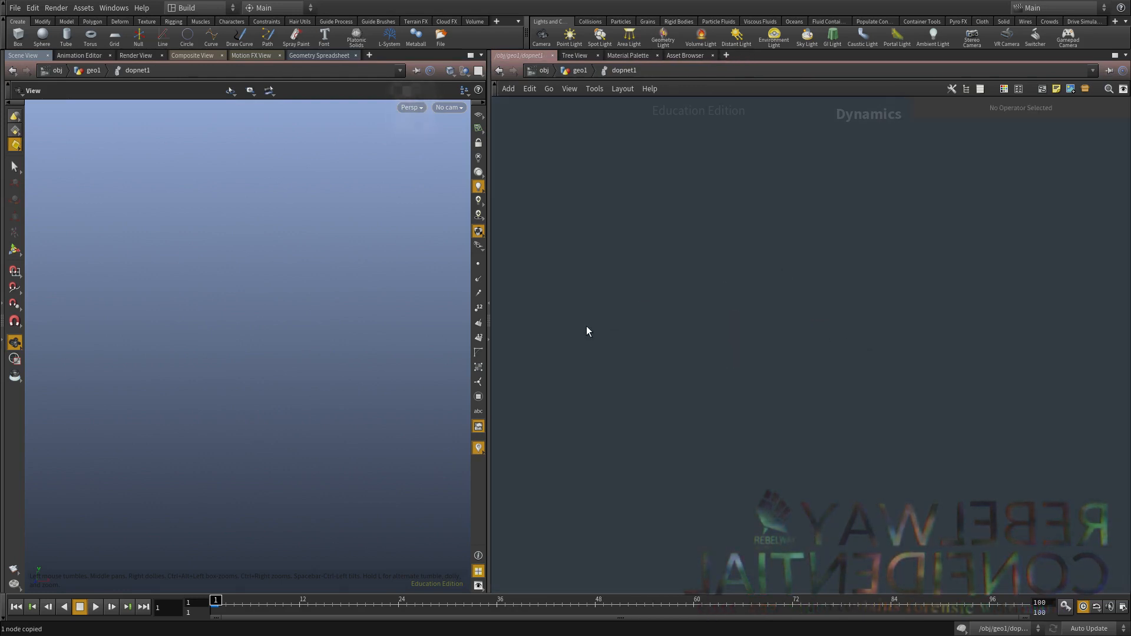
{"action": "key", "text": "u"}
{"action": "key", "text": "Delete"}
Add a POP Network node below the Scatter node.
{"action": "middle_click_drag", "start_coordinate": [645, 422], "coordinate": [677, 498]}
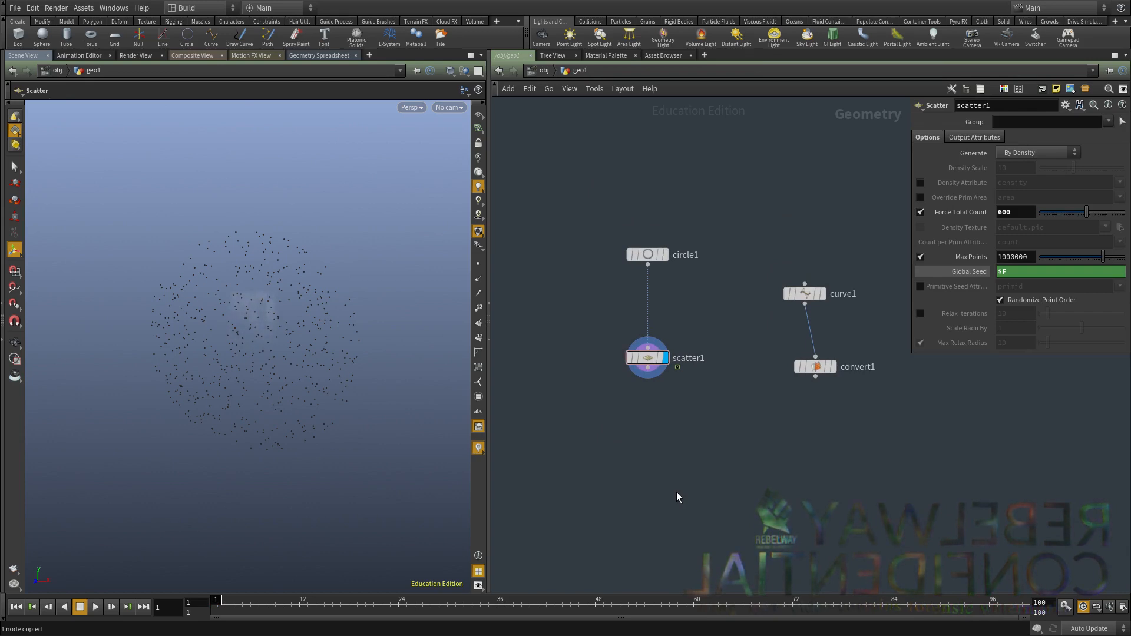
{"action": "key", "text": "Tab"}
{"action": "type", "text": "popn"}
{"action": "key", "text": "Return"}
{"action": "left_click", "coordinate": [677, 492]}
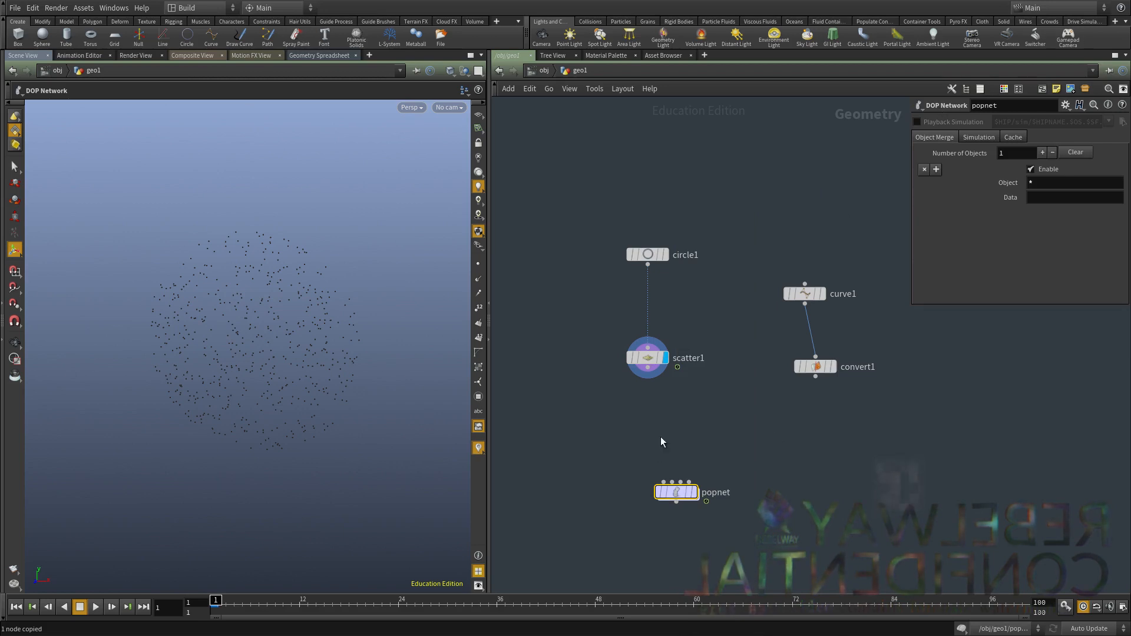
Open the POP Network to examine its default nodes and return to the geometry network.
{"action": "double_click", "coordinate": [676, 492]}
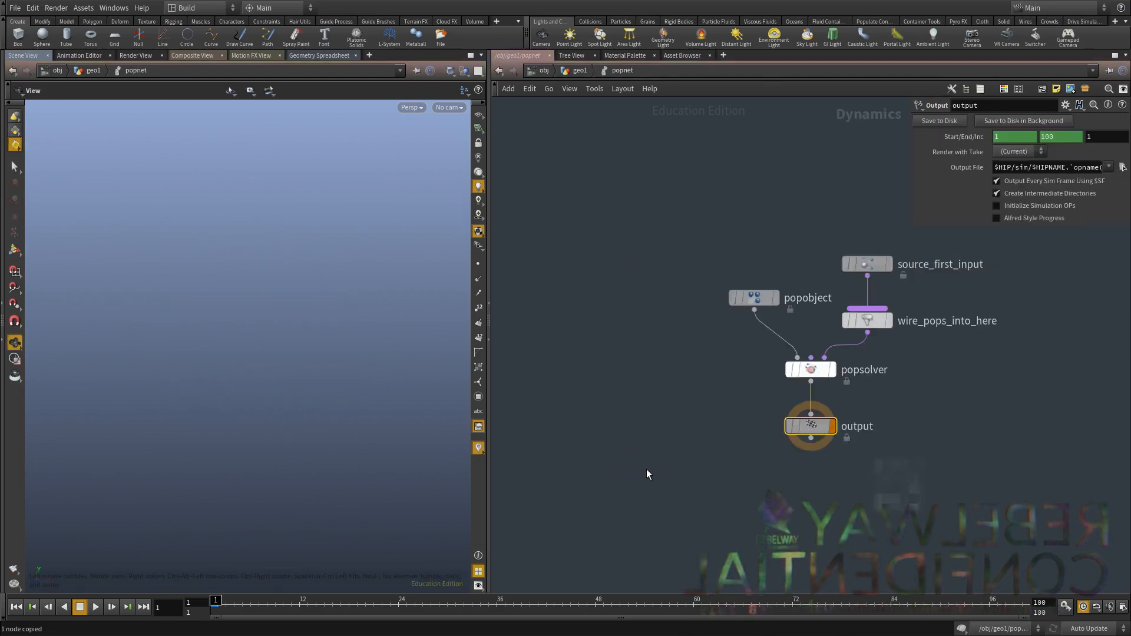
{"action": "middle_click_drag", "start_coordinate": [722, 455], "coordinate": [518, 469]}
{"action": "middle_click_drag", "start_coordinate": [684, 450], "coordinate": [715, 460]}
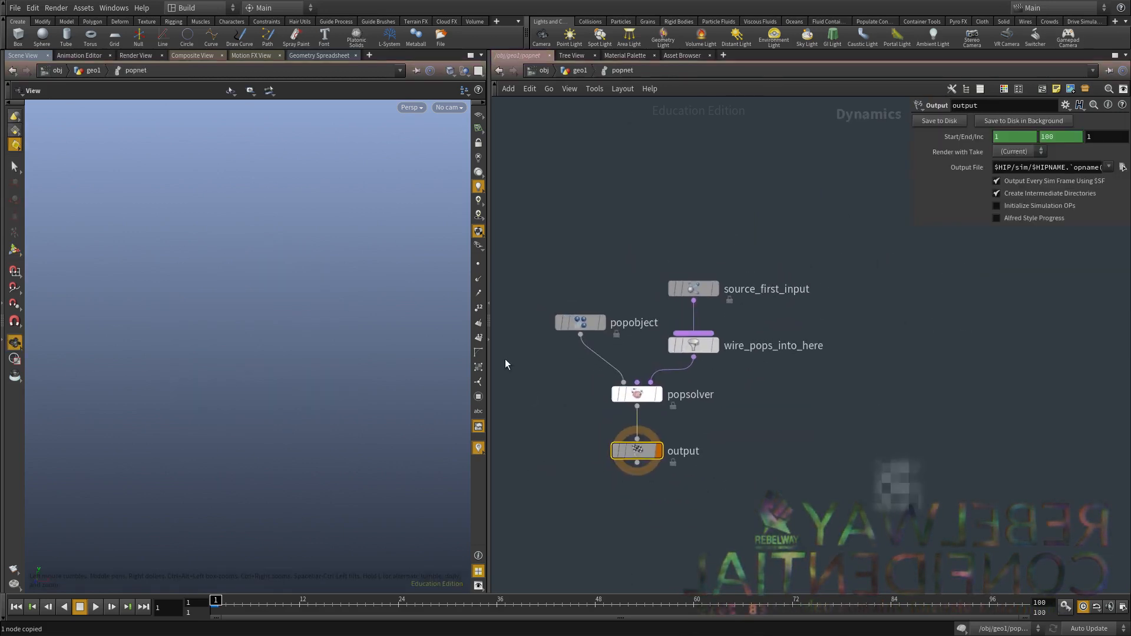
{"action": "left_click", "coordinate": [579, 322]}
{"action": "middle_click_drag", "start_coordinate": [572, 282], "coordinate": [577, 327]}
{"action": "key", "text": "u"}
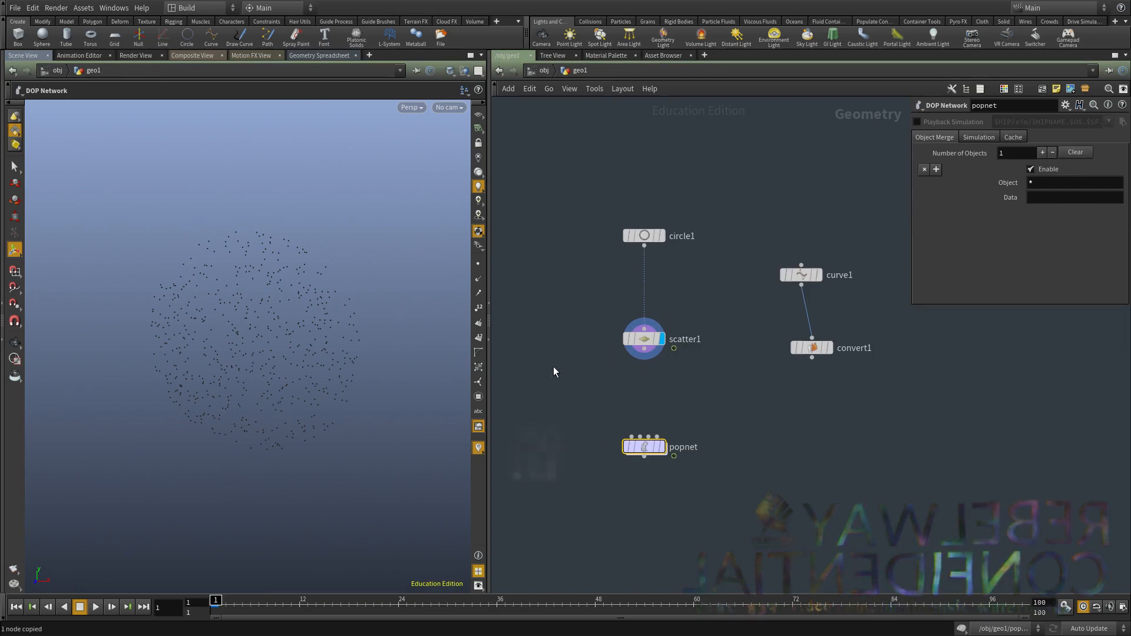
Connect the Scatter node to the POP Network's first input and Convert to its second, display the POP Network and align it under Scatter.
{"action": "left_click_drag", "start_coordinate": [644, 350], "coordinate": [632, 437]}
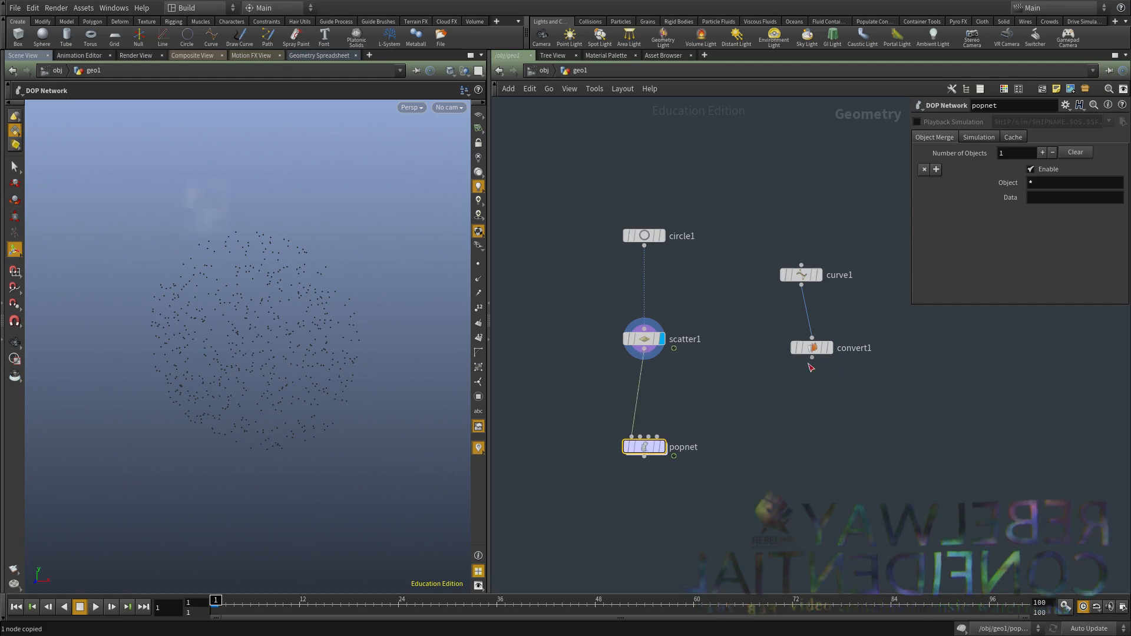
{"action": "left_click_drag", "start_coordinate": [813, 357], "coordinate": [643, 452]}
{"action": "left_click", "coordinate": [662, 446]}
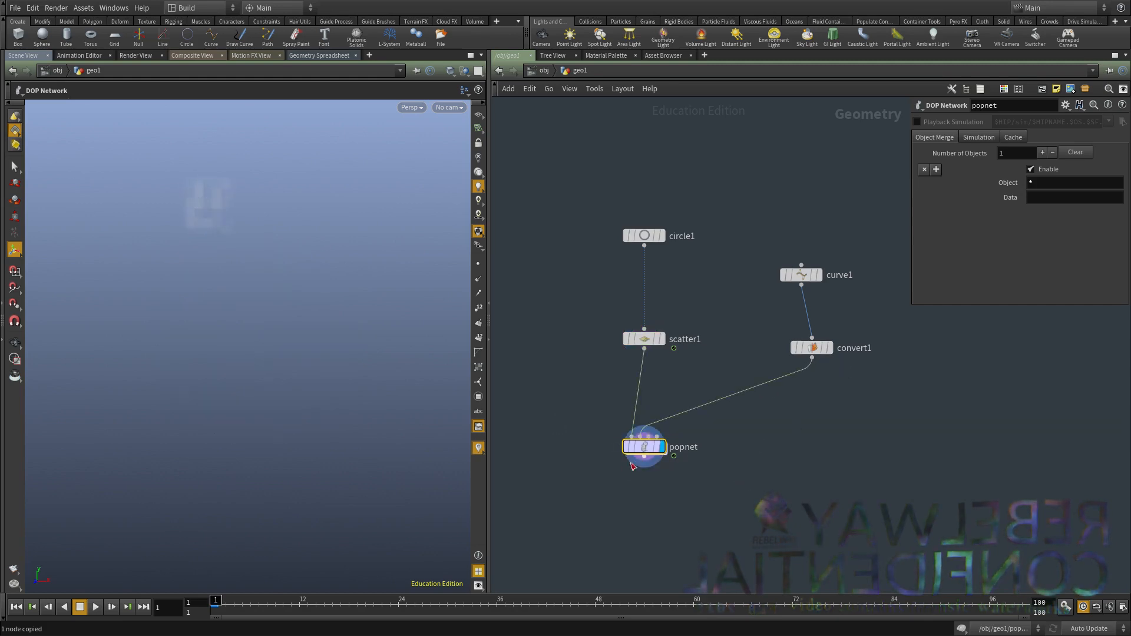
{"action": "left_click_drag", "start_coordinate": [650, 453], "coordinate": [663, 481]}
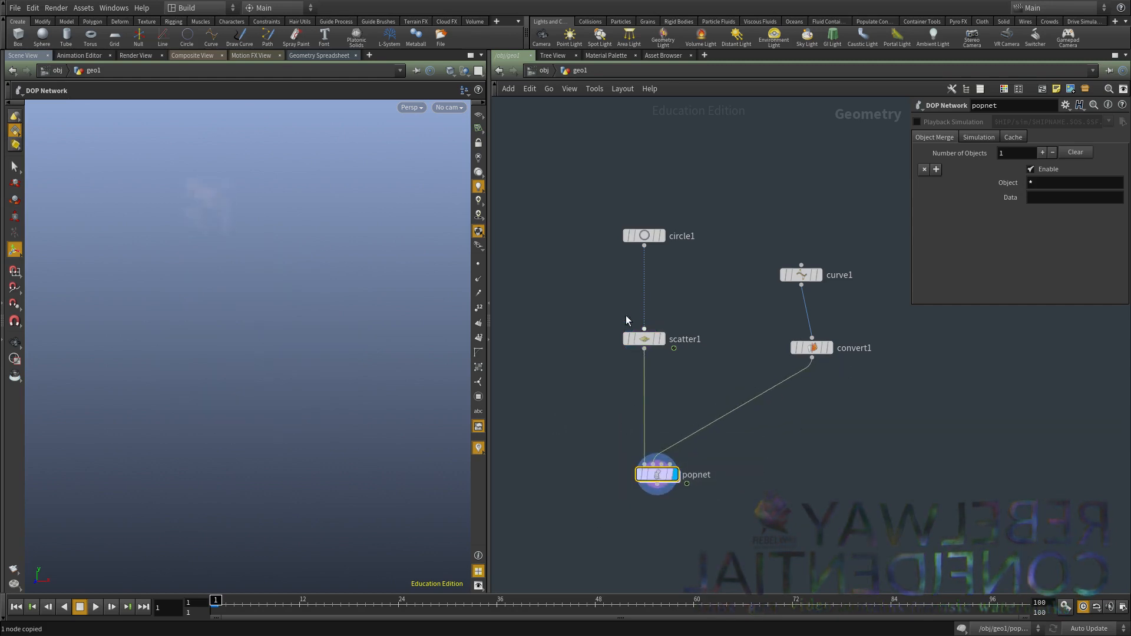
Display the Scatter node and the Convert node in turn to examine the points and the path curve.
{"action": "left_click", "coordinate": [662, 339]}
{"action": "middle_click_drag", "start_coordinate": [710, 288], "coordinate": [697, 223]}
{"action": "left_click_drag", "start_coordinate": [711, 249], "coordinate": [761, 279]}
{"action": "left_click", "coordinate": [817, 282]}
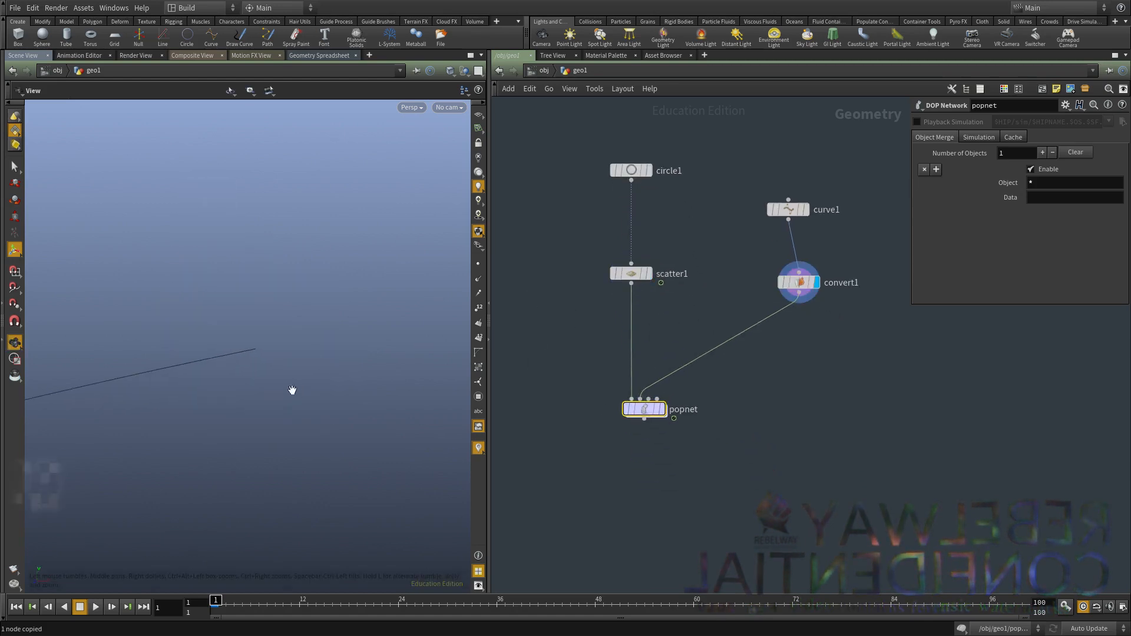
{"action": "scroll", "coordinate": [660, 412], "scroll_direction": "up", "scroll_amount": 3}
Display the POP Network, go inside it, play the particle simulation and rewind to the first frame.
{"action": "left_click", "coordinate": [660, 415]}
{"action": "double_click", "coordinate": [634, 413]}
{"action": "middle_click_drag", "start_coordinate": [766, 489], "coordinate": [753, 413]}
{"action": "left_click_drag", "start_coordinate": [715, 429], "coordinate": [583, 442]}
{"action": "scroll", "coordinate": [210, 441], "scroll_direction": "down", "scroll_amount": 2}
{"action": "scroll", "coordinate": [210, 442], "scroll_direction": "down", "scroll_amount": 3}
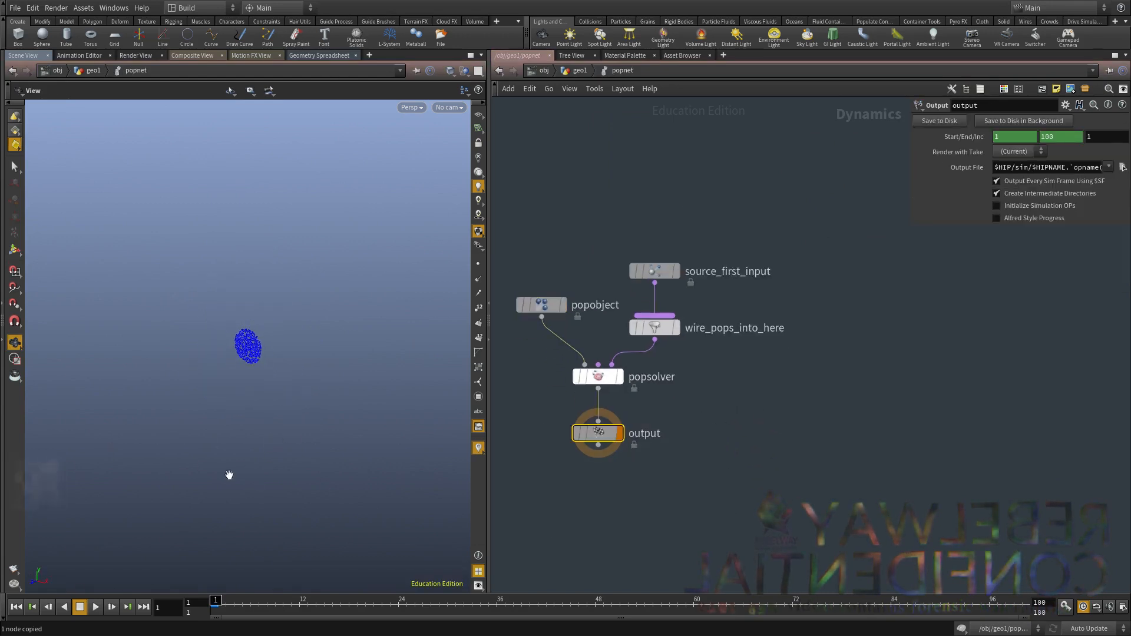
{"action": "left_click", "coordinate": [95, 610]}
{"action": "left_click", "coordinate": [81, 610]}
{"action": "left_click", "coordinate": [14, 608]}
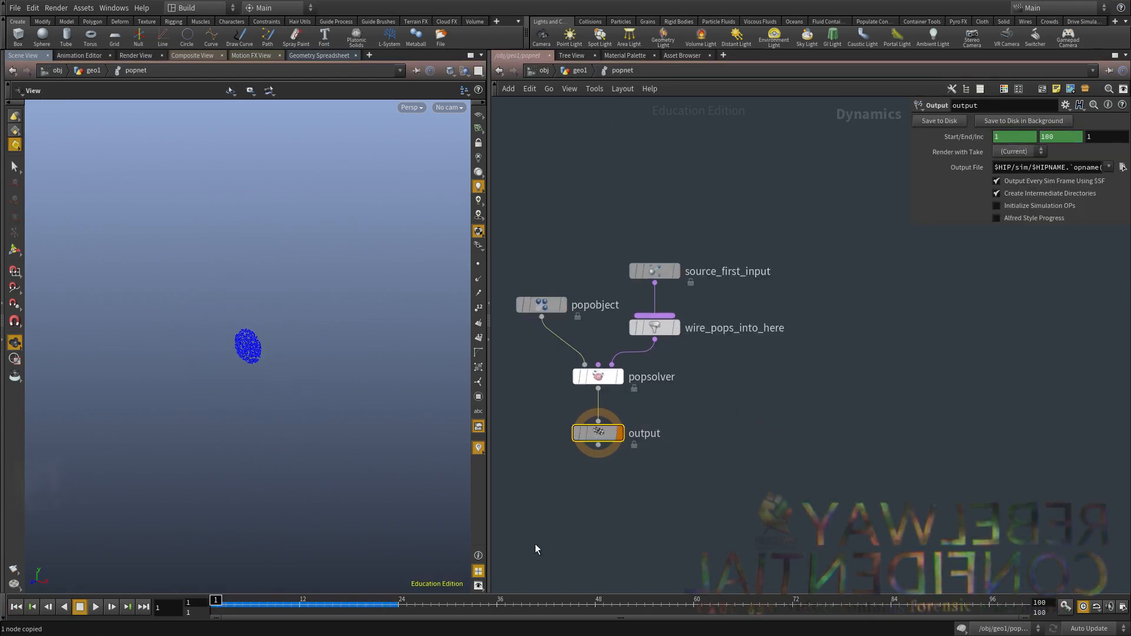
Return to the geometry network, display the Scatter node and view its points edge-on.
{"action": "key", "text": "u"}
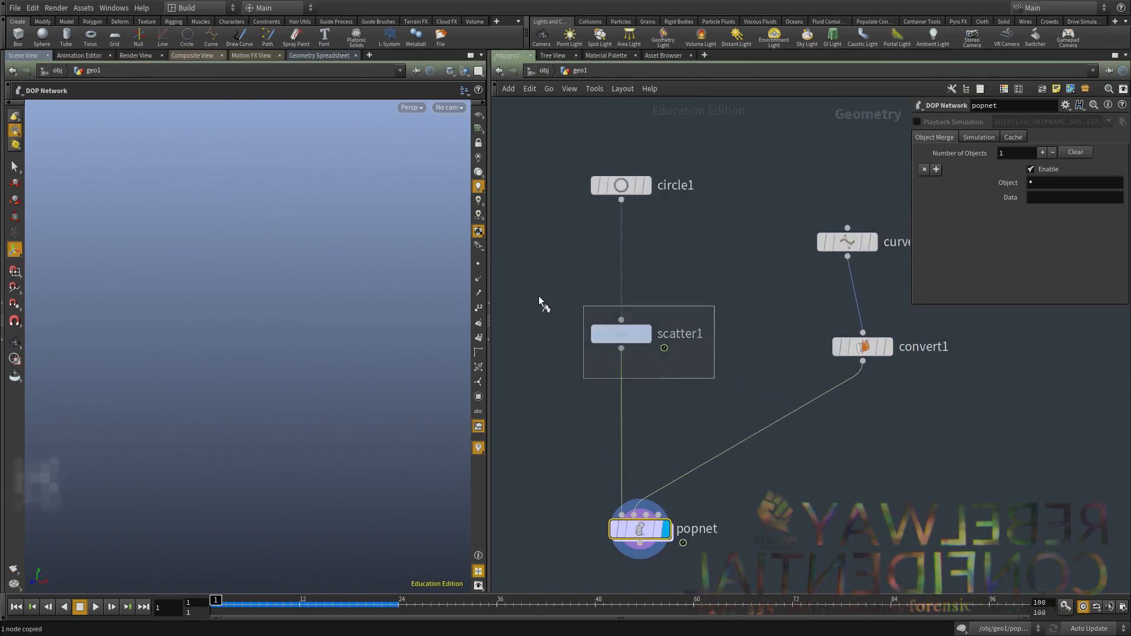
{"action": "left_click_drag", "start_coordinate": [538, 296], "coordinate": [529, 294]}
{"action": "scroll", "coordinate": [241, 348], "scroll_direction": "up", "scroll_amount": 4}
{"action": "scroll", "coordinate": [247, 373], "scroll_direction": "down", "scroll_amount": 2}
{"action": "left_click_drag", "start_coordinate": [247, 374], "coordinate": [182, 417], "text": "alt"}
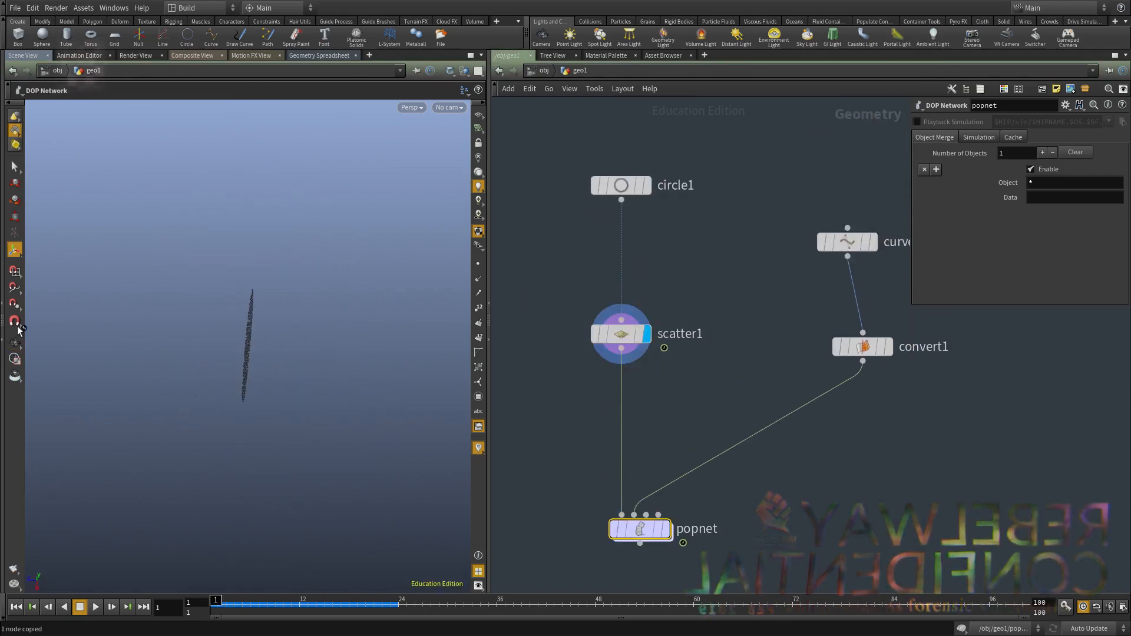
{"action": "middle_click_drag", "start_coordinate": [603, 429], "coordinate": [719, 385]}
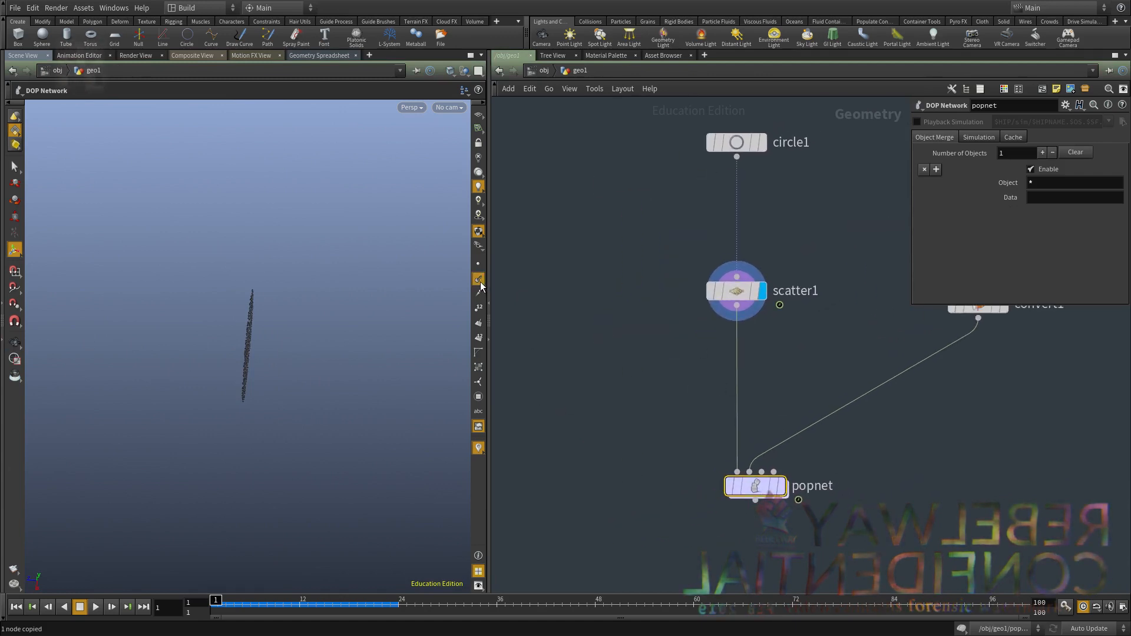
{"action": "left_click_drag", "start_coordinate": [309, 382], "coordinate": [325, 380], "text": "alt"}
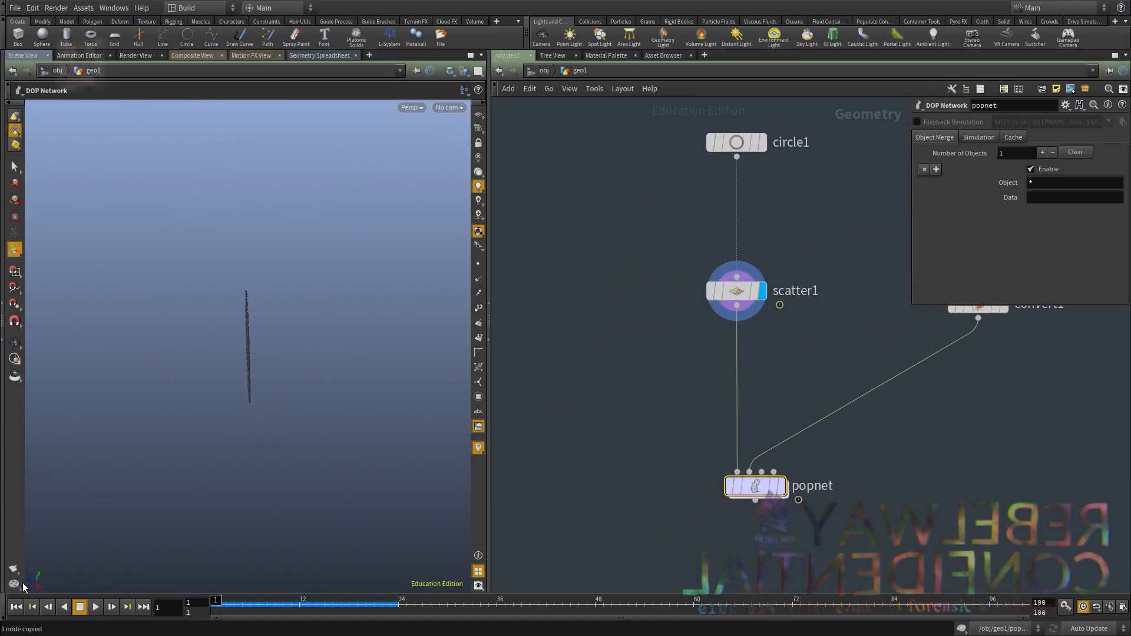
Insert an Attribute Wrangle node between the Scatter node and the POP Network.
{"action": "middle_click_drag", "start_coordinate": [718, 423], "coordinate": [667, 423]}
{"action": "key", "text": "Tab"}
{"action": "type", "text": "wra"}
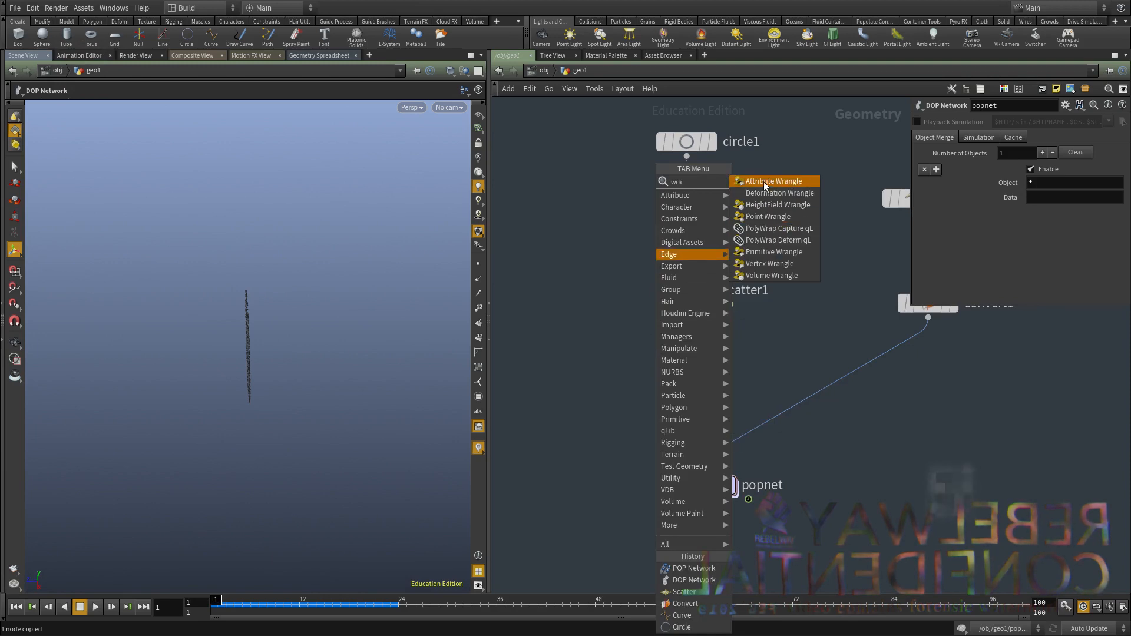
{"action": "left_click", "coordinate": [758, 180]}
{"action": "left_click", "coordinate": [717, 347]}
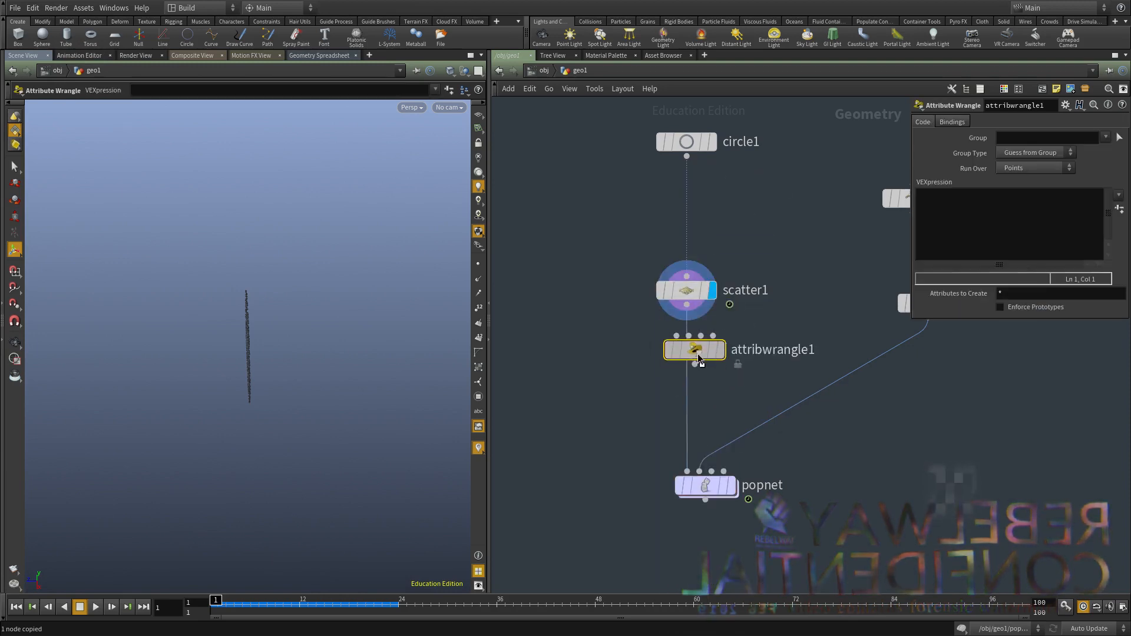
Enter the VEXpression v@v = set(0, 0, 1); in the Attribute Wrangle.
{"action": "left_click", "coordinate": [1027, 206]}
{"action": "type", "text": "v"}
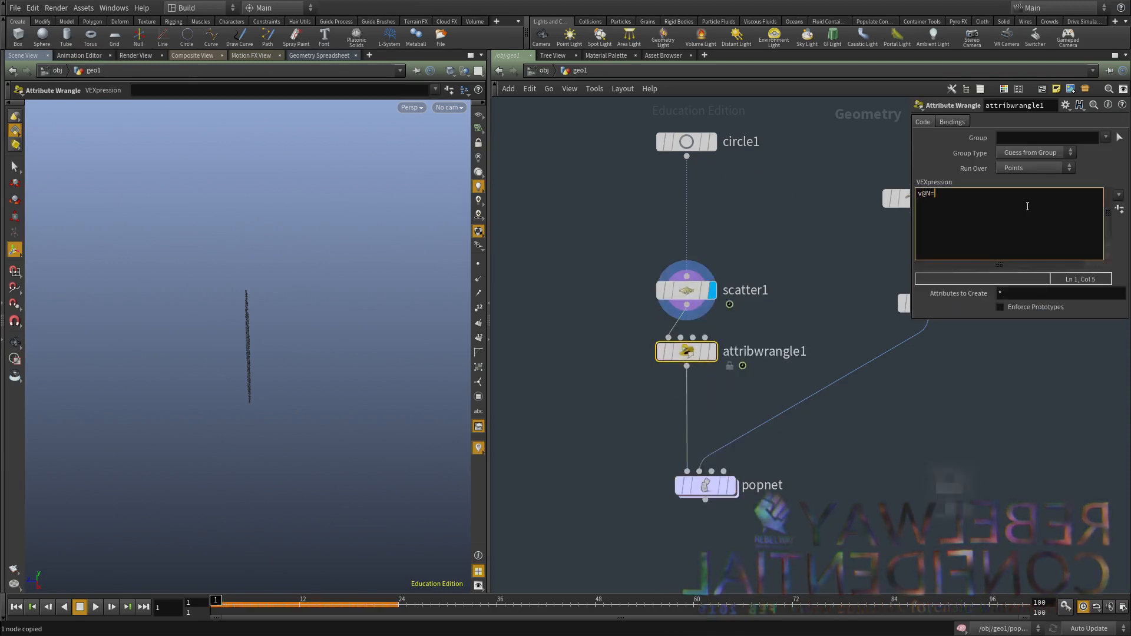
{"action": "type", "text": "@v ="}
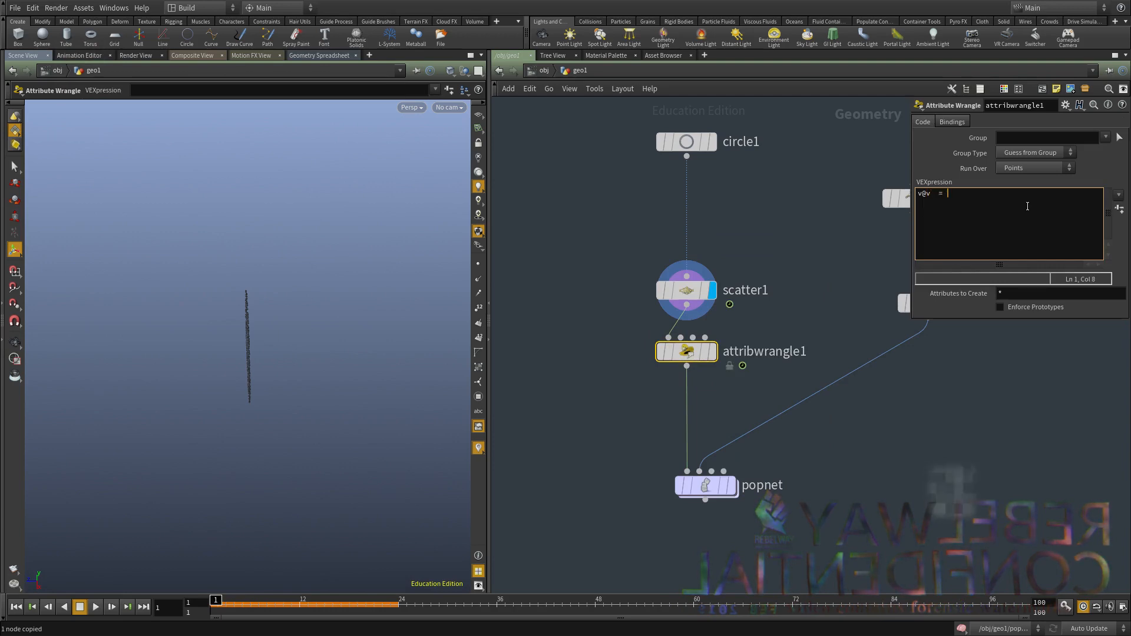
{"action": "type", "text": "()"}
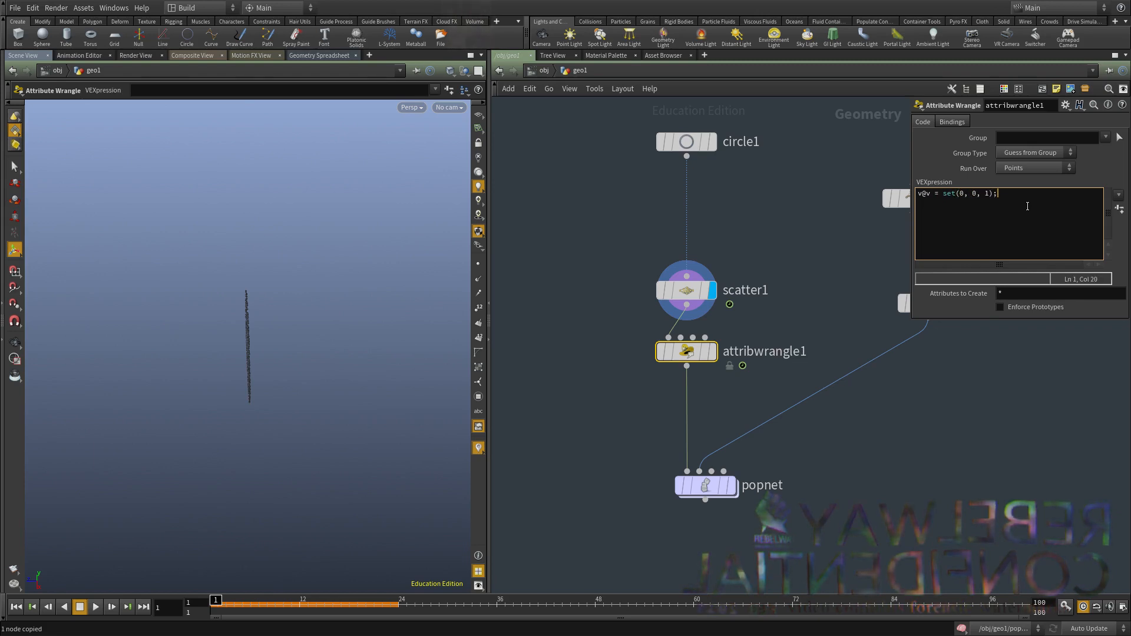
Display the Attribute Wrangle and show the points' velocity vectors in the viewport.
{"action": "left_click", "coordinate": [804, 319]}
{"action": "left_click", "coordinate": [713, 352]}
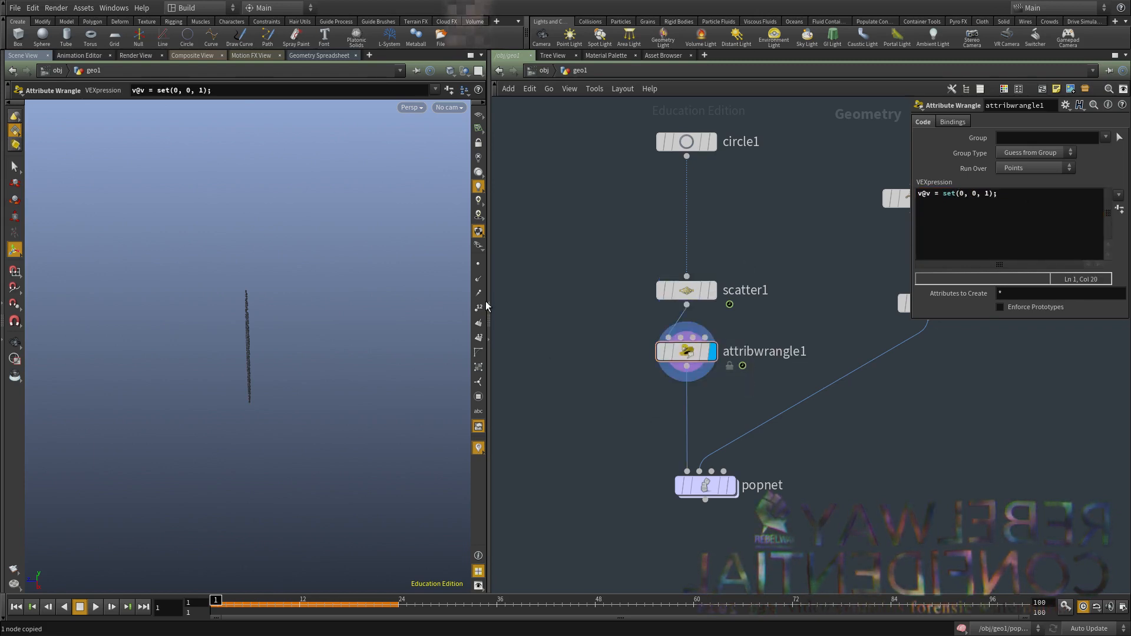
{"action": "right_click_drag", "start_coordinate": [275, 370], "coordinate": [472, 358], "text": "alt"}
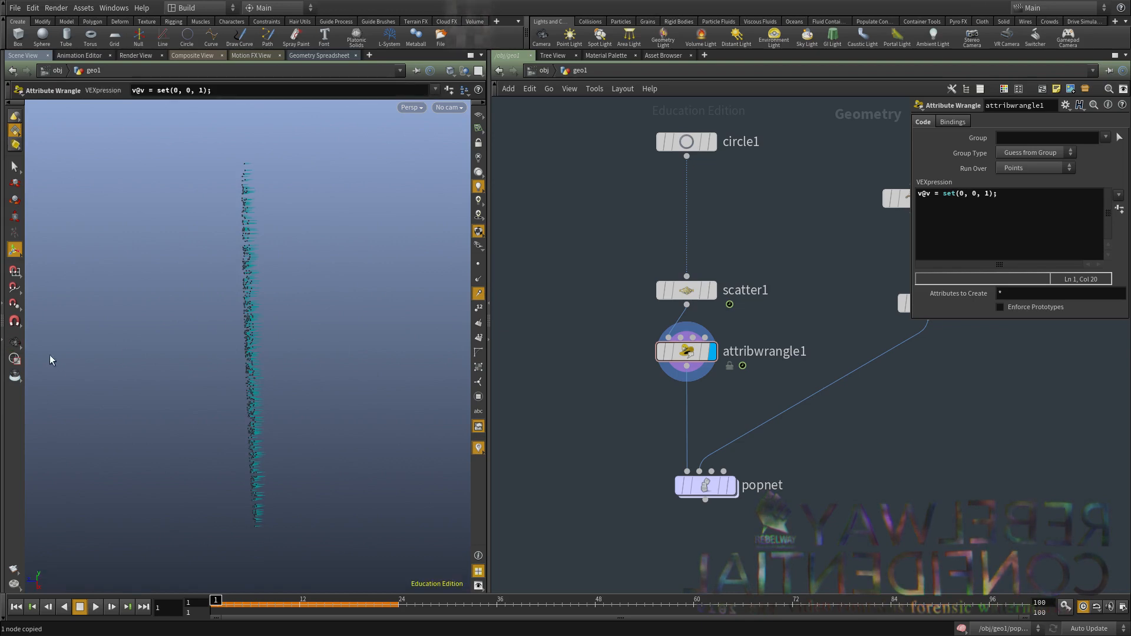
{"action": "left_click_drag", "start_coordinate": [252, 374], "coordinate": [353, 365], "text": "alt"}
Insert an Attribute Randomize node between the Attribute Wrangle and the POP Network.
{"action": "middle_click_drag", "start_coordinate": [723, 404], "coordinate": [727, 353]}
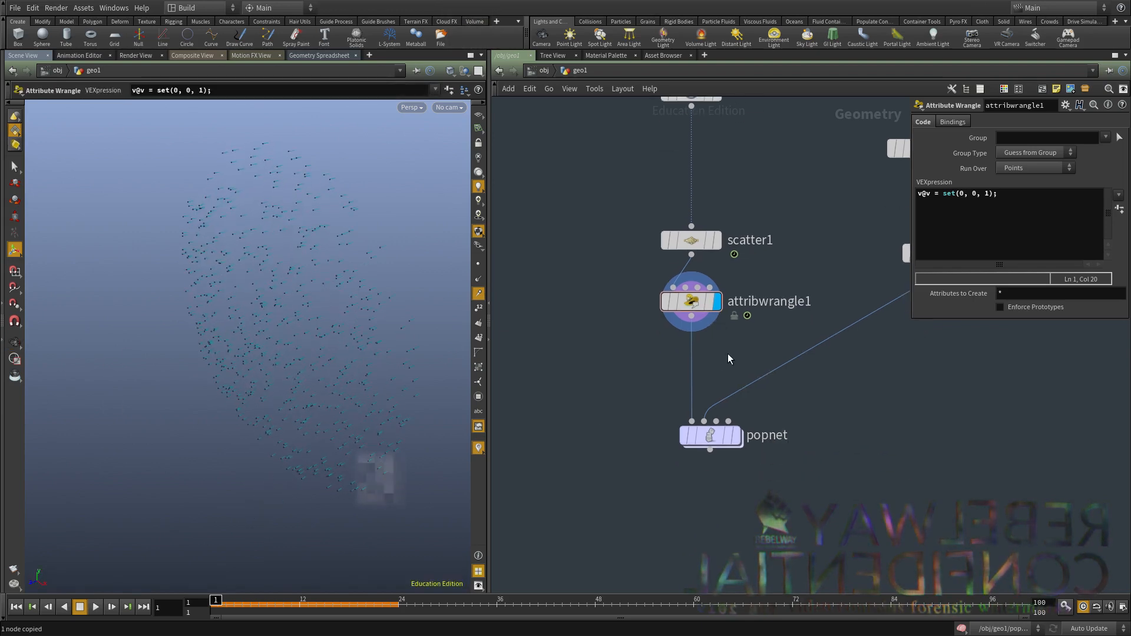
{"action": "key", "text": "Tab"}
{"action": "type", "text": "rand"}
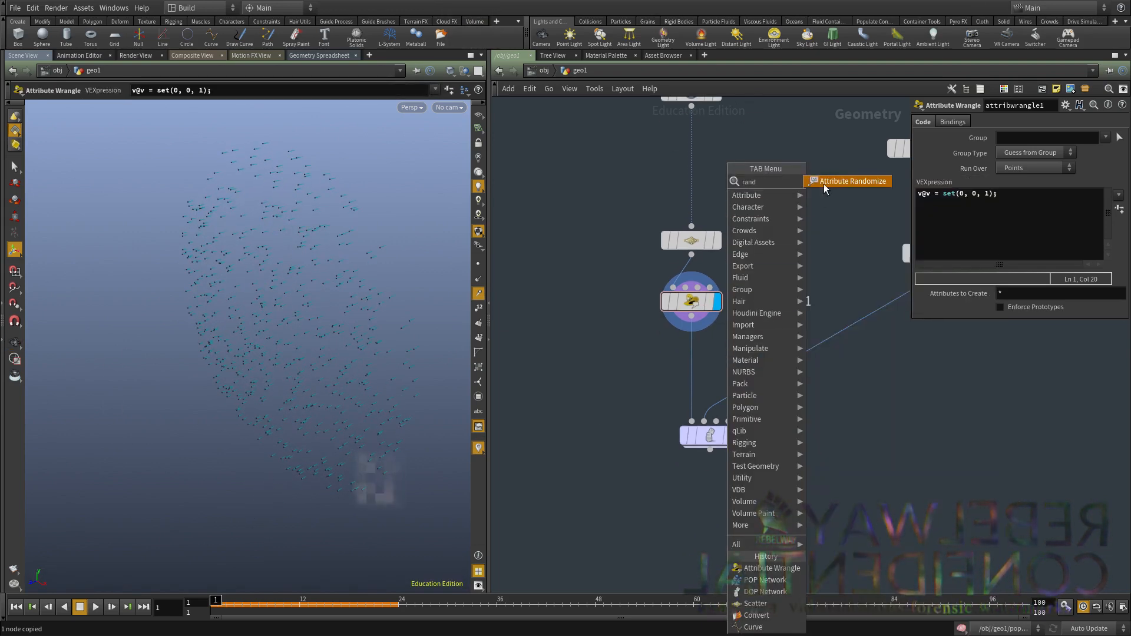
{"action": "left_click", "coordinate": [828, 182]}
{"action": "left_click", "coordinate": [694, 349]}
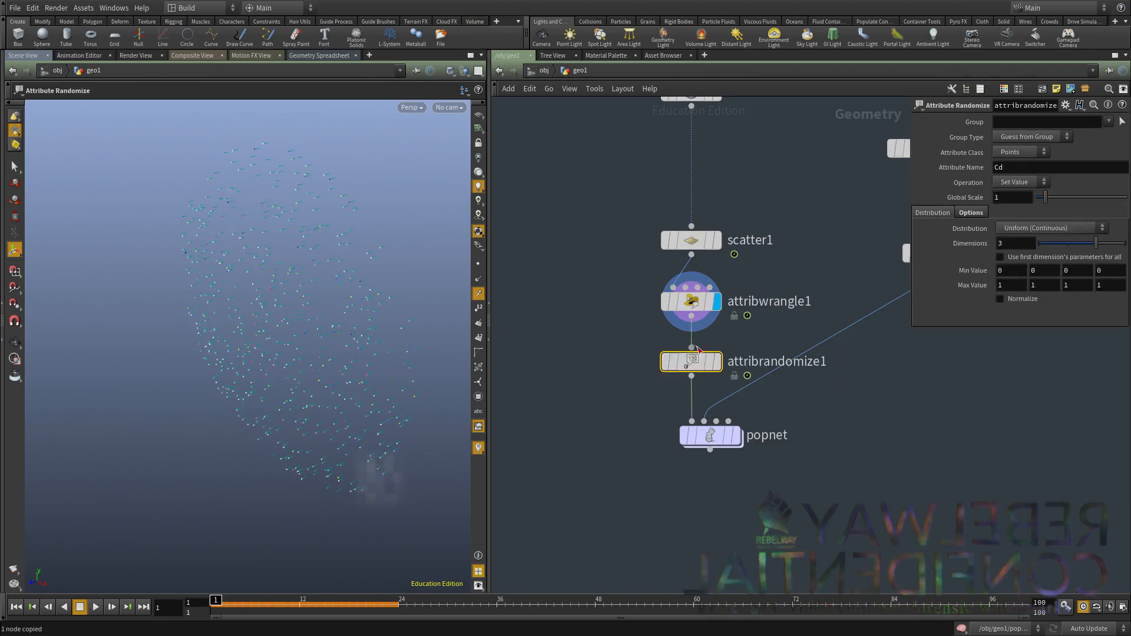
{"action": "left_click_drag", "start_coordinate": [697, 361], "coordinate": [697, 353]}
Set the Attribute Randomize node's Attribute Name to v and its Operation to Add Value, and display the node.
{"action": "left_click_drag", "start_coordinate": [1014, 168], "coordinate": [955, 176]}
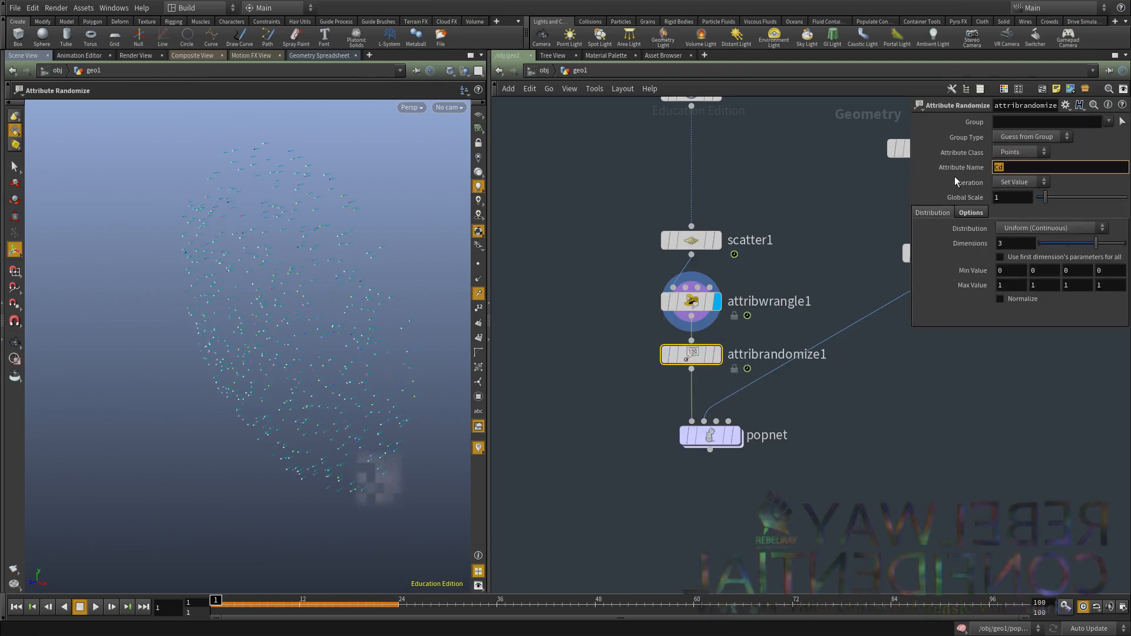
{"action": "key", "text": "Escape"}
{"action": "left_click_drag", "start_coordinate": [381, 277], "coordinate": [331, 313]}
{"action": "left_click", "coordinate": [1014, 182]}
{"action": "left_click", "coordinate": [1014, 207]}
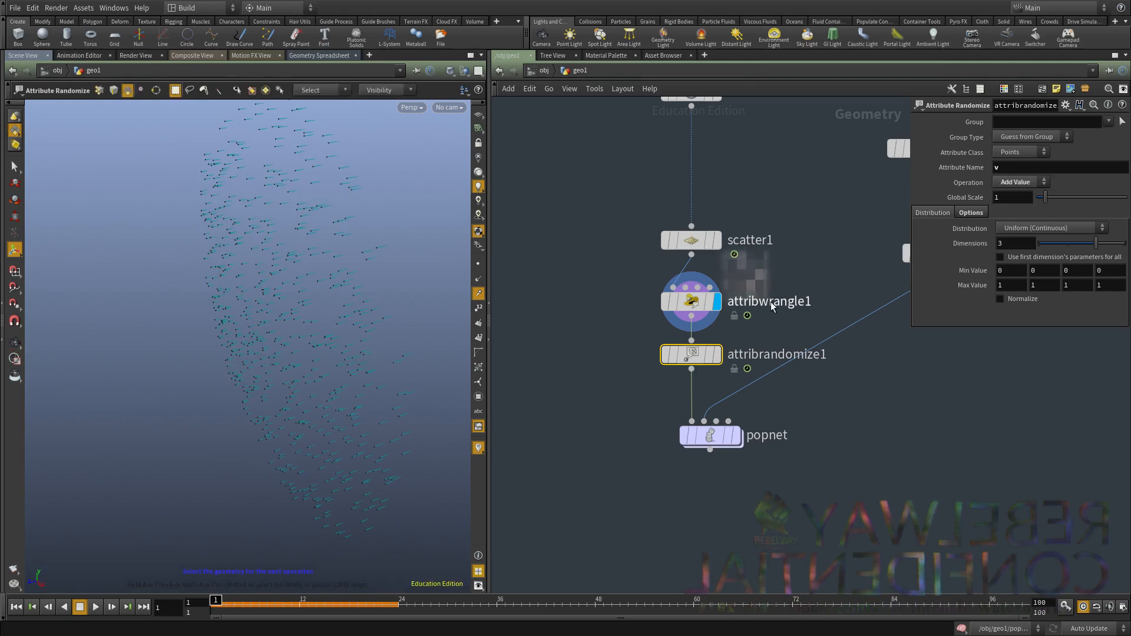
{"action": "left_click", "coordinate": [716, 355]}
Compare the Attribute Randomize's Set Value and Add Value operations on the velocity vectors, ending on Add Value.
{"action": "middle_click_drag", "start_coordinate": [616, 384], "coordinate": [613, 400]}
{"action": "left_click", "coordinate": [1016, 182]}
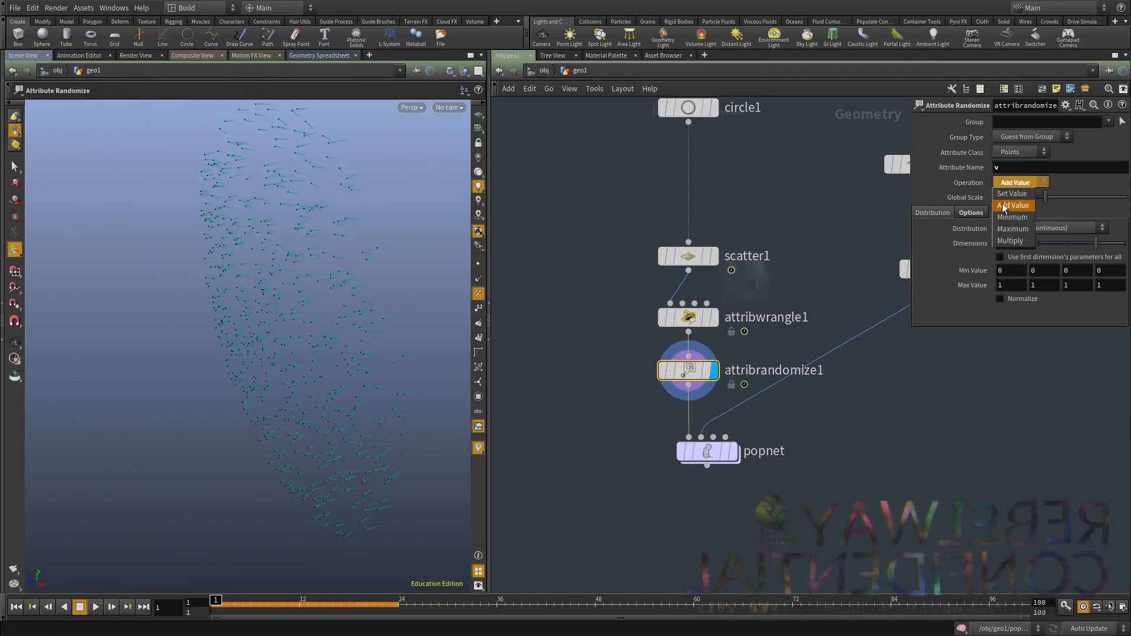
{"action": "left_click", "coordinate": [1004, 194]}
{"action": "left_click", "coordinate": [1022, 183]}
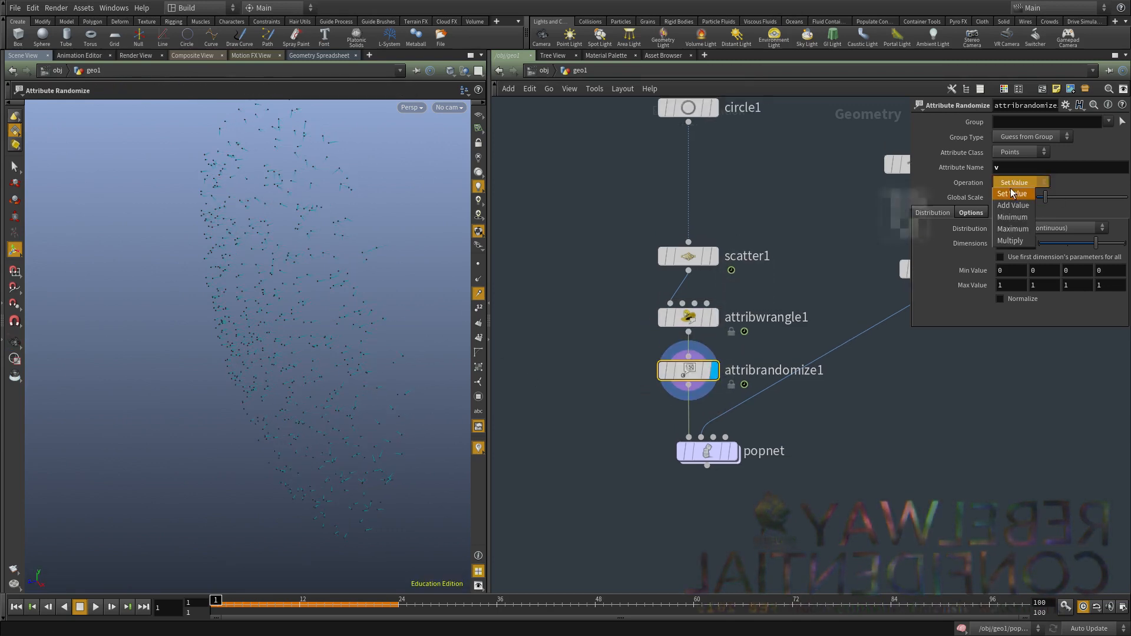
{"action": "left_click", "coordinate": [1015, 194]}
{"action": "left_click_drag", "start_coordinate": [321, 253], "coordinate": [225, 281], "text": "alt"}
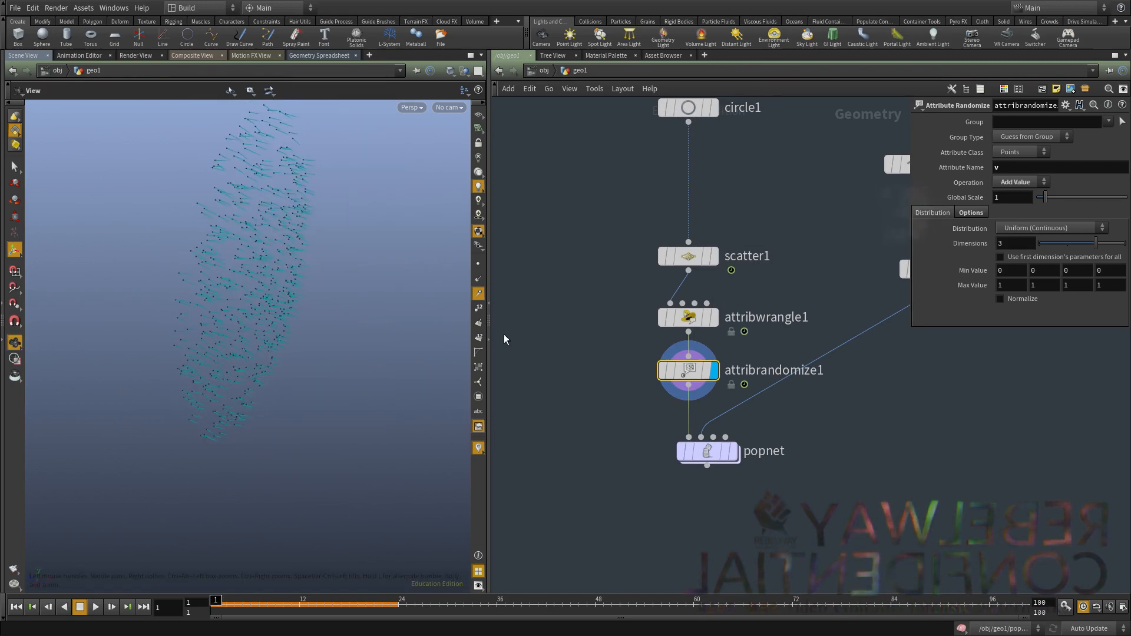
Enter the POP Network, play its particle simulation, and return to the first frame.
{"action": "middle_click_drag", "start_coordinate": [931, 481], "coordinate": [881, 400]}
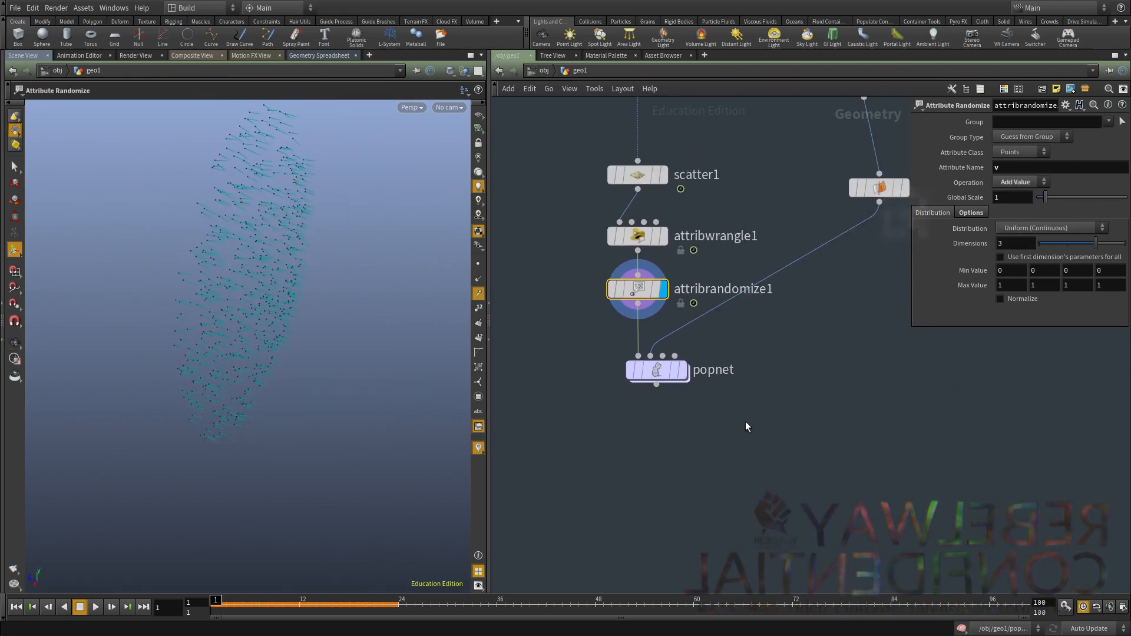
{"action": "double_click", "coordinate": [657, 369]}
{"action": "key", "text": "Up"}
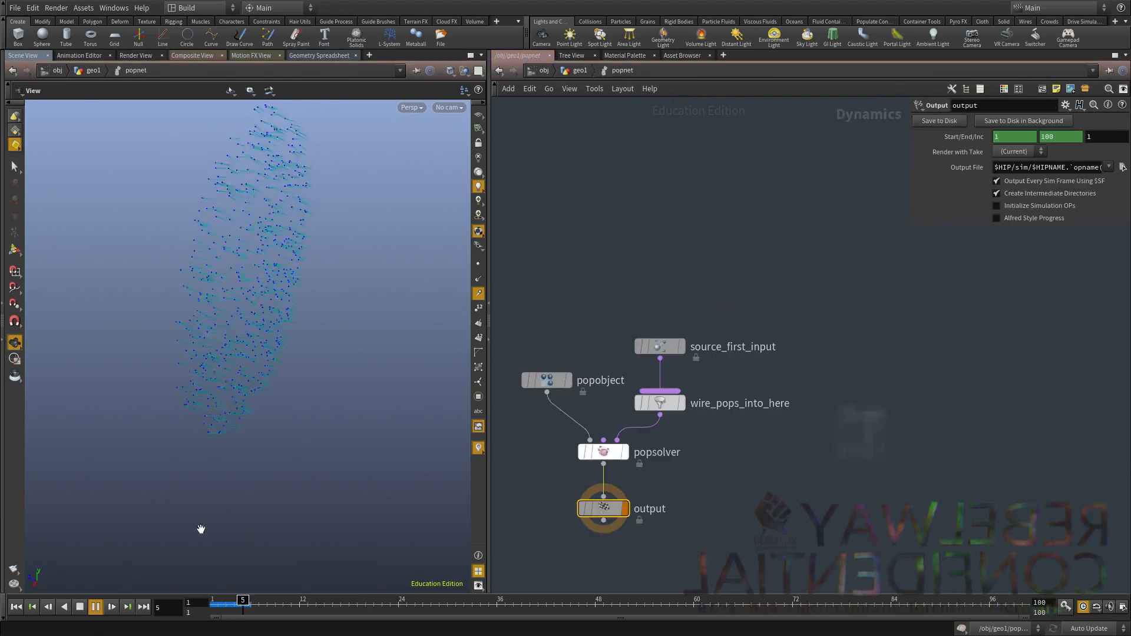
{"action": "left_click", "coordinate": [83, 609]}
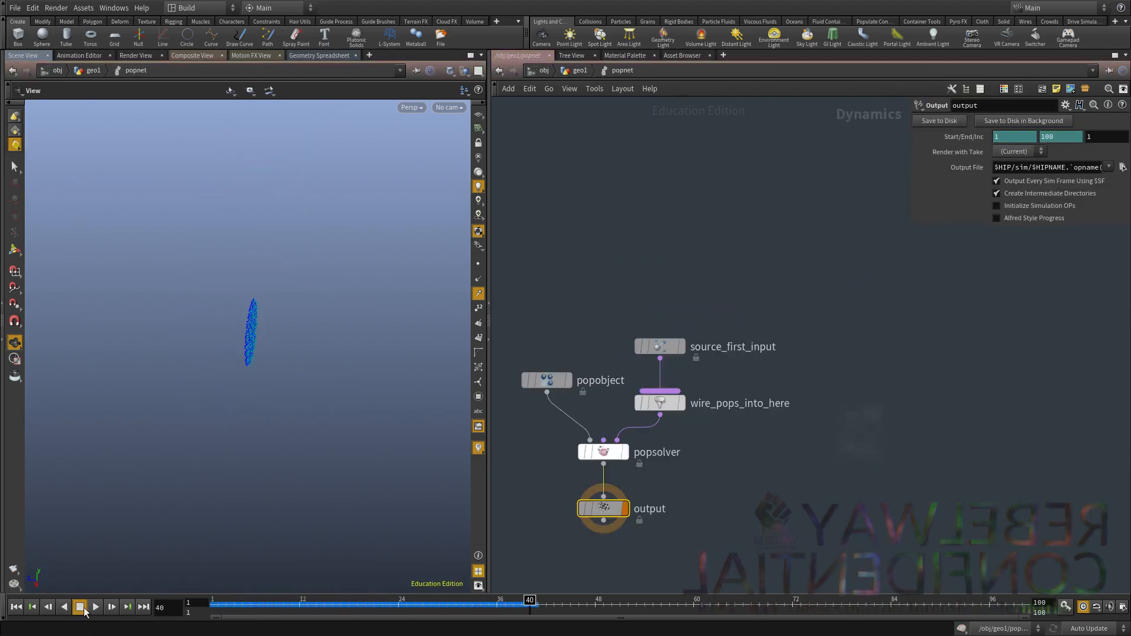
{"action": "left_click", "coordinate": [16, 608]}
Space out the POP Network's nodes by moving source_first_input above wire_pops_into_here and popobject away from the solver.
{"action": "left_click", "coordinate": [660, 346]}
{"action": "left_click_drag", "start_coordinate": [660, 346], "coordinate": [667, 260]}
{"action": "middle_click_drag", "start_coordinate": [634, 366], "coordinate": [731, 319]}
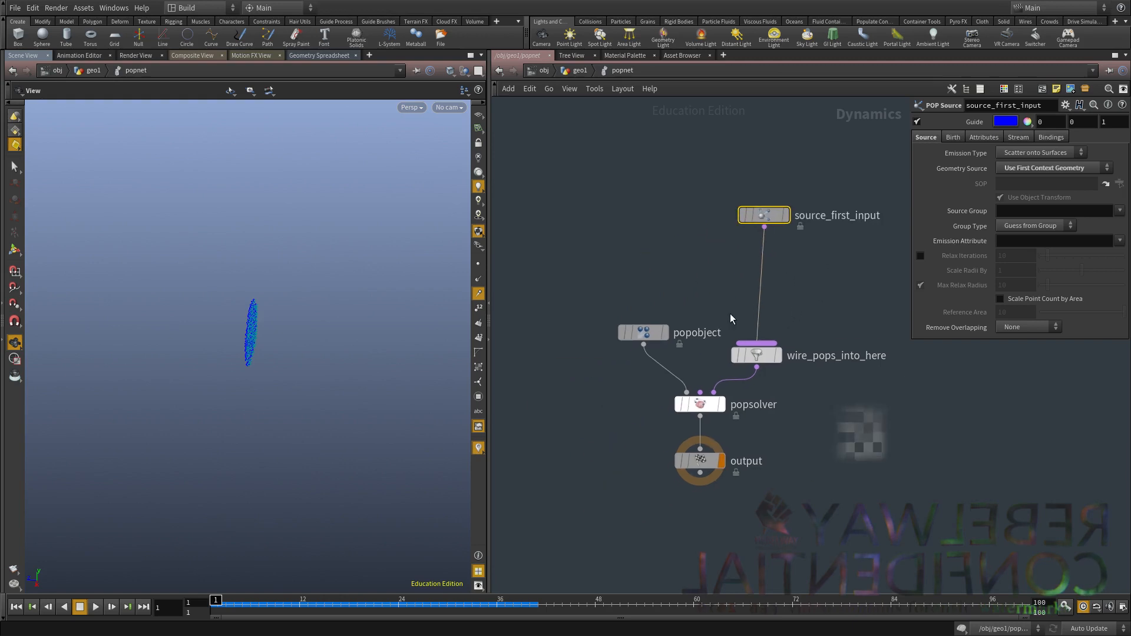
{"action": "left_click_drag", "start_coordinate": [579, 269], "coordinate": [671, 372]}
{"action": "left_click_drag", "start_coordinate": [643, 339], "coordinate": [505, 279]}
Set the Emission Type of source_first_input to All Points and play the simulation to check the emission.
{"action": "left_click", "coordinate": [761, 215]}
{"action": "middle_click_drag", "start_coordinate": [662, 200], "coordinate": [585, 281]}
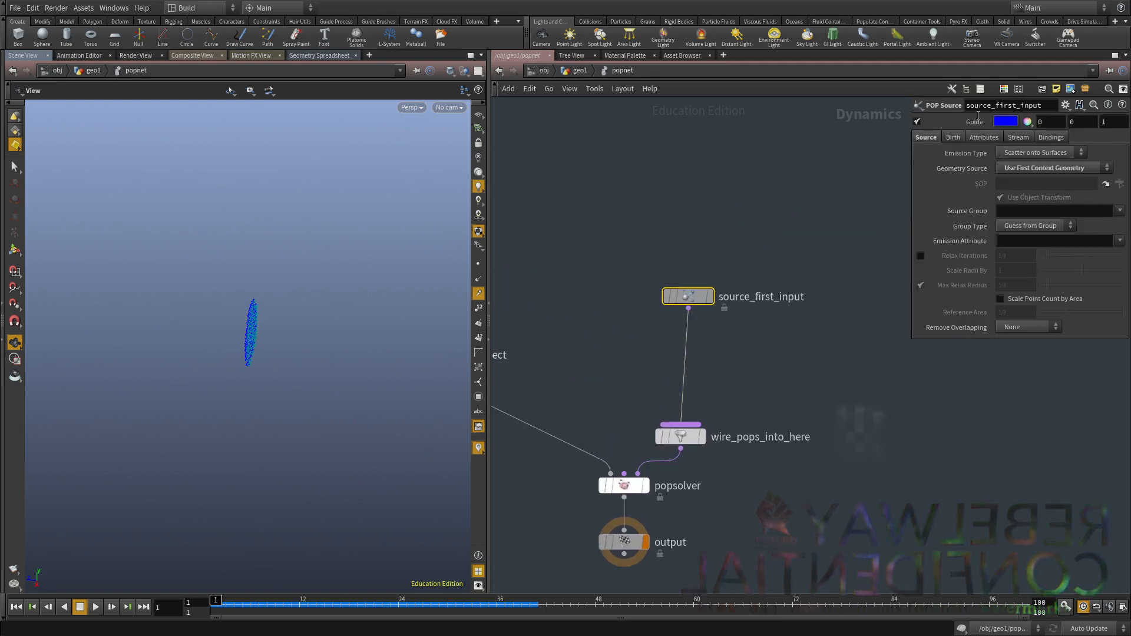
{"action": "left_click", "coordinate": [1038, 170]}
{"action": "left_click", "coordinate": [1037, 155]}
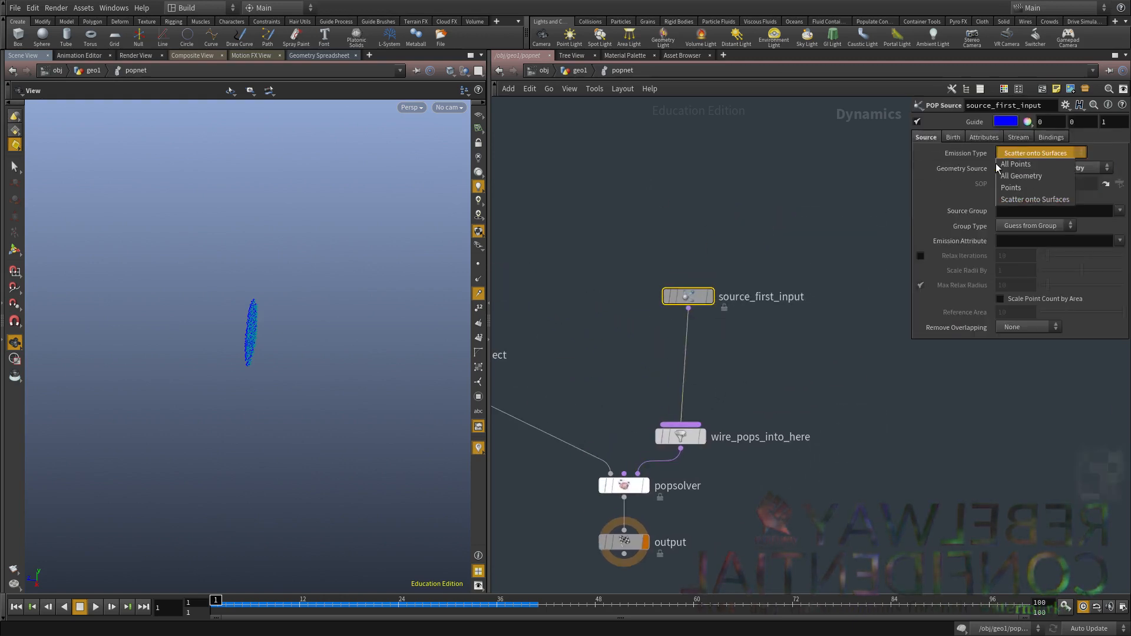
{"action": "left_click", "coordinate": [1038, 166]}
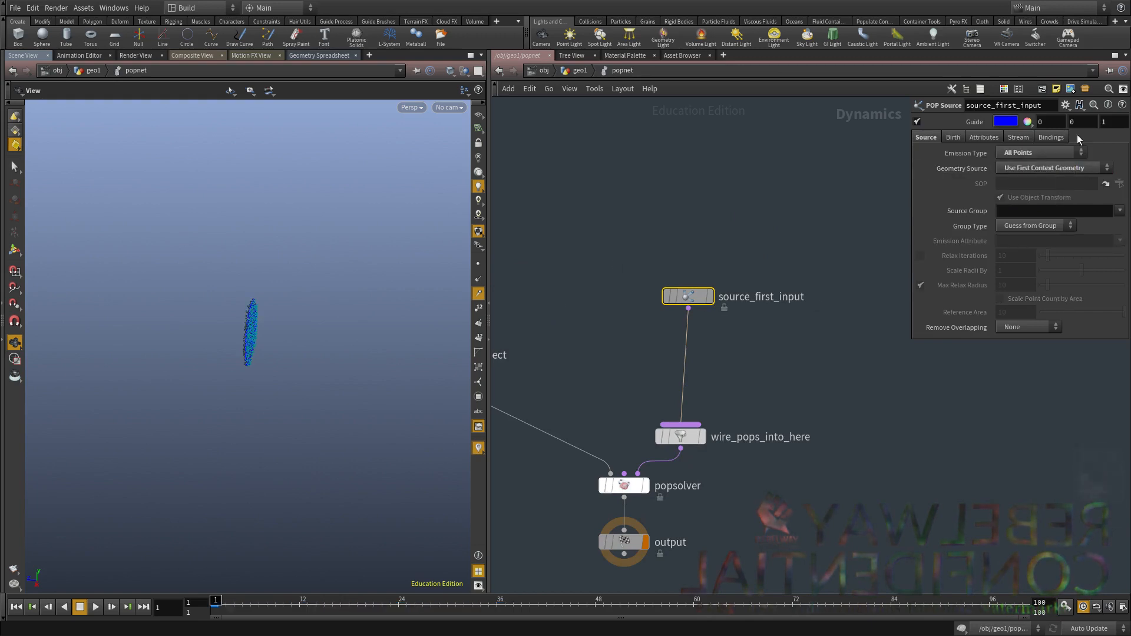
{"action": "left_click", "coordinate": [95, 608]}
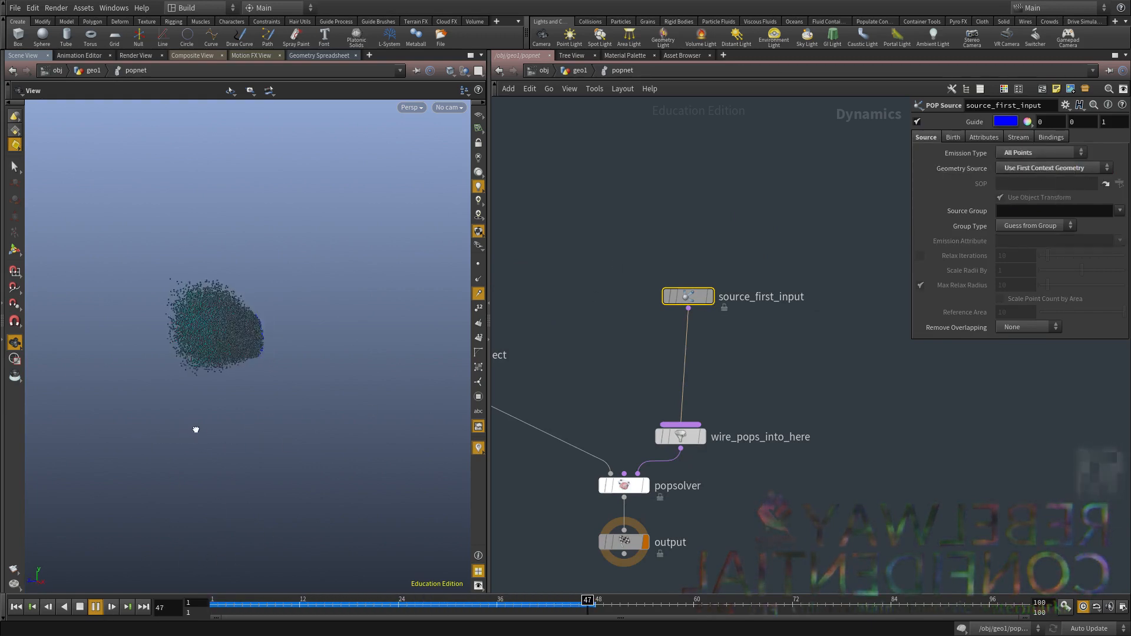
{"action": "left_click", "coordinate": [78, 609]}
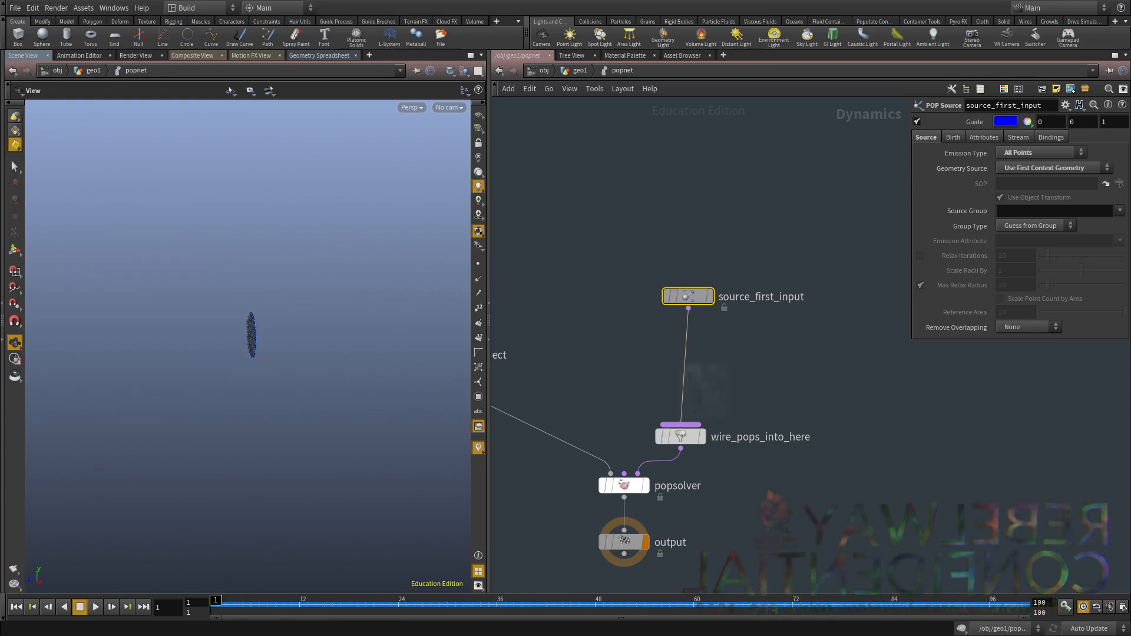
Insert a POP Curve Force node between source_first_input and wire_pops_into_here.
{"action": "middle_click_drag", "start_coordinate": [764, 374], "coordinate": [740, 321]}
{"action": "key", "text": "Tab"}
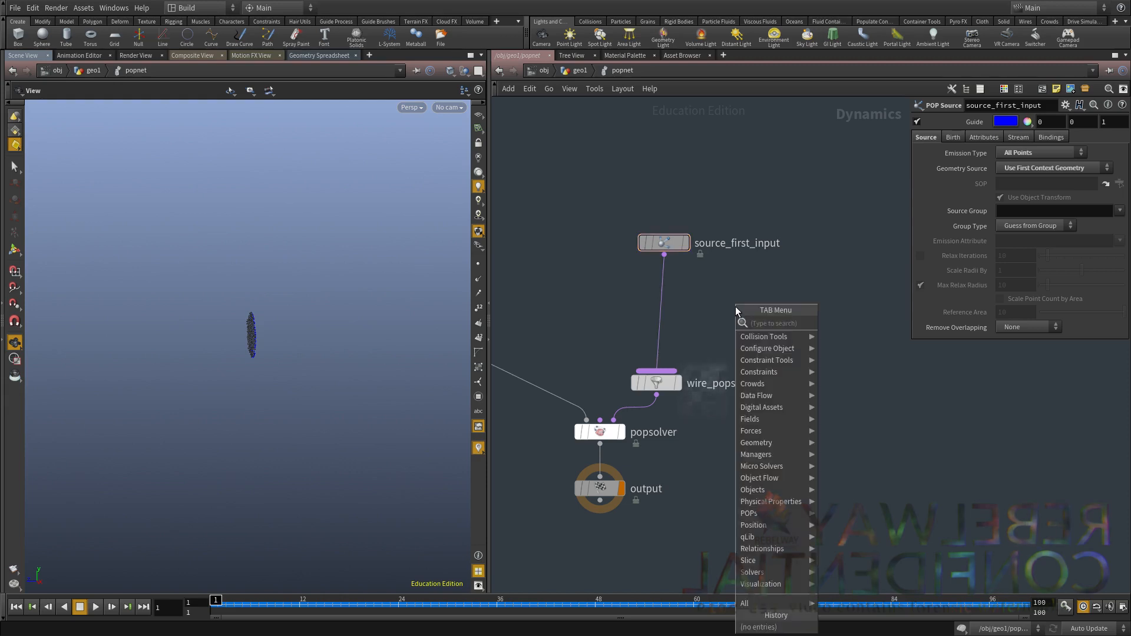
{"action": "type", "text": "popcurv"}
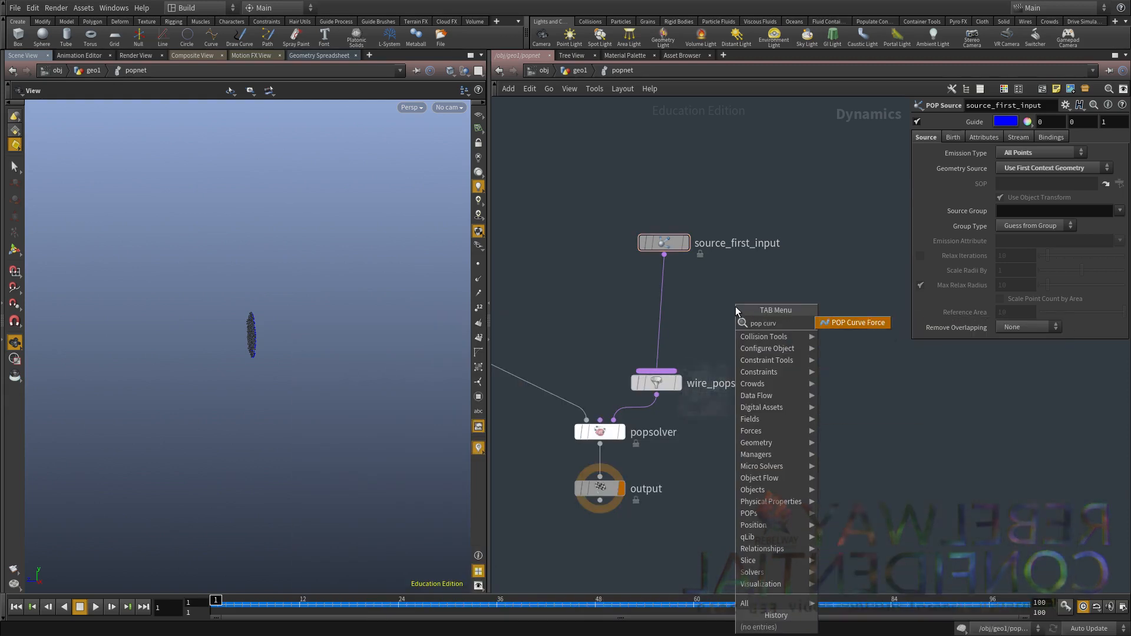
{"action": "key", "text": "Return"}
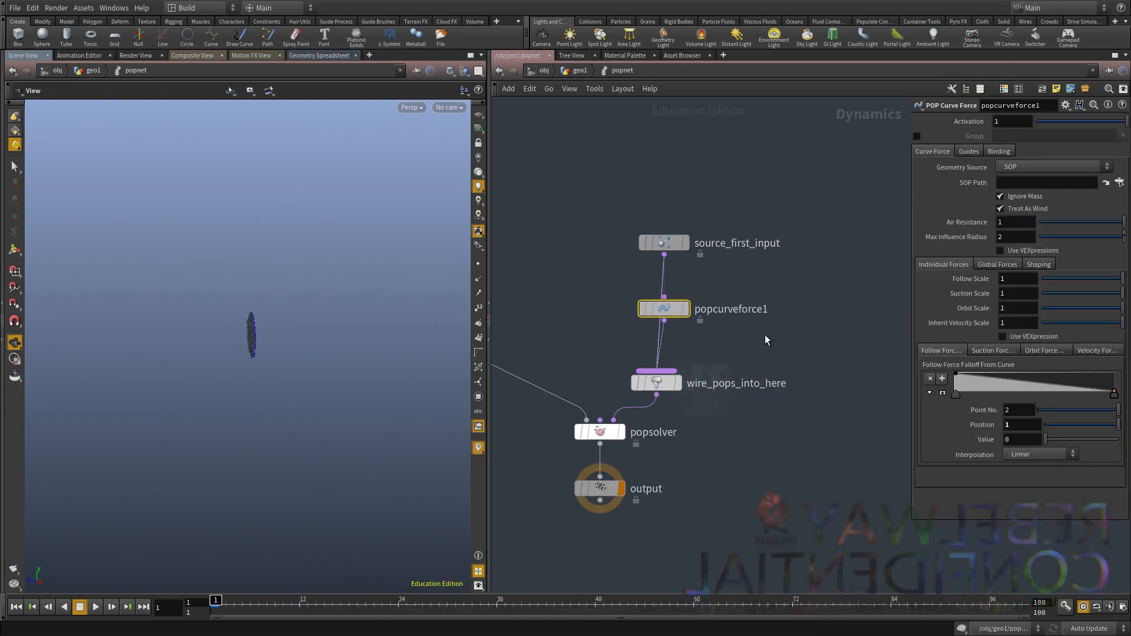
{"action": "left_click", "coordinate": [664, 309]}
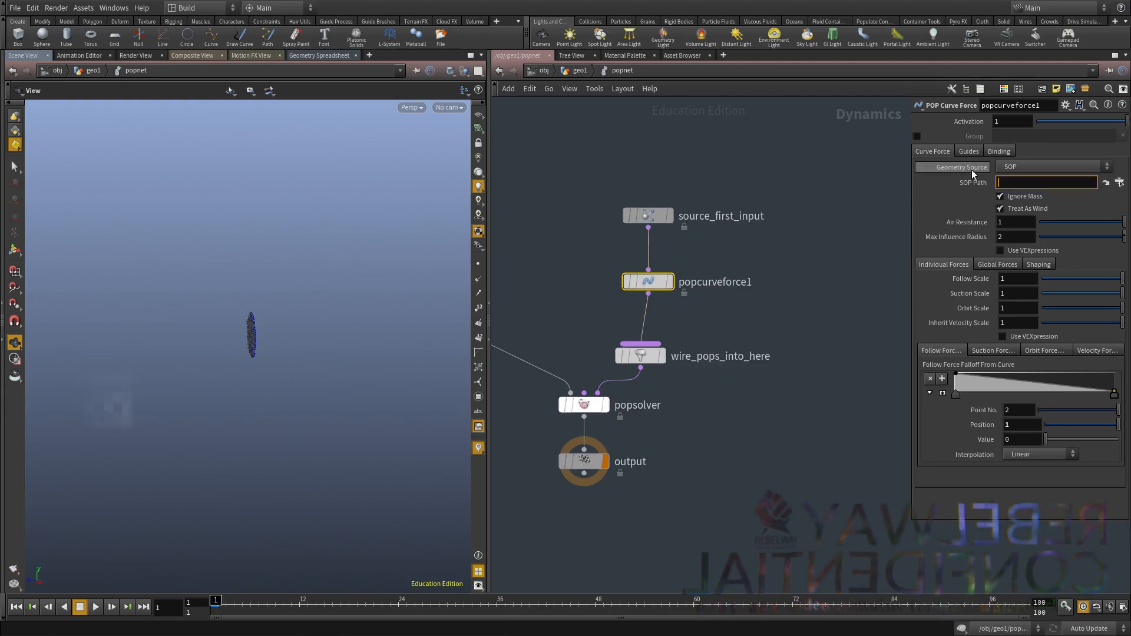
Review the POP Curve Force's Geometry Source options and check which POP Network input receives the curve.
{"action": "left_click", "coordinate": [1028, 166]}
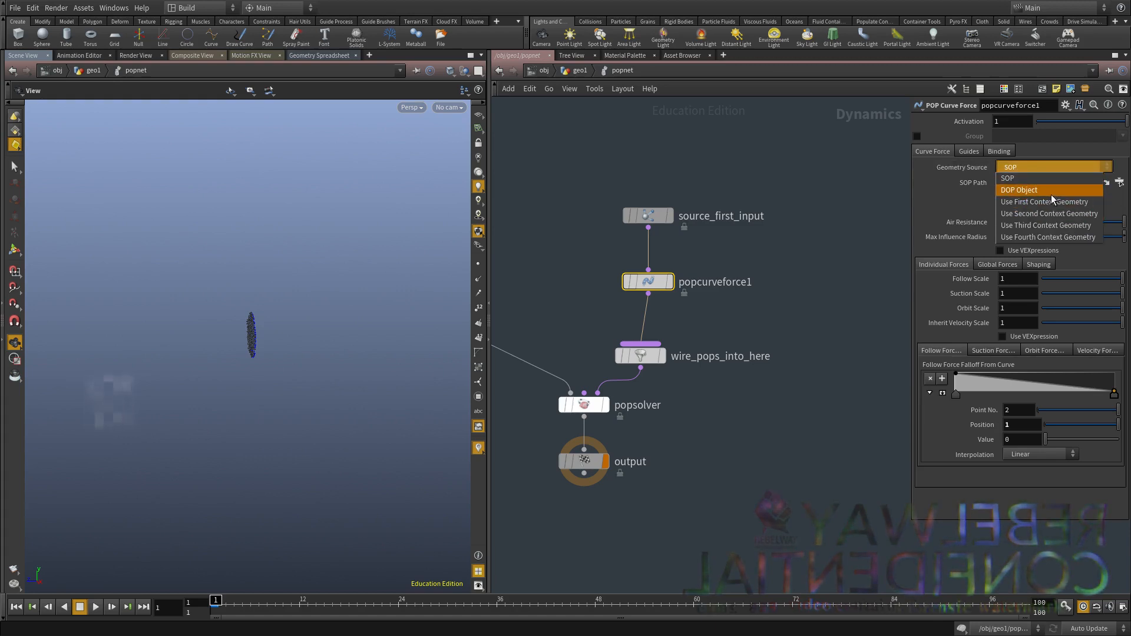
{"action": "left_click", "coordinate": [1043, 237]}
{"action": "key", "text": "u"}
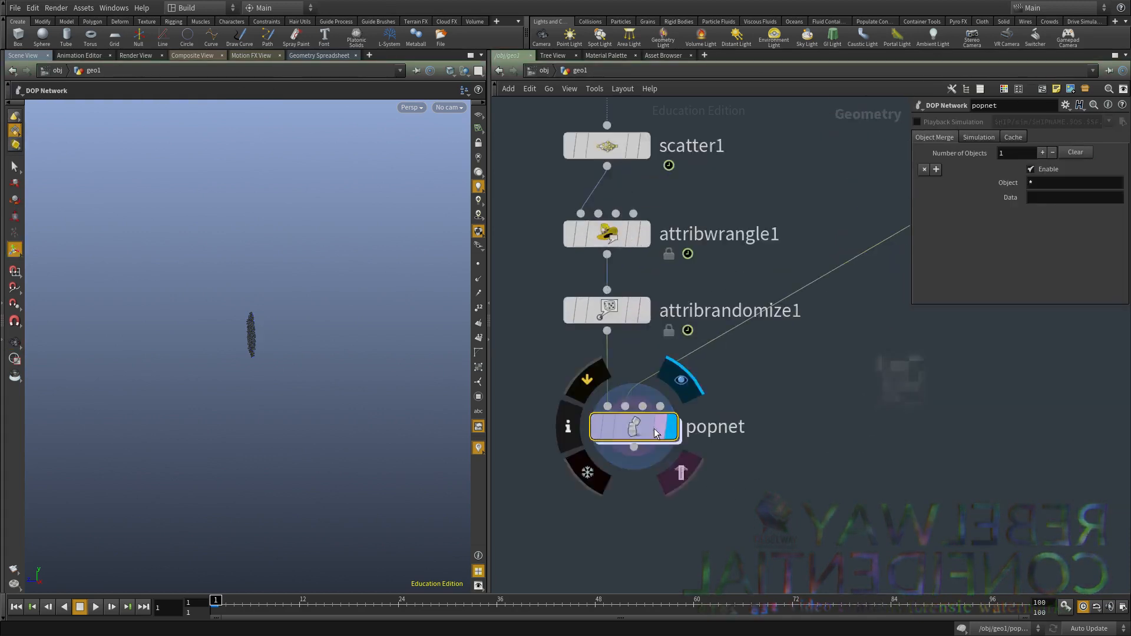
{"action": "scroll", "coordinate": [603, 411], "scroll_direction": "up", "scroll_amount": 2}
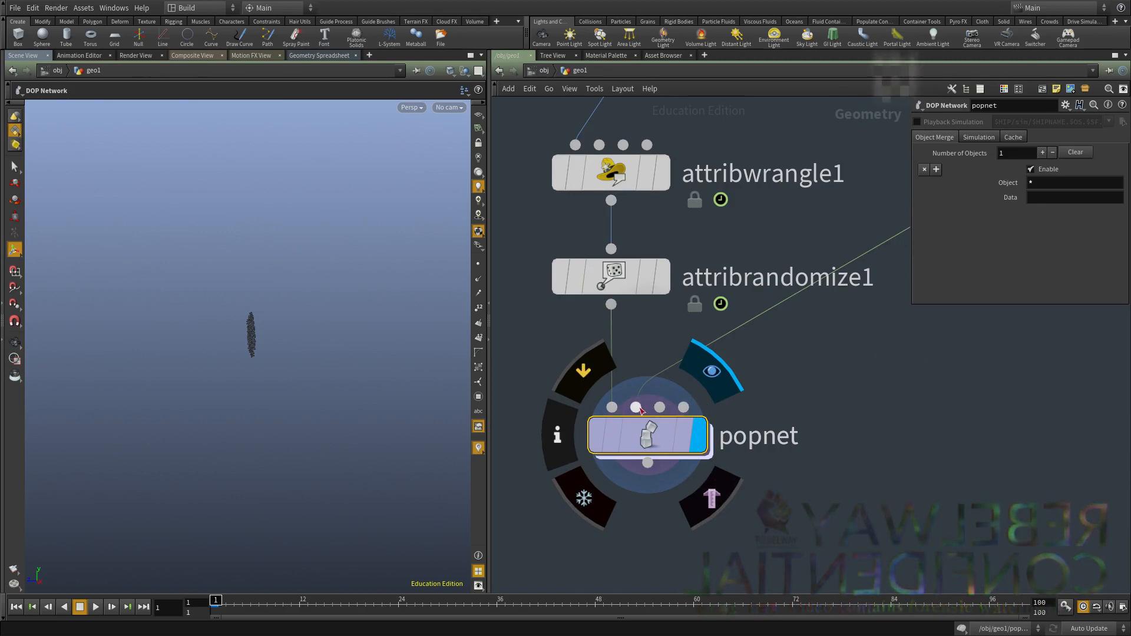
{"action": "double_click", "coordinate": [648, 442]}
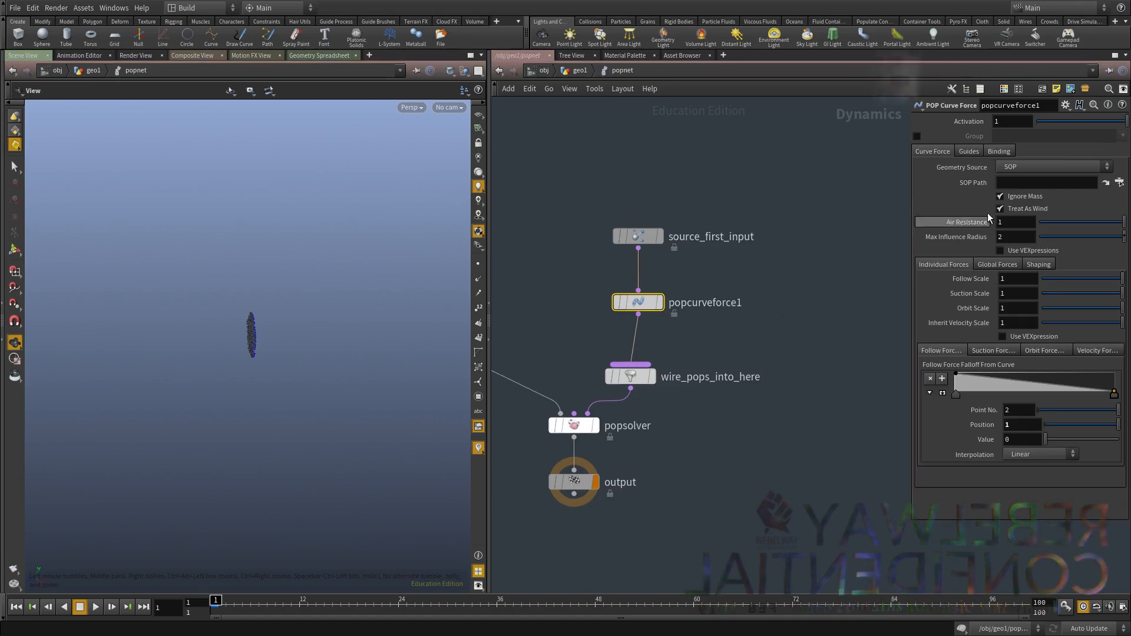
Examine the parameter groups of the POP Curve Force and source_first_input nodes.
{"action": "left_click", "coordinate": [977, 150]}
{"action": "left_click", "coordinate": [988, 151]}
{"action": "left_click", "coordinate": [935, 150]}
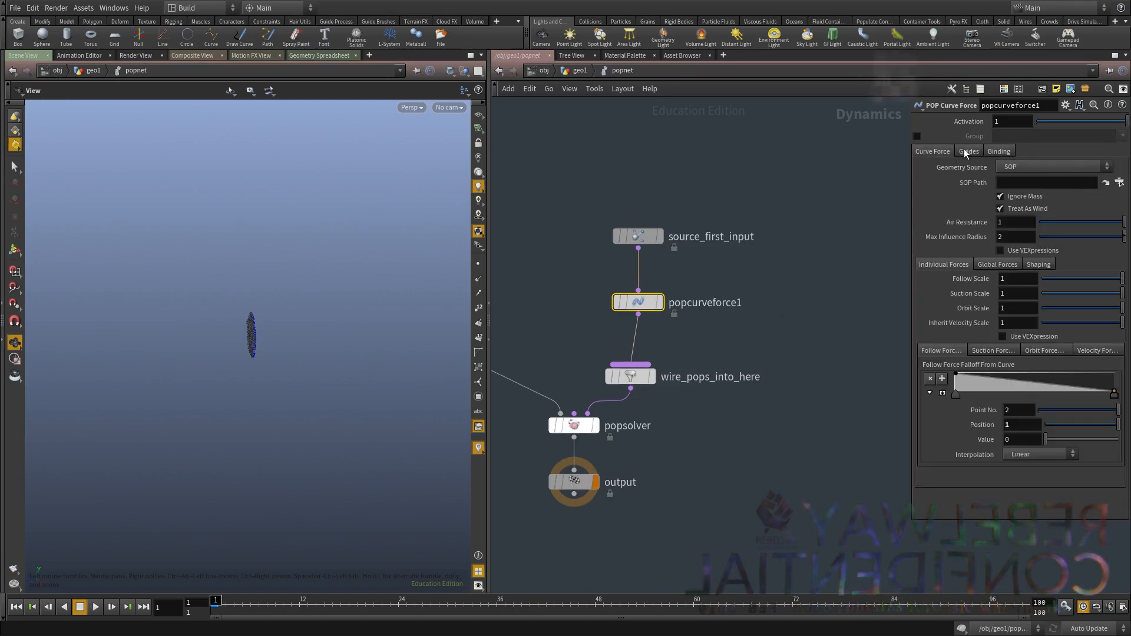
{"action": "left_click", "coordinate": [967, 151]}
{"action": "left_click", "coordinate": [933, 151]}
{"action": "scroll", "coordinate": [833, 285], "scroll_direction": "down", "scroll_amount": 2}
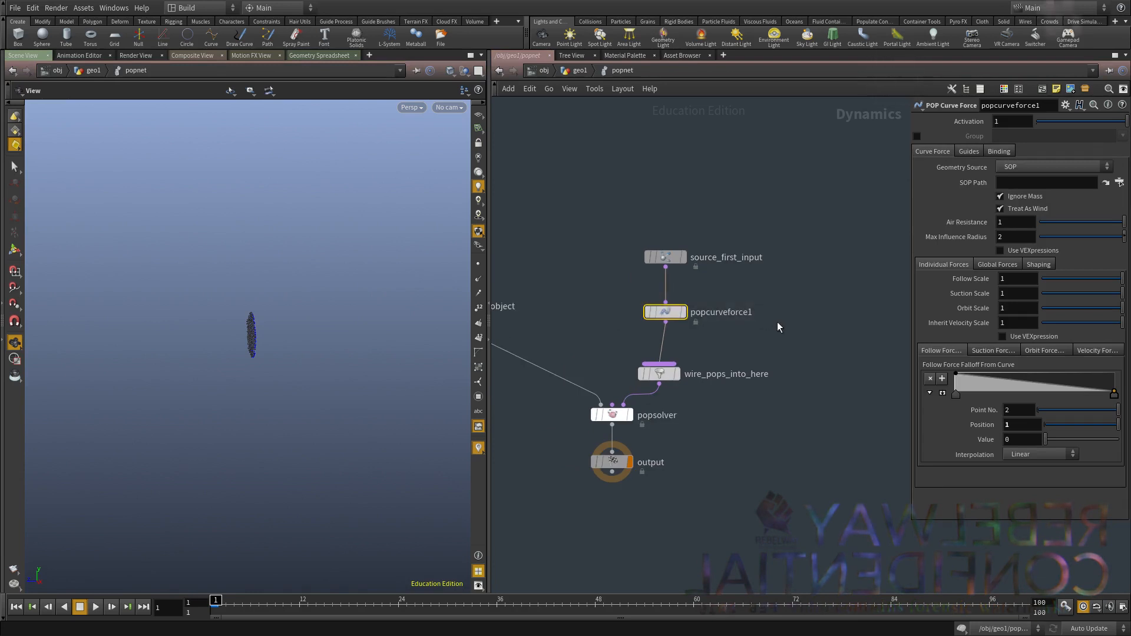
{"action": "left_click_drag", "start_coordinate": [558, 186], "coordinate": [766, 256]}
{"action": "left_click", "coordinate": [1039, 137]}
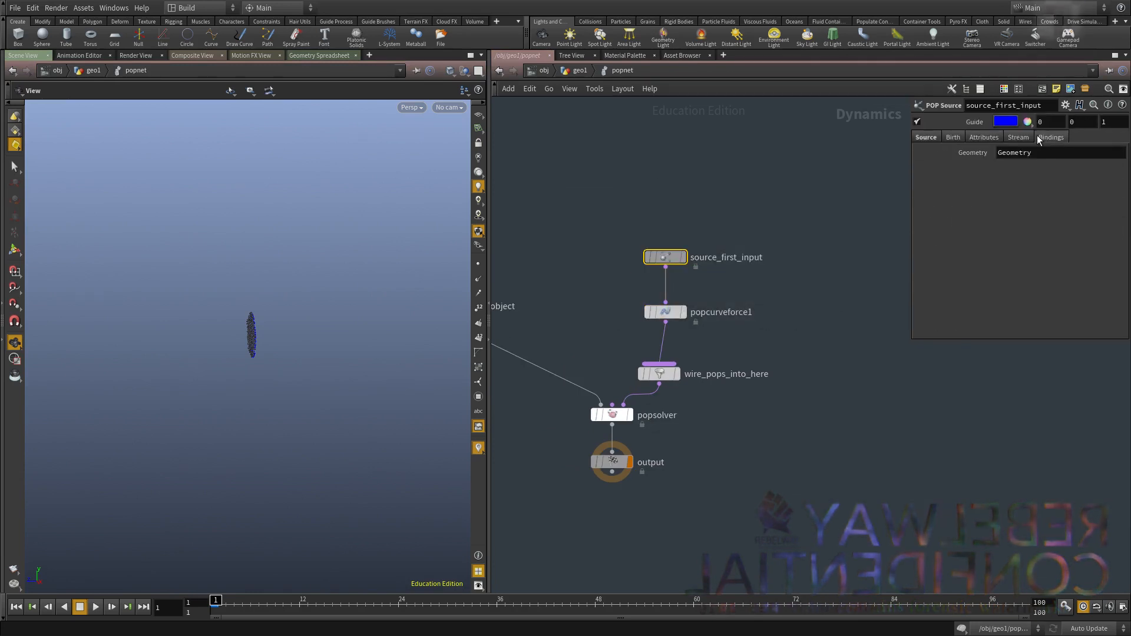
{"action": "left_click", "coordinate": [979, 137]}
{"action": "left_click", "coordinate": [954, 137]}
{"action": "left_click", "coordinate": [927, 138]}
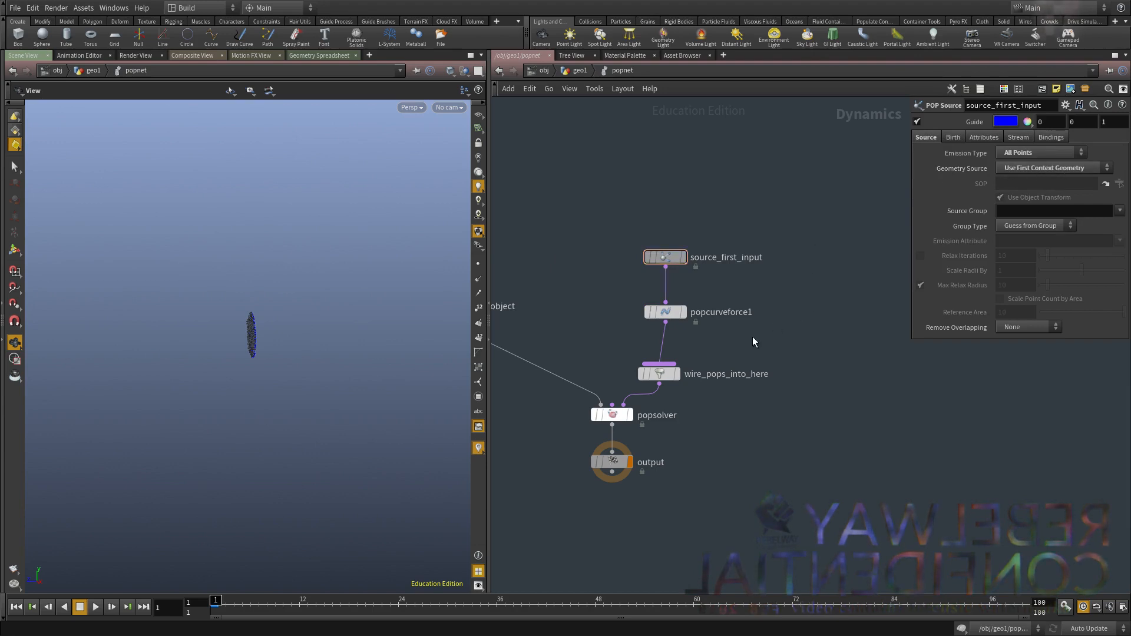
Add a POP VOP node beside the POP Curve Force node.
{"action": "key", "text": "Tab"}
{"action": "key", "text": "Escape"}
{"action": "key", "text": "Tab"}
{"action": "type", "text": "po"}
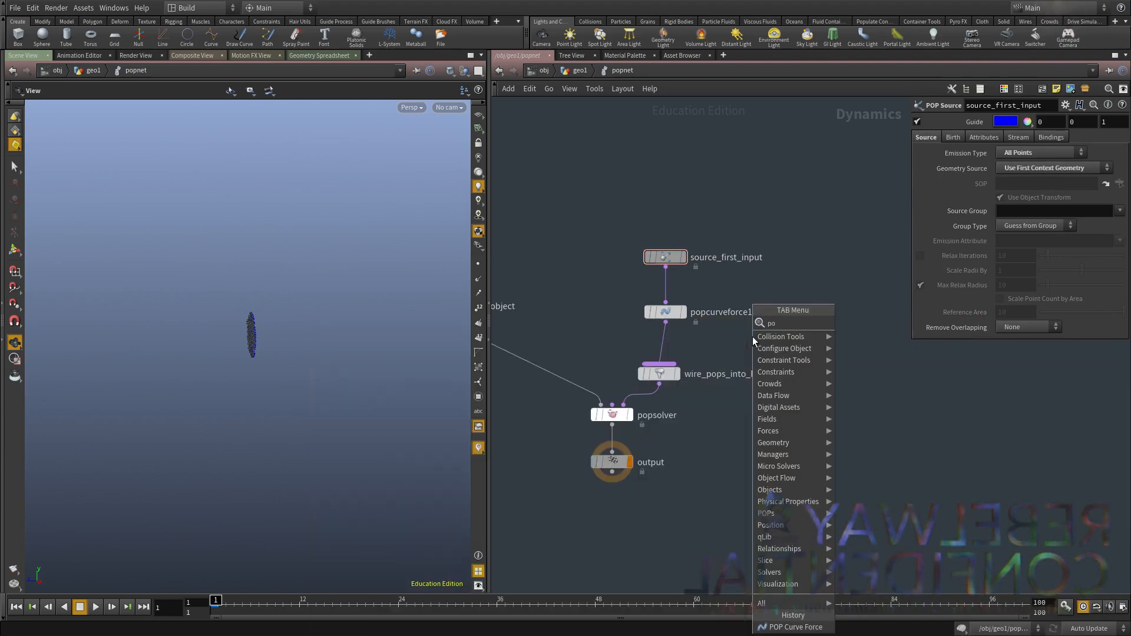
{"action": "type", "text": "pvop"}
{"action": "key", "text": "Return"}
{"action": "left_click", "coordinate": [753, 338]}
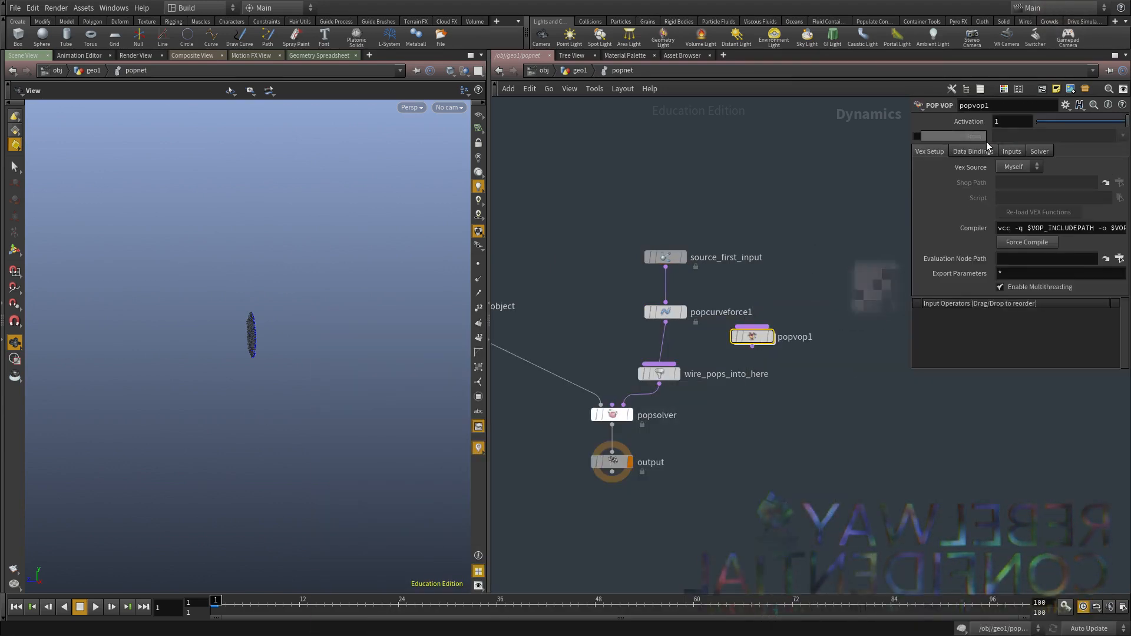
Examine the POP VOP's data bindings and input source options, and remove the node from the network.
{"action": "left_click", "coordinate": [973, 151]}
{"action": "left_click", "coordinate": [1011, 152]}
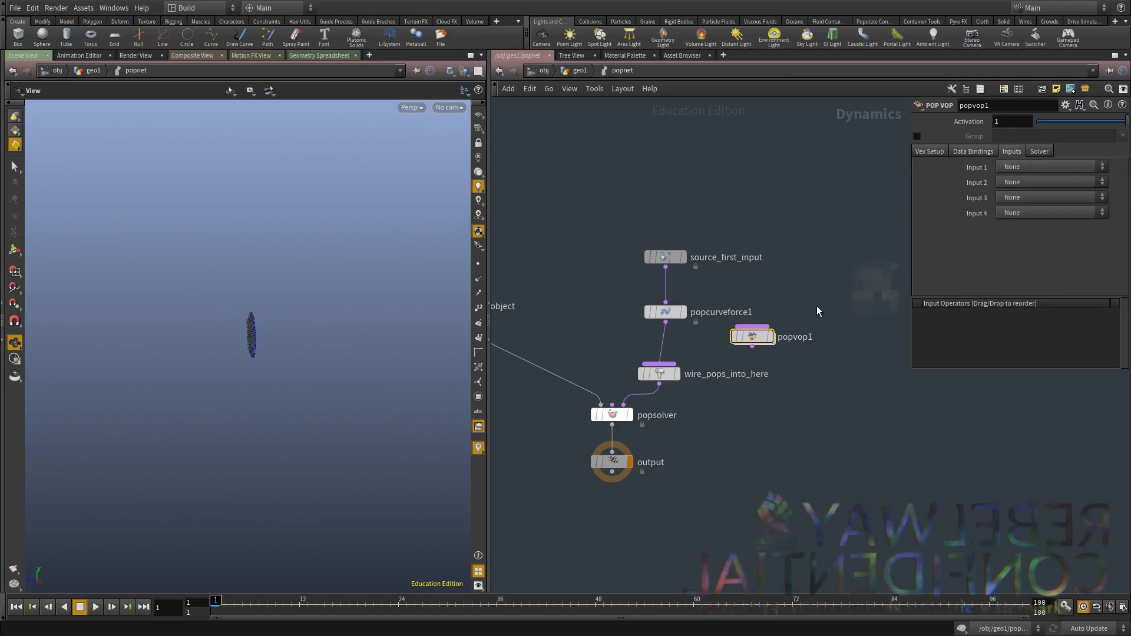
{"action": "left_click", "coordinate": [1049, 167]}
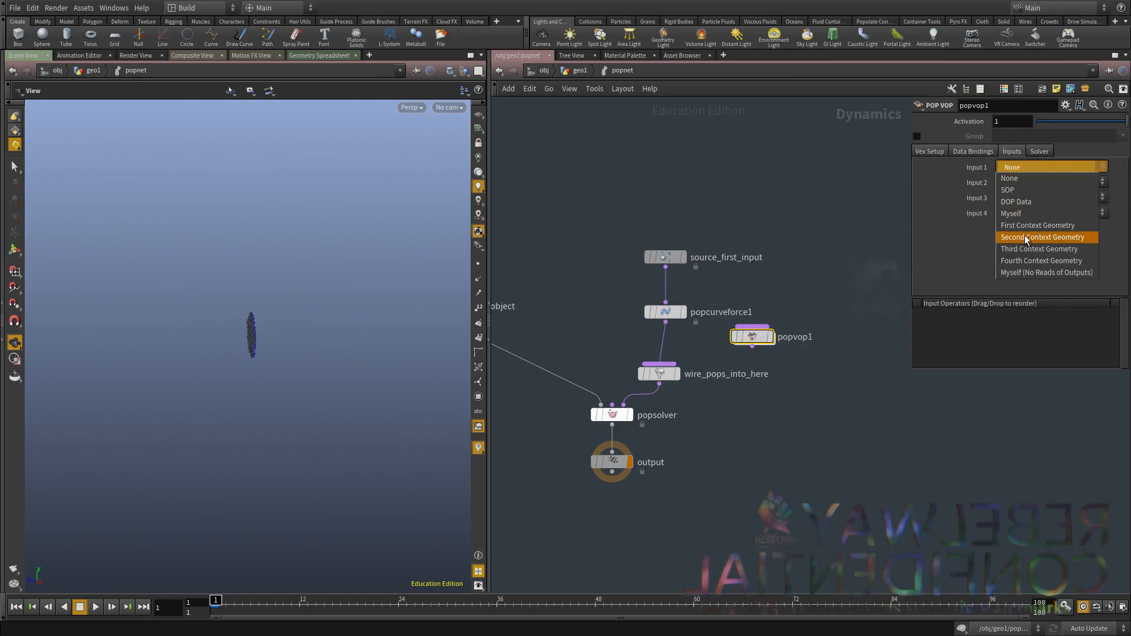
{"action": "left_click", "coordinate": [830, 336]}
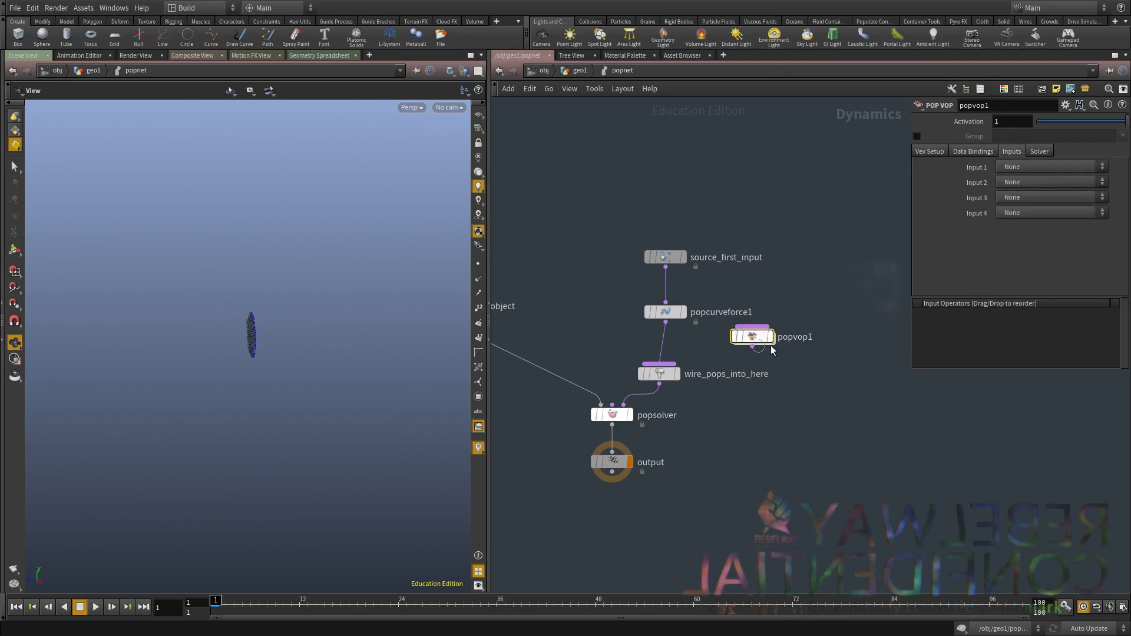
{"action": "left_click_drag", "start_coordinate": [810, 396], "coordinate": [813, 383]}
{"action": "key", "text": "ctrl+x"}
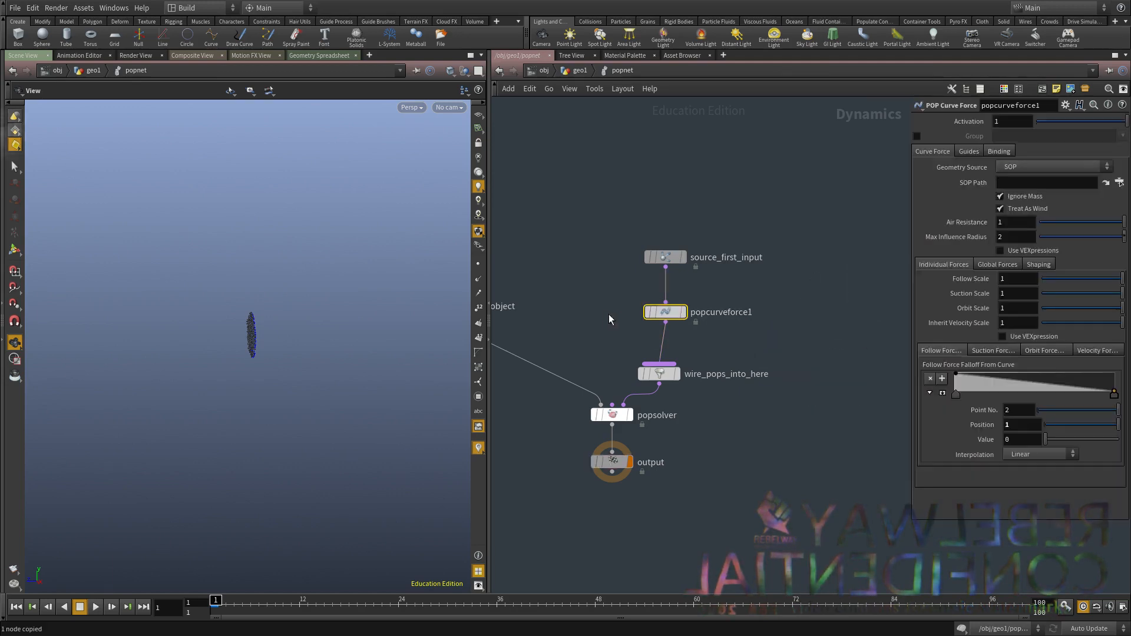
Set the POP Curve Force's Geometry Source to Use Second Context Geometry and play the simulation to inspect the flow.
{"action": "middle_click_drag", "start_coordinate": [609, 314], "coordinate": [612, 322]}
{"action": "left_click", "coordinate": [1037, 171]}
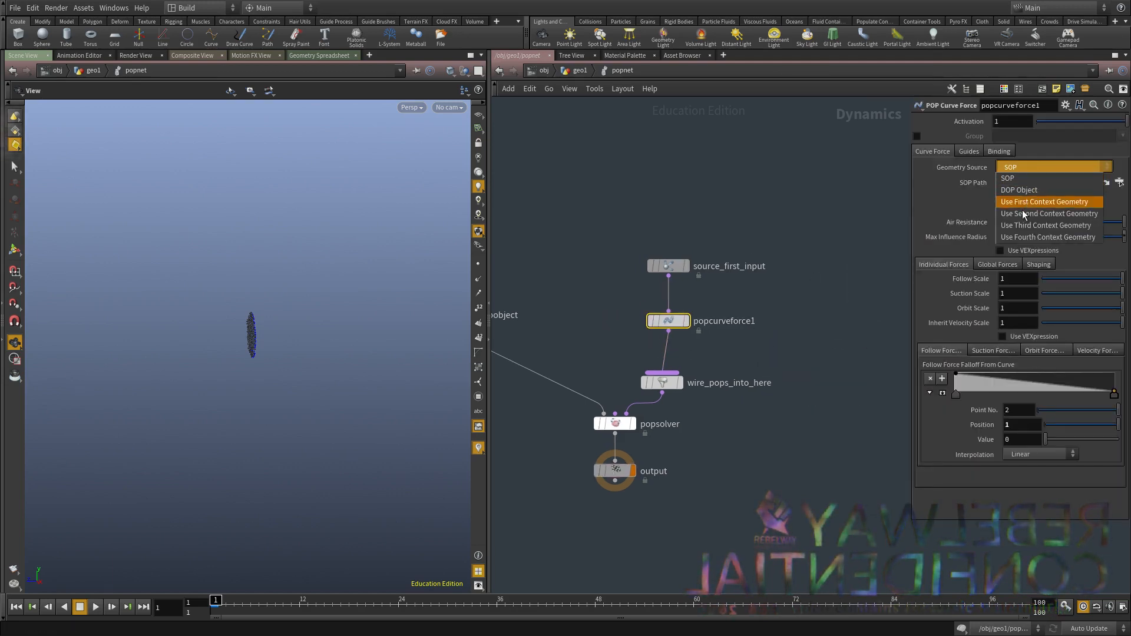
{"action": "left_click", "coordinate": [1021, 213]}
{"action": "left_click_drag", "start_coordinate": [59, 359], "coordinate": [205, 386]}
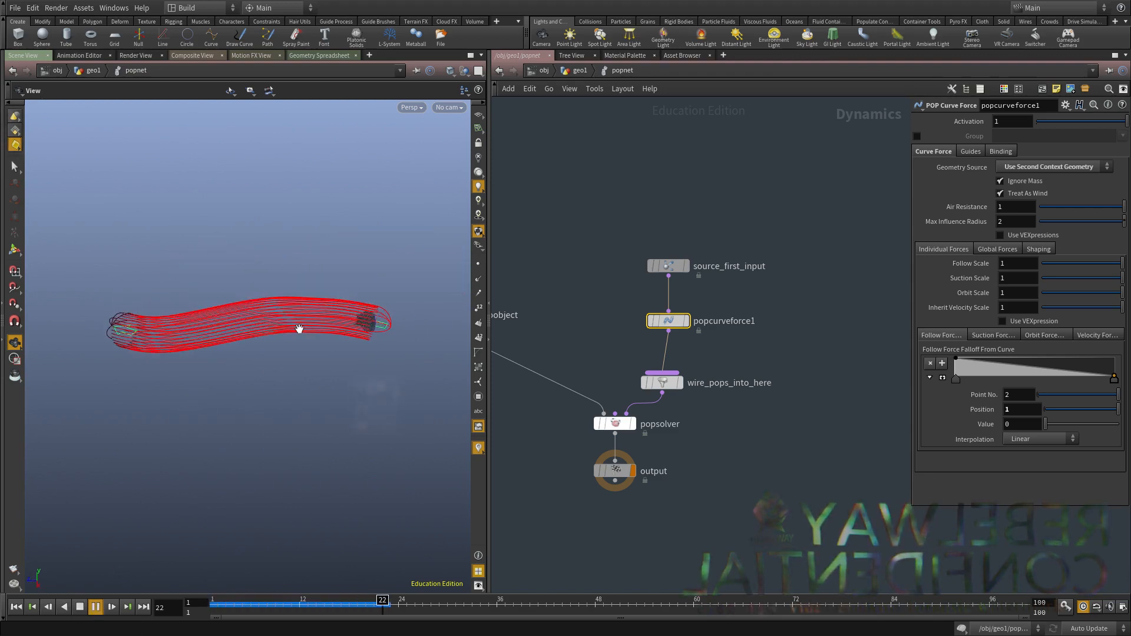
{"action": "left_click_drag", "start_coordinate": [299, 329], "coordinate": [377, 346]}
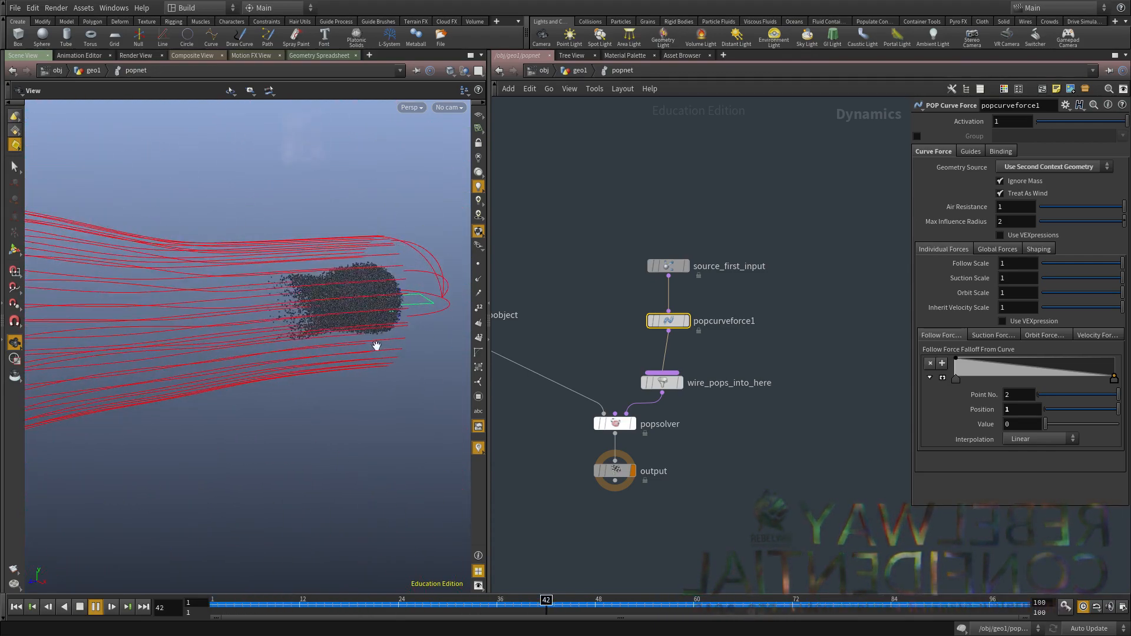
Check the birth settings of source_first_input and set the animation's end frame to 1000.
{"action": "left_click", "coordinate": [668, 266]}
{"action": "left_click", "coordinate": [952, 137]}
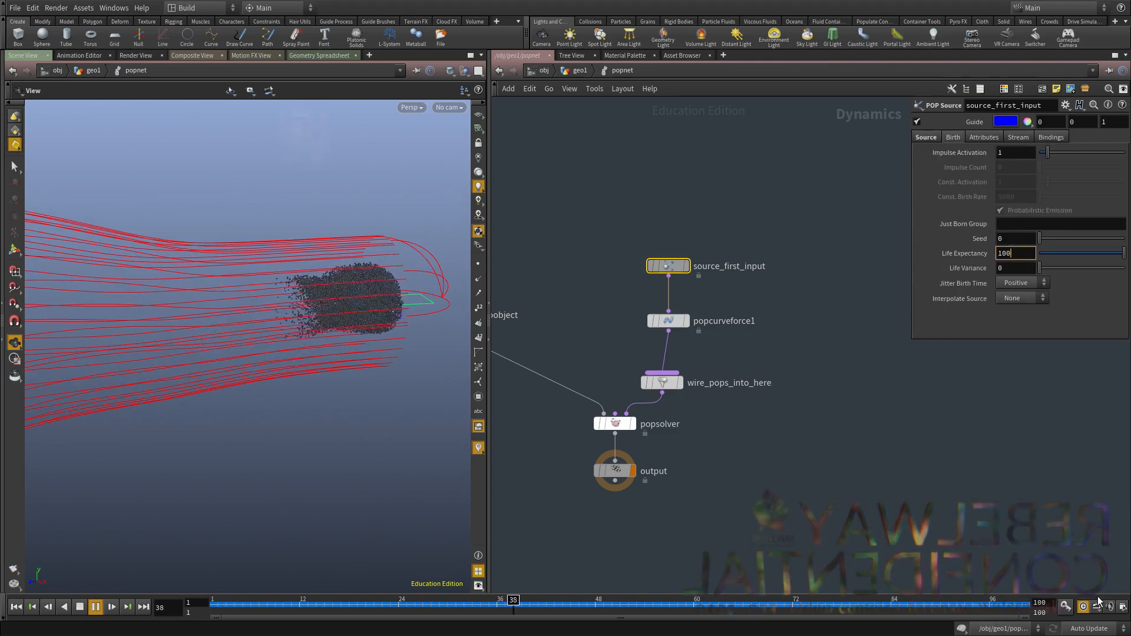
{"action": "left_click", "coordinate": [1123, 607]}
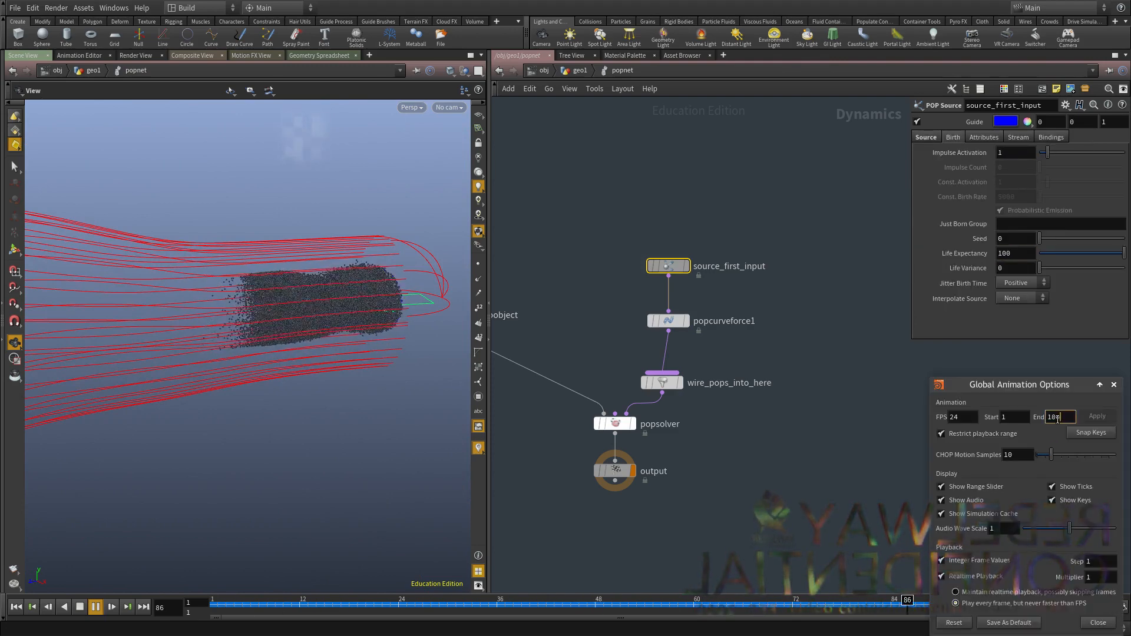
{"action": "type", "text": "00"}
{"action": "left_click", "coordinate": [1097, 417]}
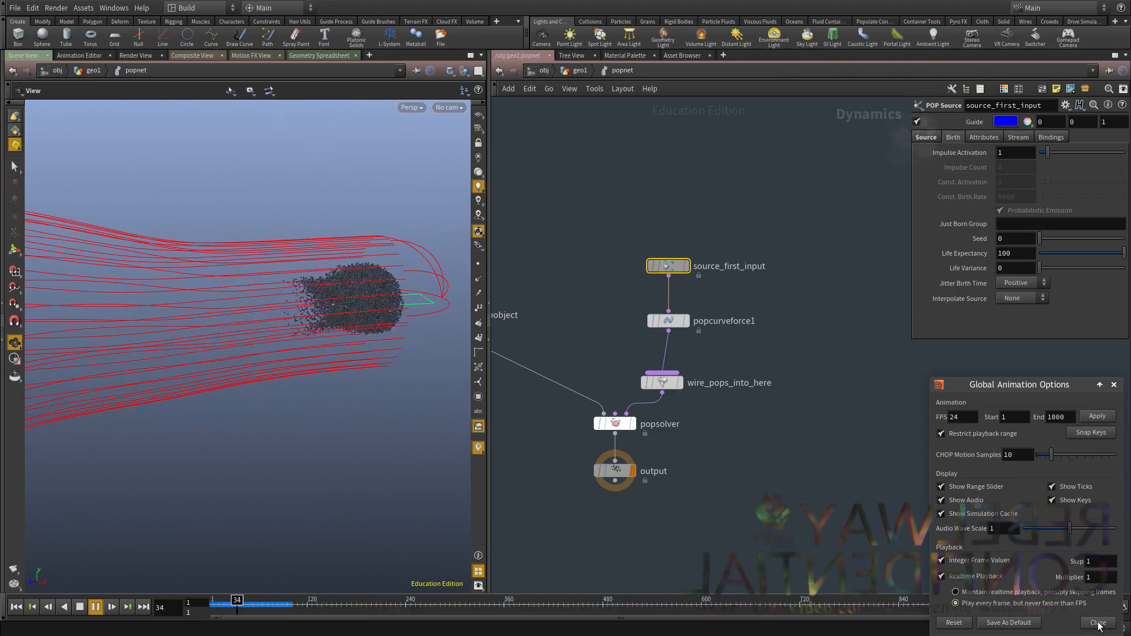
{"action": "left_click", "coordinate": [1100, 623]}
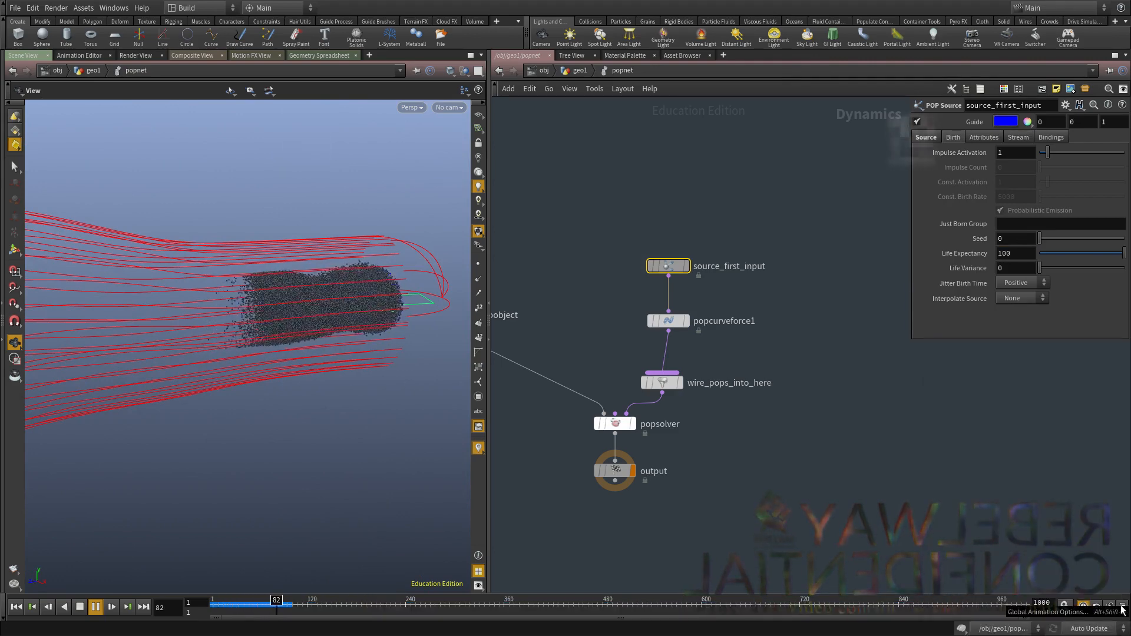
Stop the playback, return to frame 1 and review the global animation options.
{"action": "left_click", "coordinate": [76, 611]}
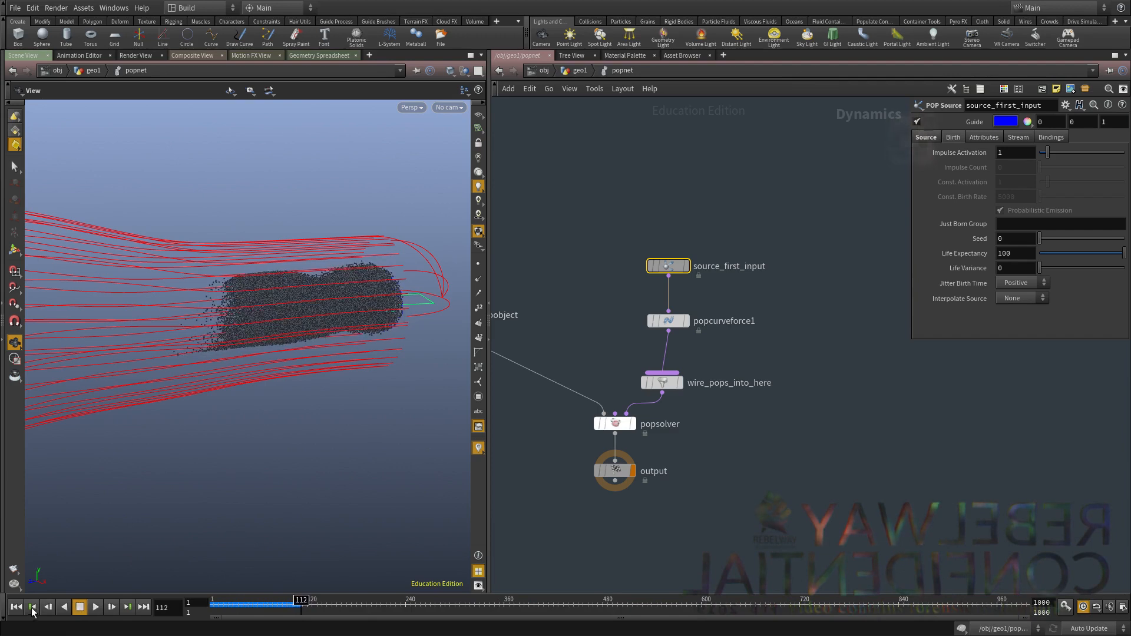
{"action": "left_click", "coordinate": [32, 607]}
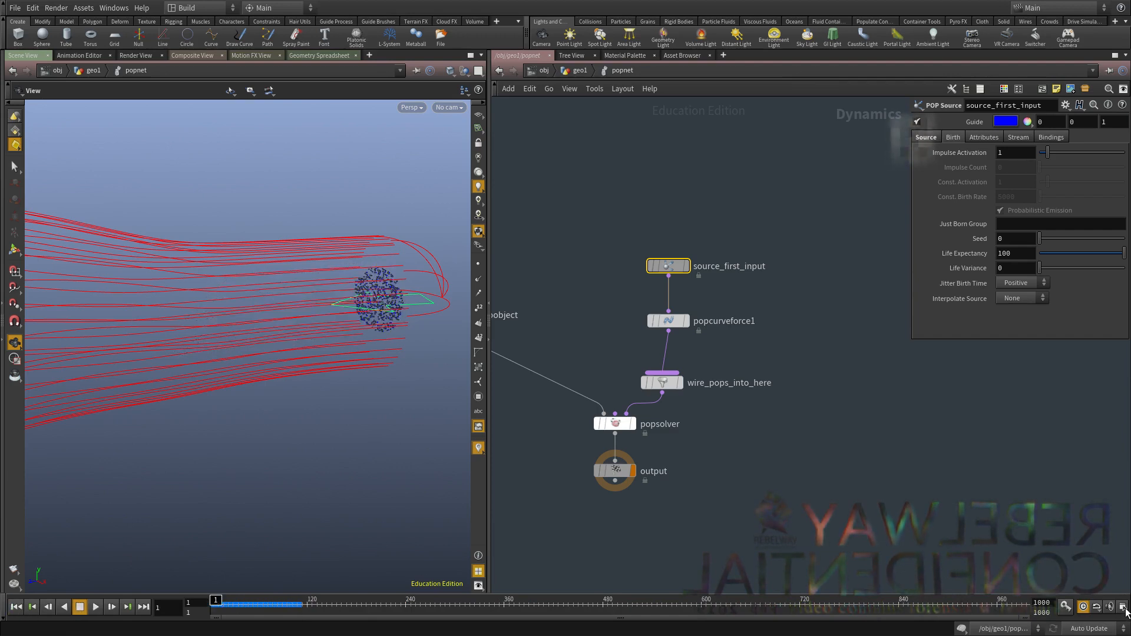
{"action": "left_click", "coordinate": [1123, 608]}
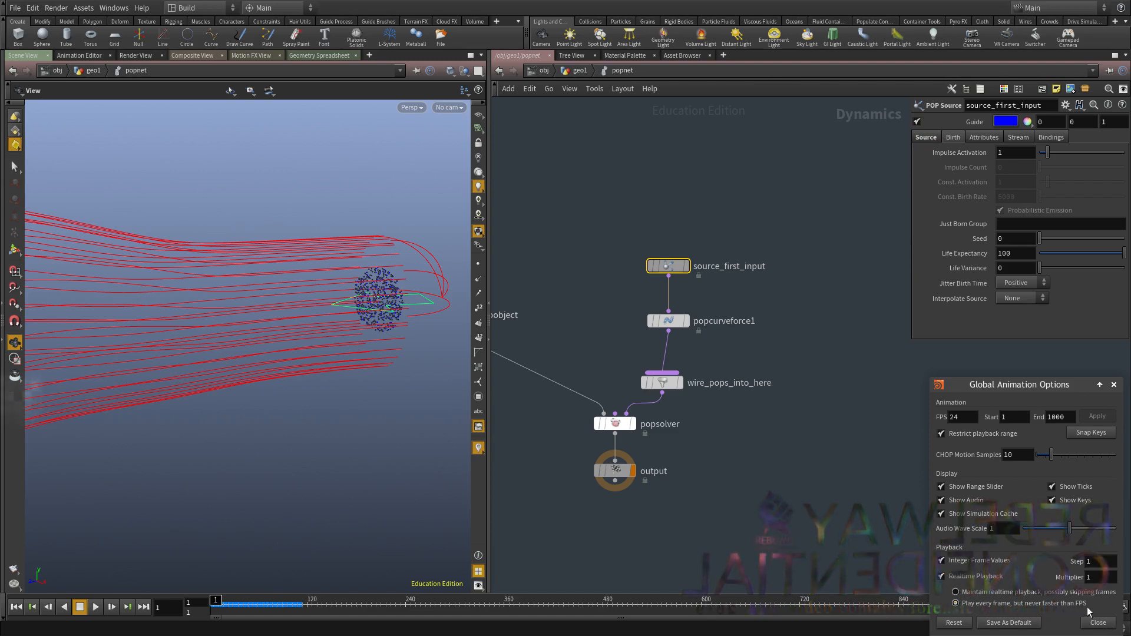
{"action": "left_click", "coordinate": [1099, 623]}
Play the simulation from the first frame and inspect how the particles move along the curve, stopping around frame 191.
{"action": "scroll", "coordinate": [228, 437], "scroll_direction": "down", "scroll_amount": 3}
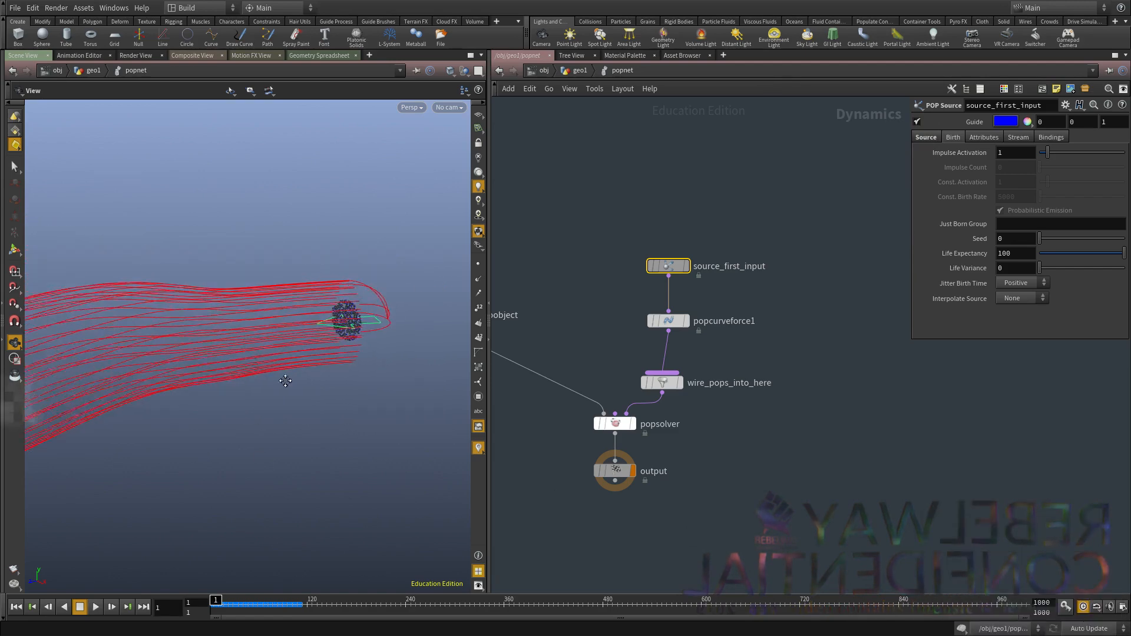
{"action": "left_click", "coordinate": [95, 607]}
{"action": "left_click_drag", "start_coordinate": [309, 419], "coordinate": [275, 419]}
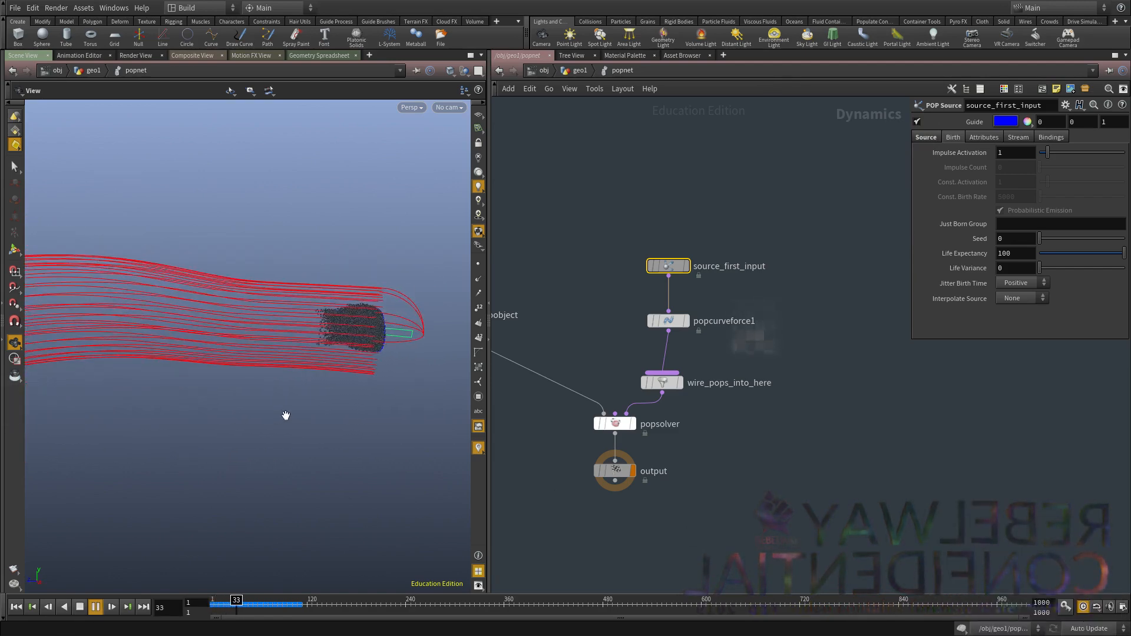
{"action": "left_click_drag", "start_coordinate": [268, 333], "coordinate": [130, 277]}
{"action": "left_click", "coordinate": [79, 610]}
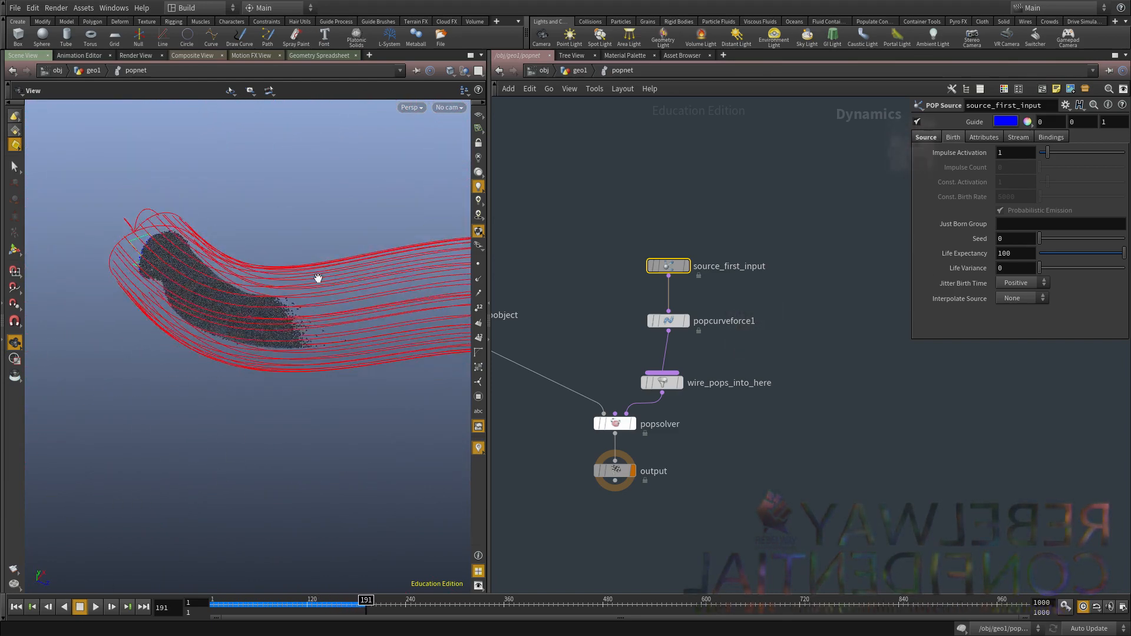
{"action": "left_click_drag", "start_coordinate": [316, 277], "coordinate": [221, 274]}
Set the POP Curve Force's Follow Scale to 10 and replay the simulation from the first frame to inspect the flow.
{"action": "left_click_drag", "start_coordinate": [740, 299], "coordinate": [604, 224]}
{"action": "middle_click_drag", "start_coordinate": [720, 204], "coordinate": [712, 219]}
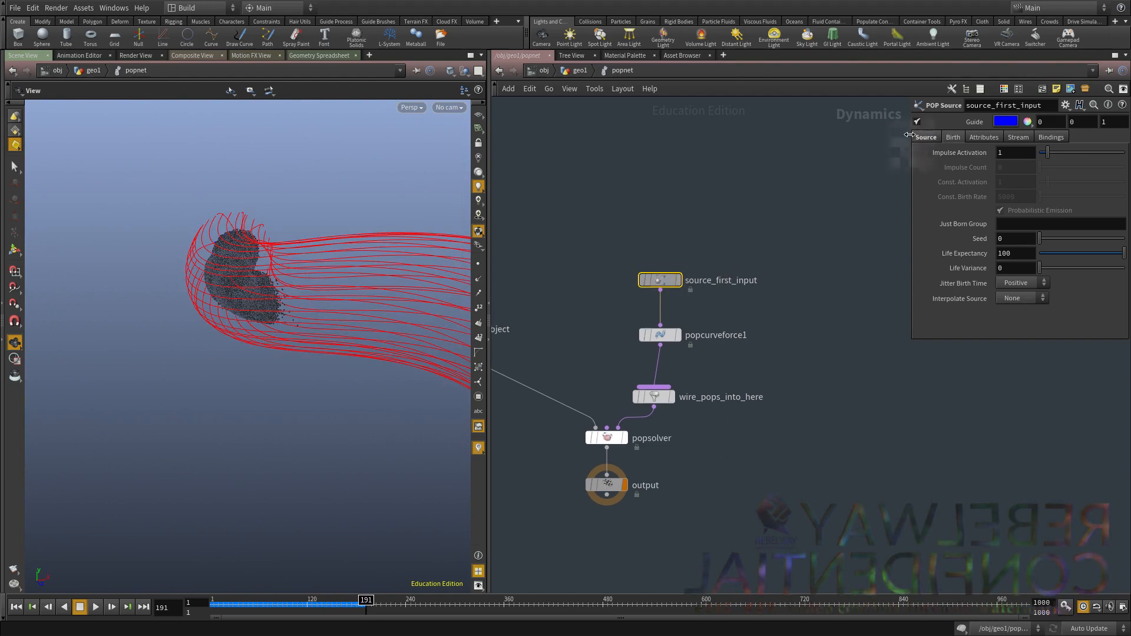
{"action": "left_click", "coordinate": [935, 137]}
{"action": "left_click_drag", "start_coordinate": [721, 365], "coordinate": [580, 310]}
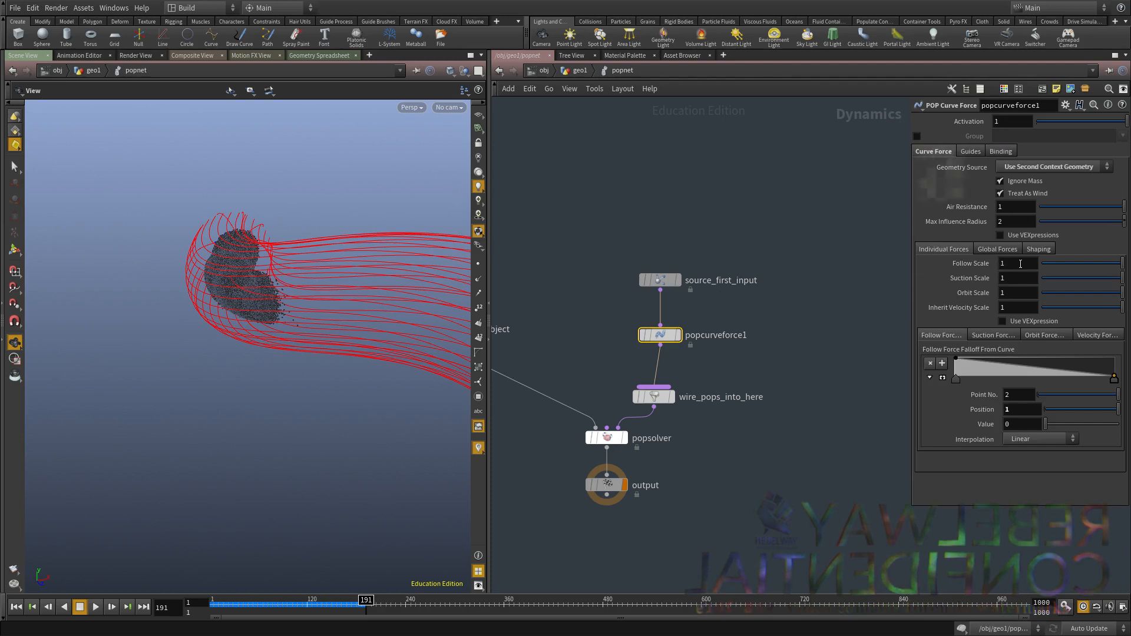
{"action": "left_click", "coordinate": [20, 612]}
{"action": "left_click", "coordinate": [96, 606]}
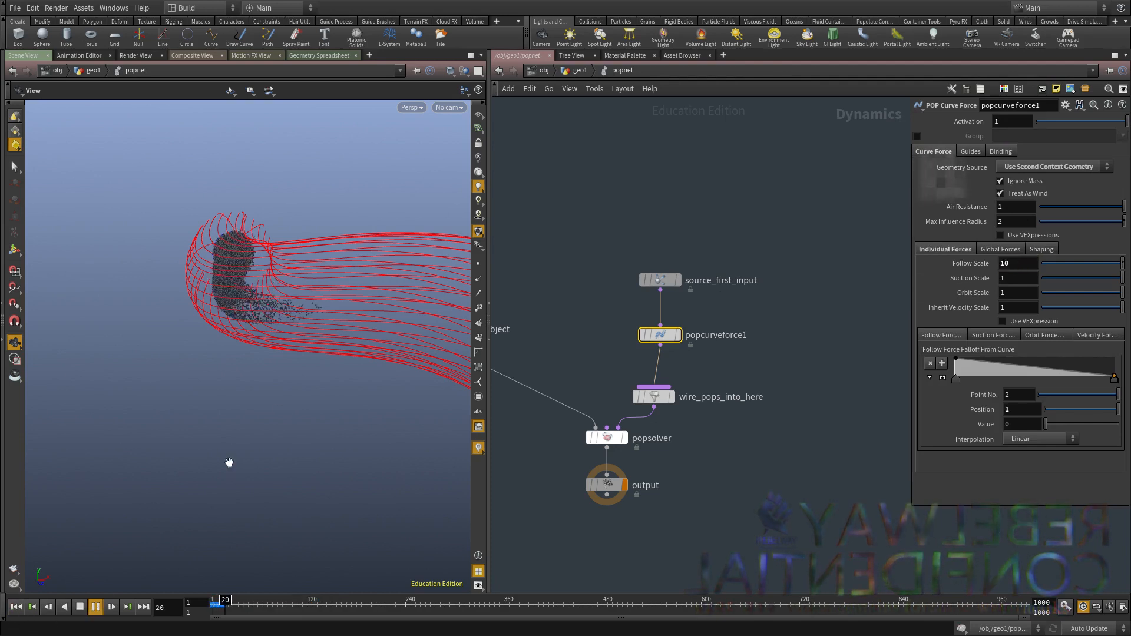
{"action": "left_click_drag", "start_coordinate": [303, 364], "coordinate": [368, 336]}
{"action": "left_click", "coordinate": [96, 607]}
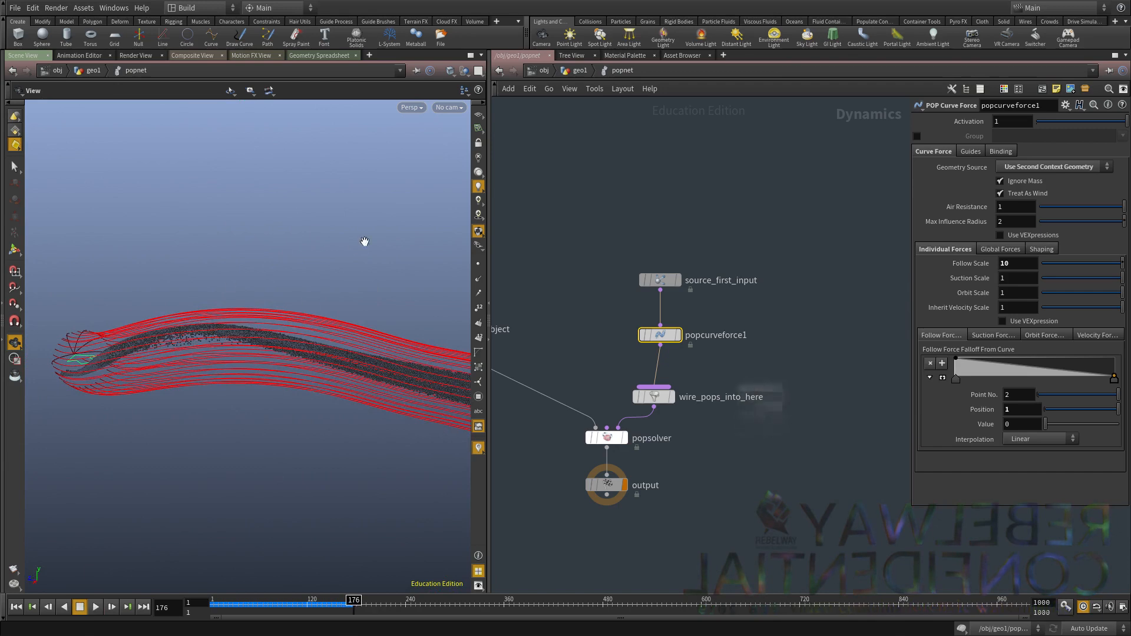
Turn off Show Guide Geometry on the POP Curve Force and inspect the particles alone.
{"action": "left_click", "coordinate": [662, 281]}
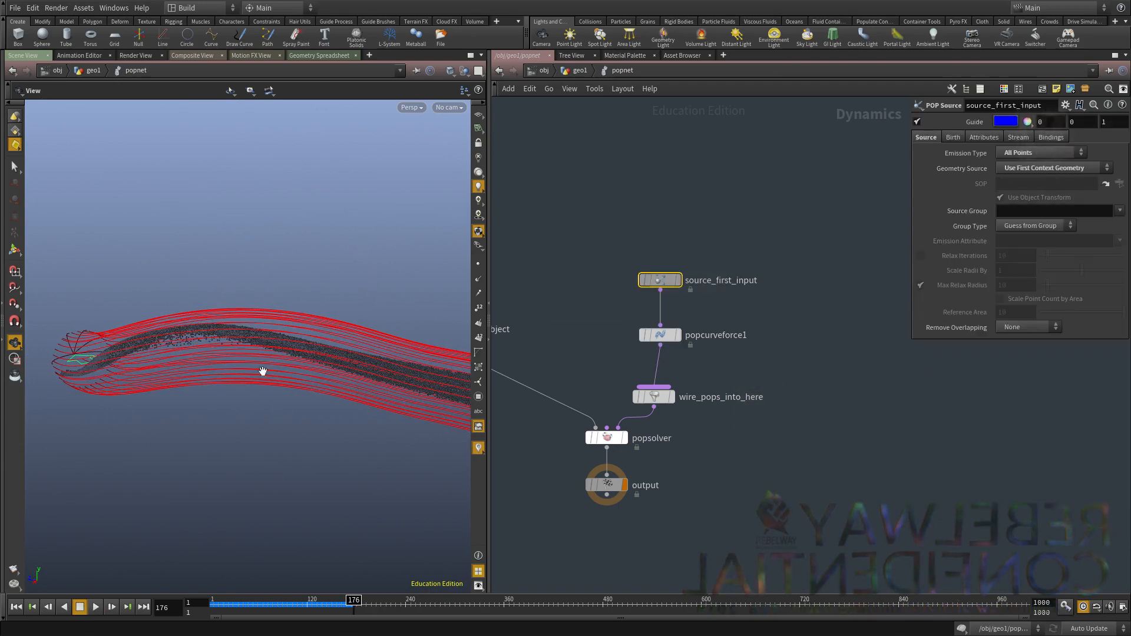
{"action": "left_click_drag", "start_coordinate": [775, 307], "coordinate": [508, 355]}
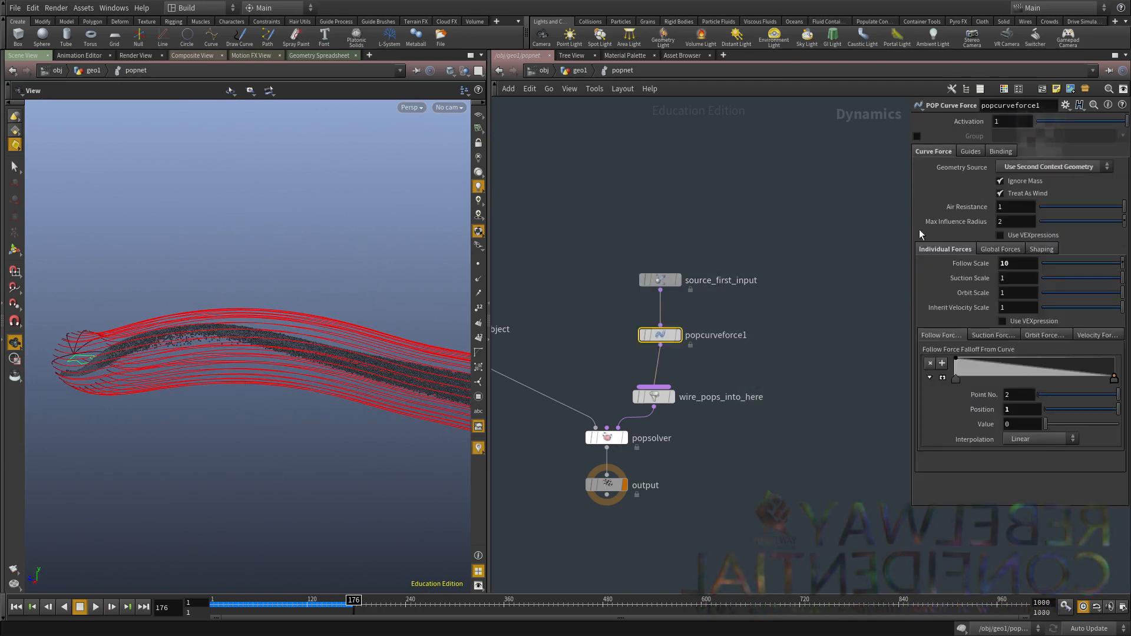
{"action": "left_click", "coordinate": [970, 152]}
{"action": "left_click", "coordinate": [1011, 167]}
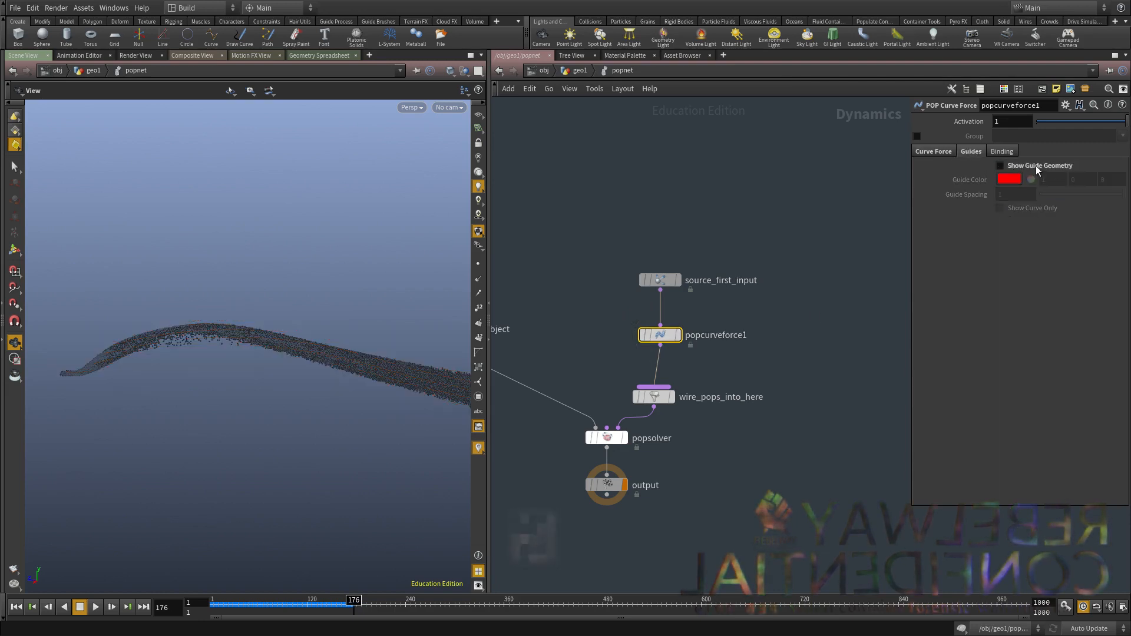
{"action": "left_click_drag", "start_coordinate": [331, 346], "coordinate": [259, 439]}
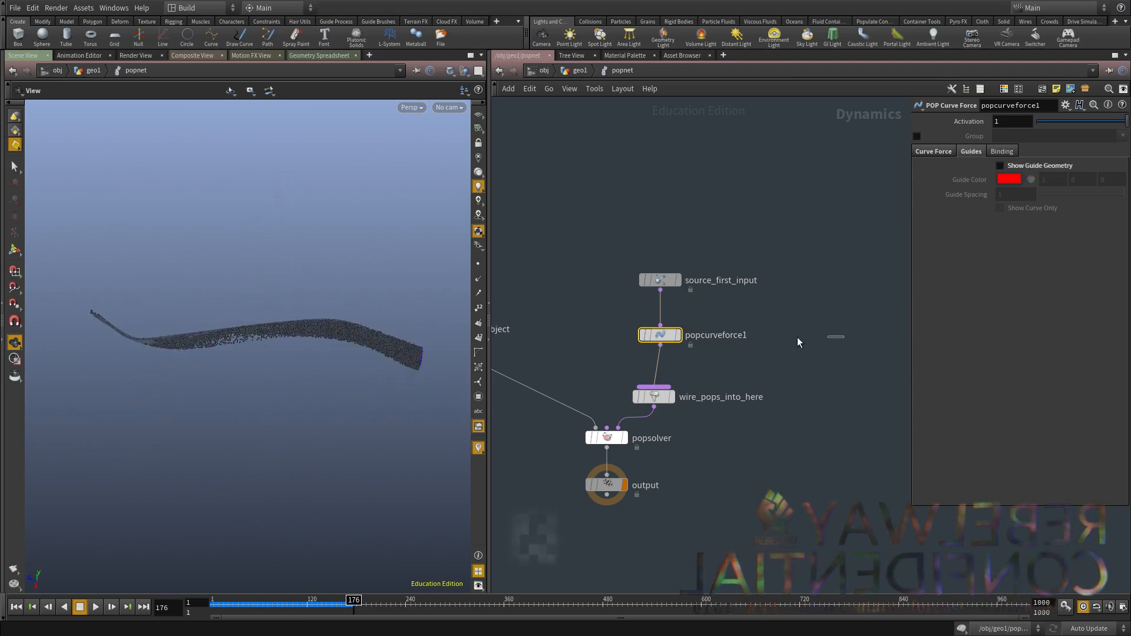
Set the POP Curve Force's Follow Scale to 4 and Suction Scale to 10, and replay the simulation from the first frame.
{"action": "left_click", "coordinate": [933, 152]}
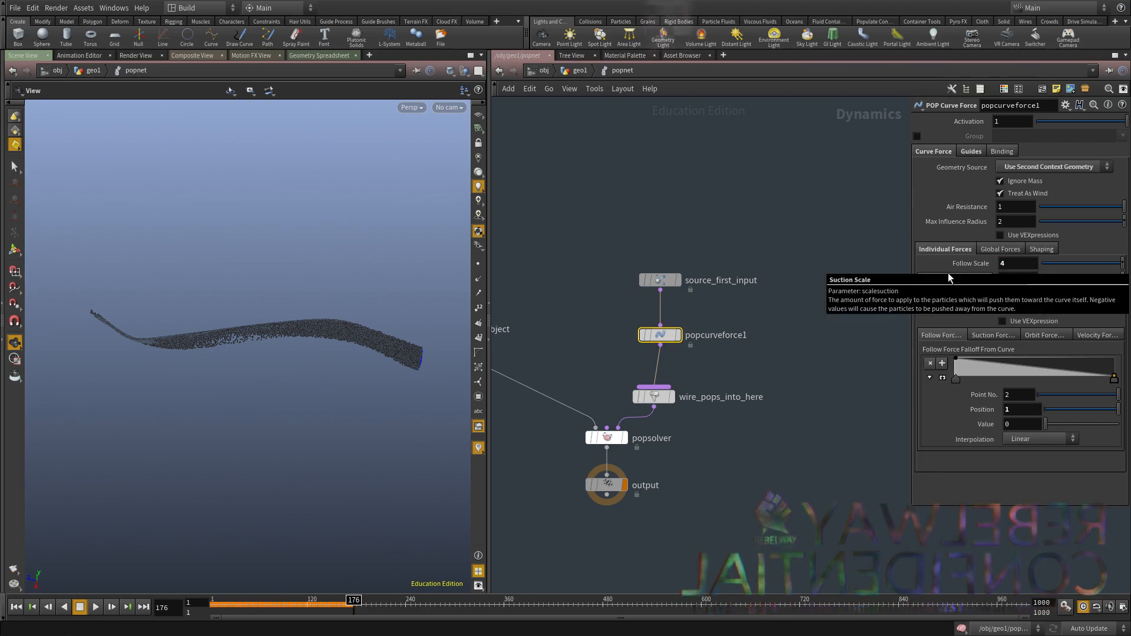
{"action": "type", "text": "10"}
{"action": "key", "text": "Return"}
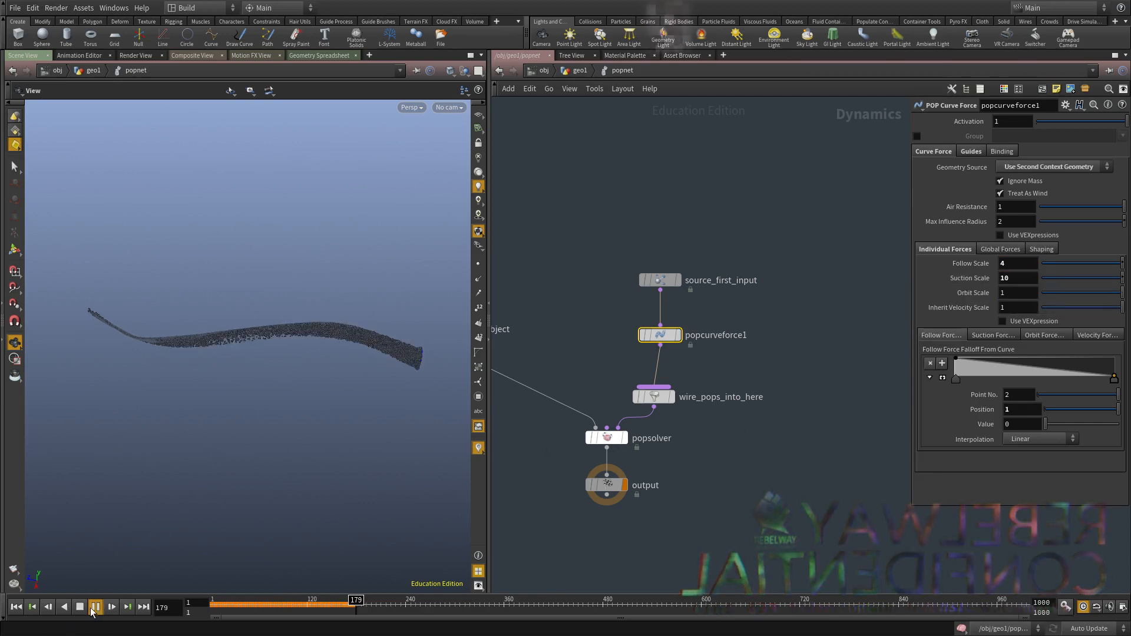
{"action": "left_click", "coordinate": [14, 610]}
{"action": "left_click", "coordinate": [96, 607]}
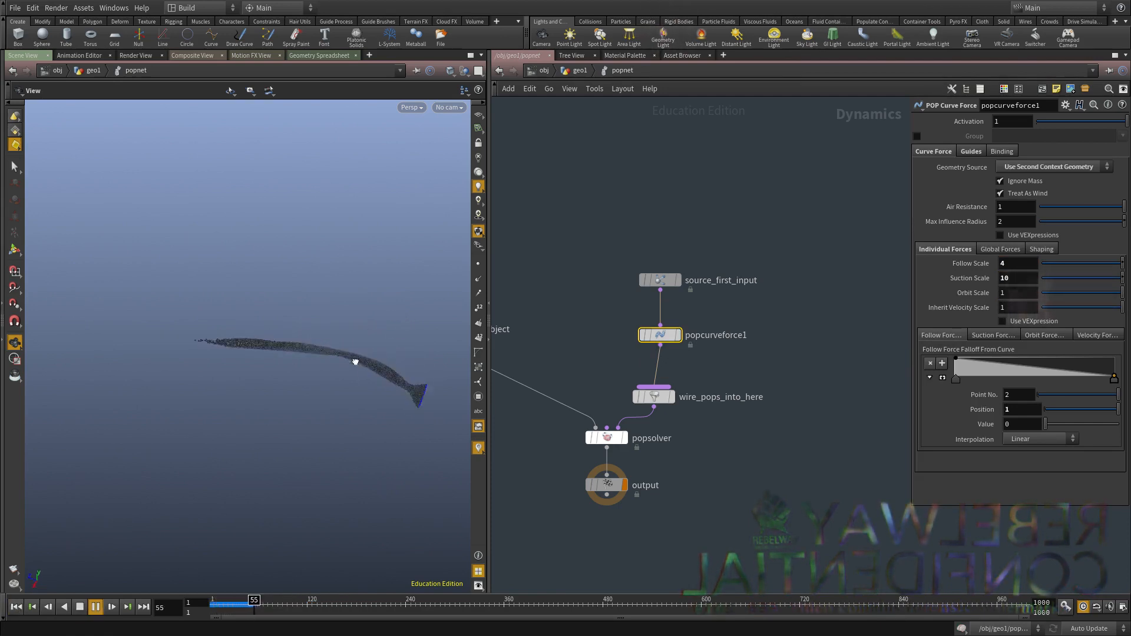
{"action": "left_click_drag", "start_coordinate": [293, 320], "coordinate": [288, 327]}
{"action": "left_click", "coordinate": [95, 607]}
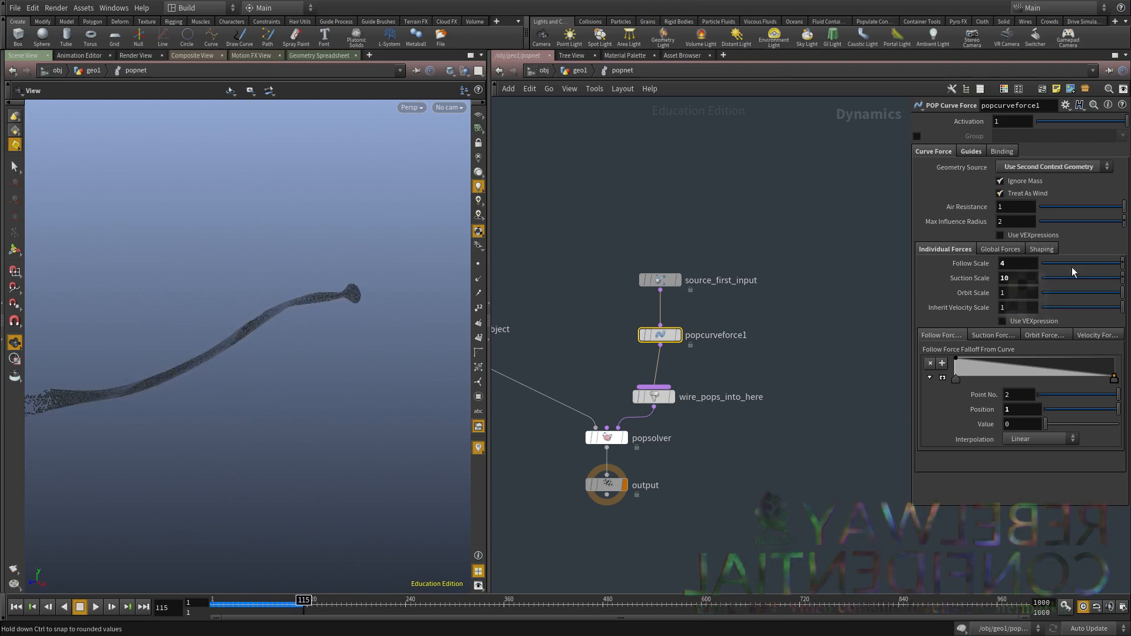
Set the POP Curve Force's Orbit Scale to 10 and play the simulation.
{"action": "type", "text": "10"}
{"action": "key", "text": "Return"}
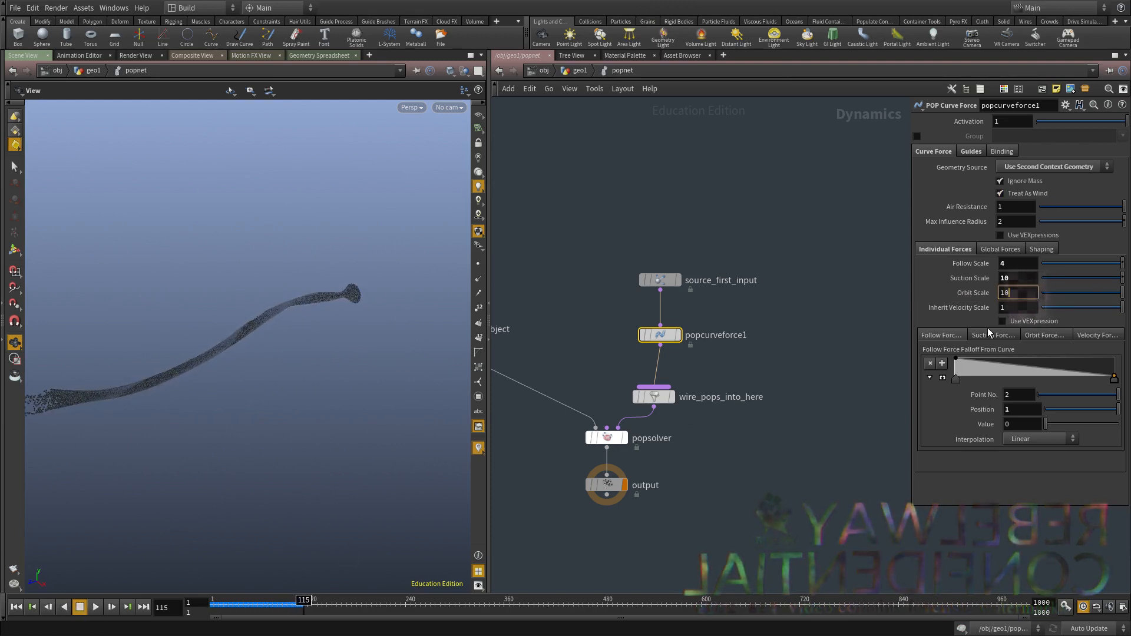
{"action": "left_click", "coordinate": [96, 607]}
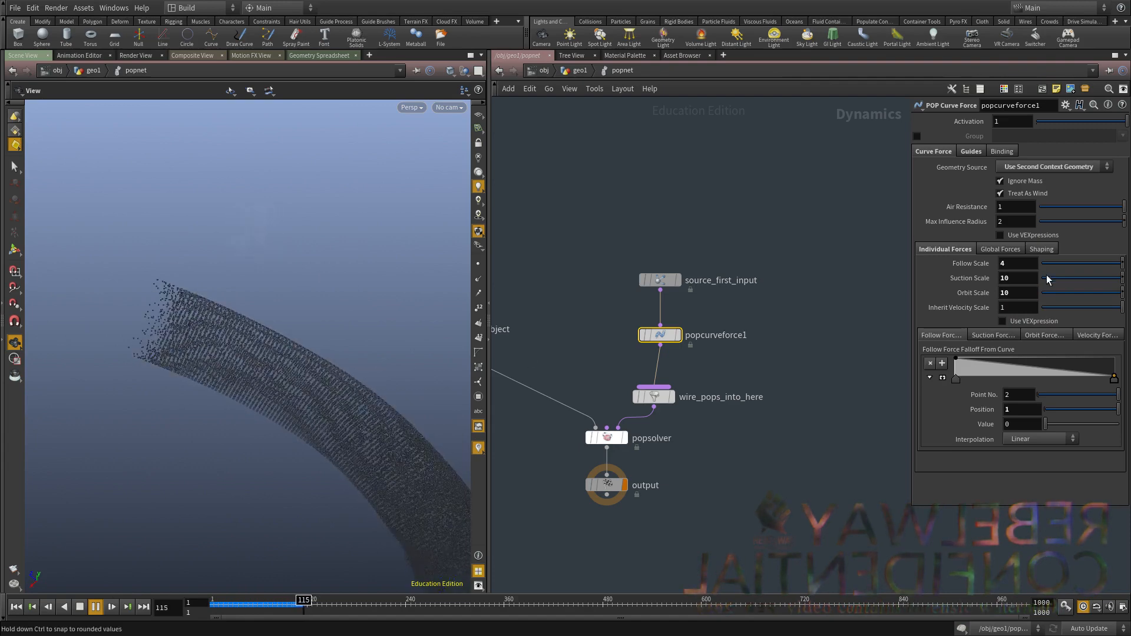
Set the POP Curve Force's Orbit Scale to 2 while the simulation plays and inspect the particle stream.
{"action": "double_click", "coordinate": [1006, 293]}
{"action": "type", "text": "2"}
{"action": "key", "text": "Return"}
{"action": "right_click_drag", "start_coordinate": [357, 364], "coordinate": [267, 353]}
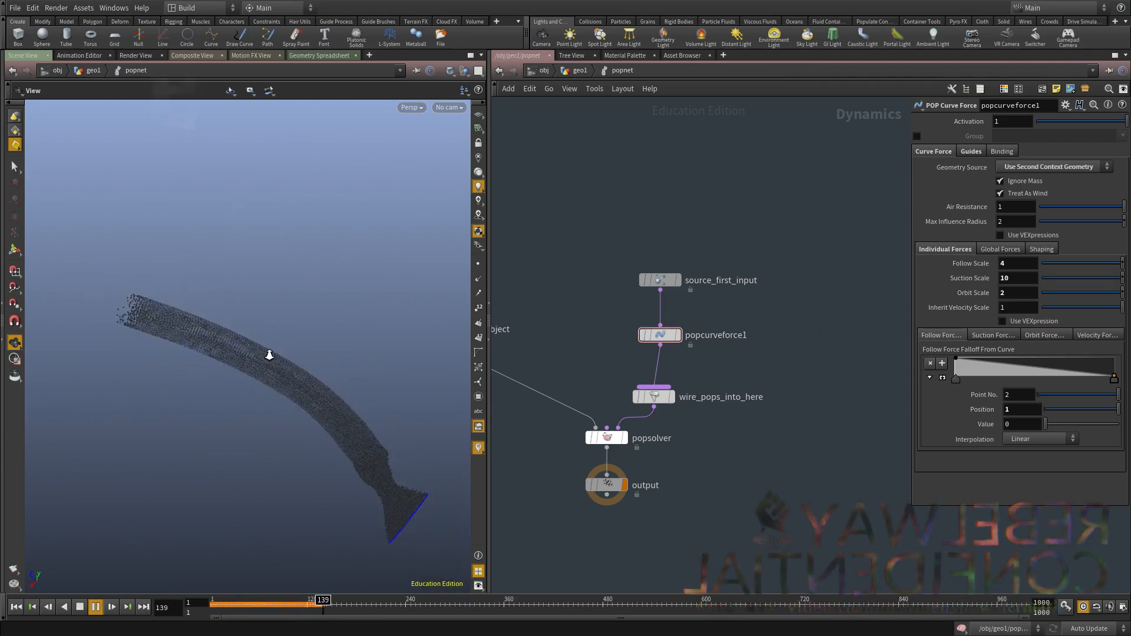
Set the POP Curve Force's Suction Scale to 5, inspect the whole stream during playback and stop the simulation.
{"action": "double_click", "coordinate": [1015, 279]}
{"action": "type", "text": "5"}
{"action": "key", "text": "Return"}
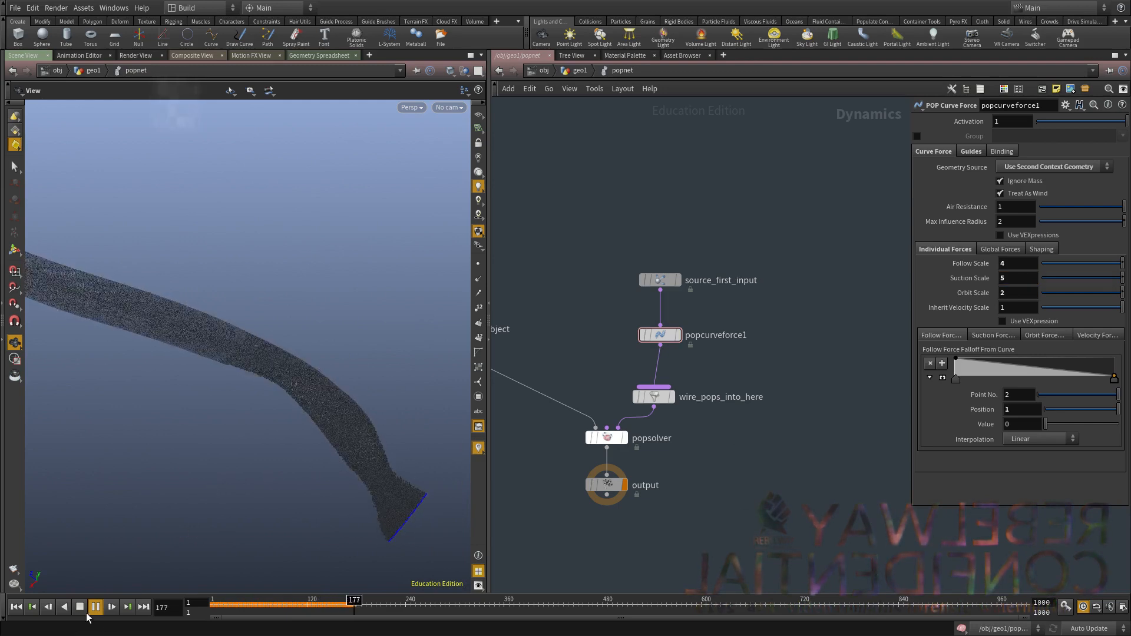
{"action": "right_click_drag", "start_coordinate": [265, 341], "coordinate": [208, 364]}
{"action": "middle_click_drag", "start_coordinate": [208, 365], "coordinate": [315, 356]}
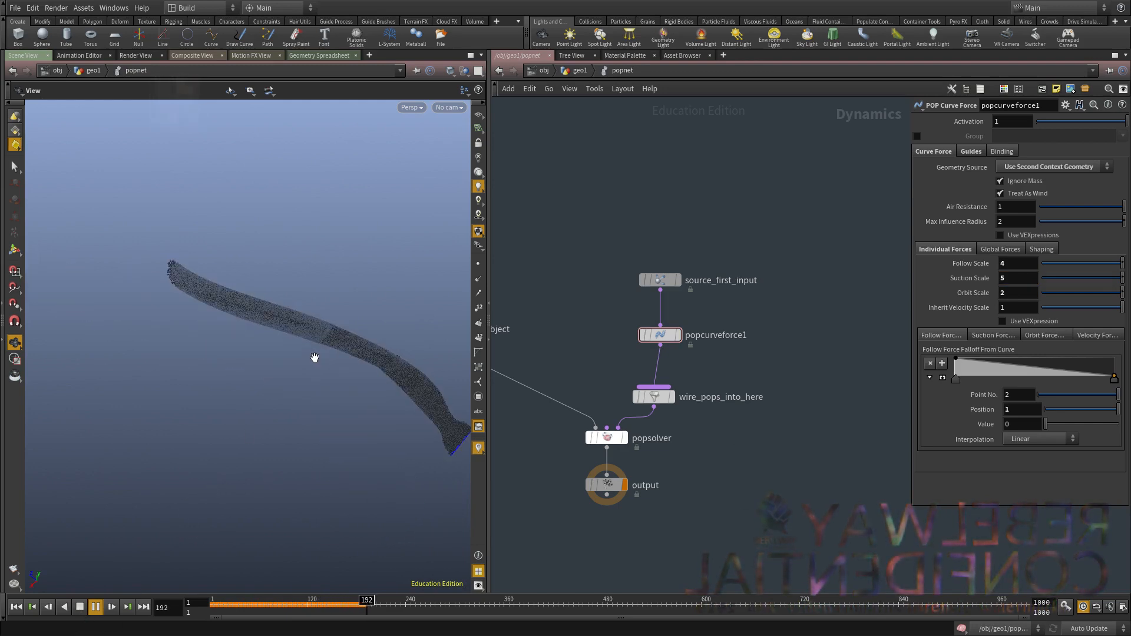
{"action": "left_click_drag", "start_coordinate": [66, 422], "coordinate": [125, 529]}
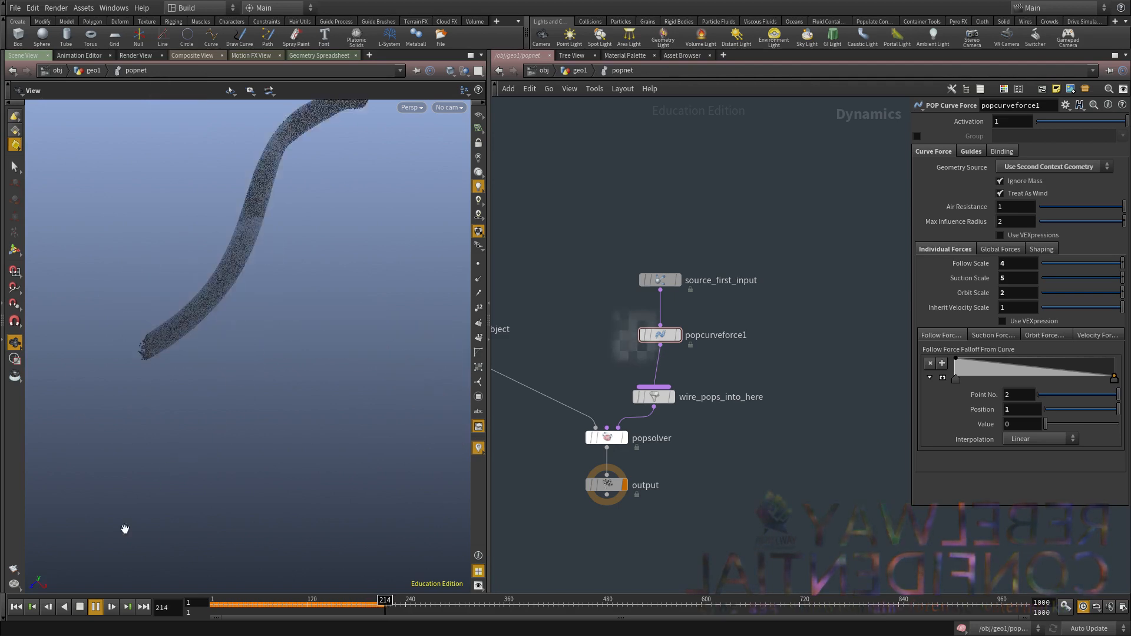
{"action": "left_click", "coordinate": [80, 607]}
{"action": "middle_click_drag", "start_coordinate": [285, 364], "coordinate": [235, 481]}
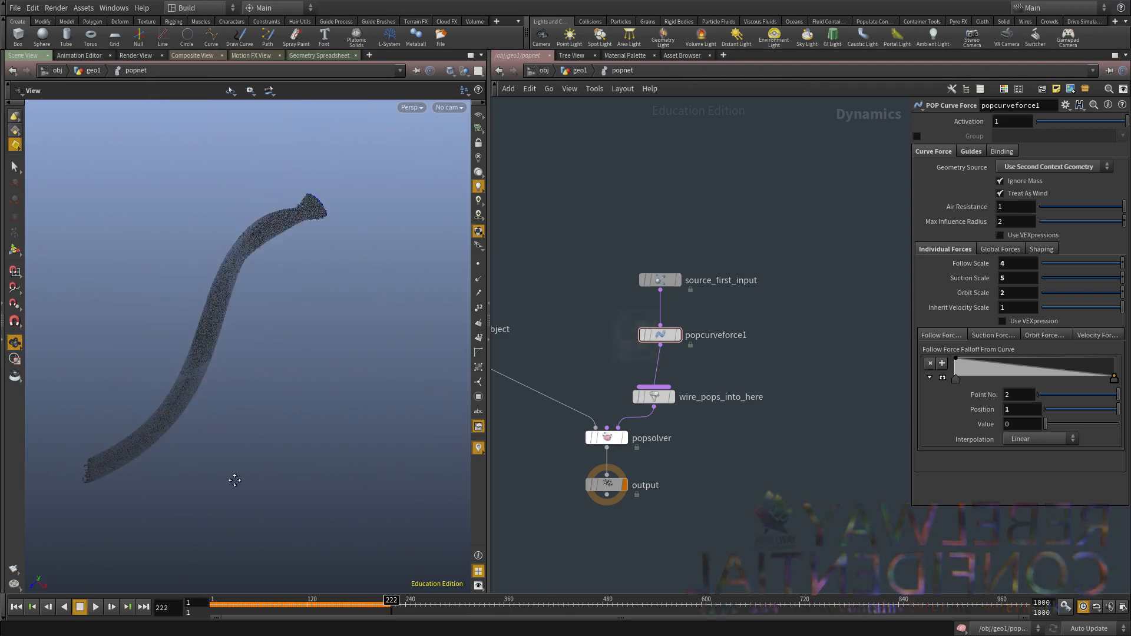
Shape the Global Force Falloff From Curve ramp to hold value 1 until position 0.592 and fall to 0 at position 1.
{"action": "left_click", "coordinate": [996, 335]}
{"action": "left_click", "coordinate": [942, 335]}
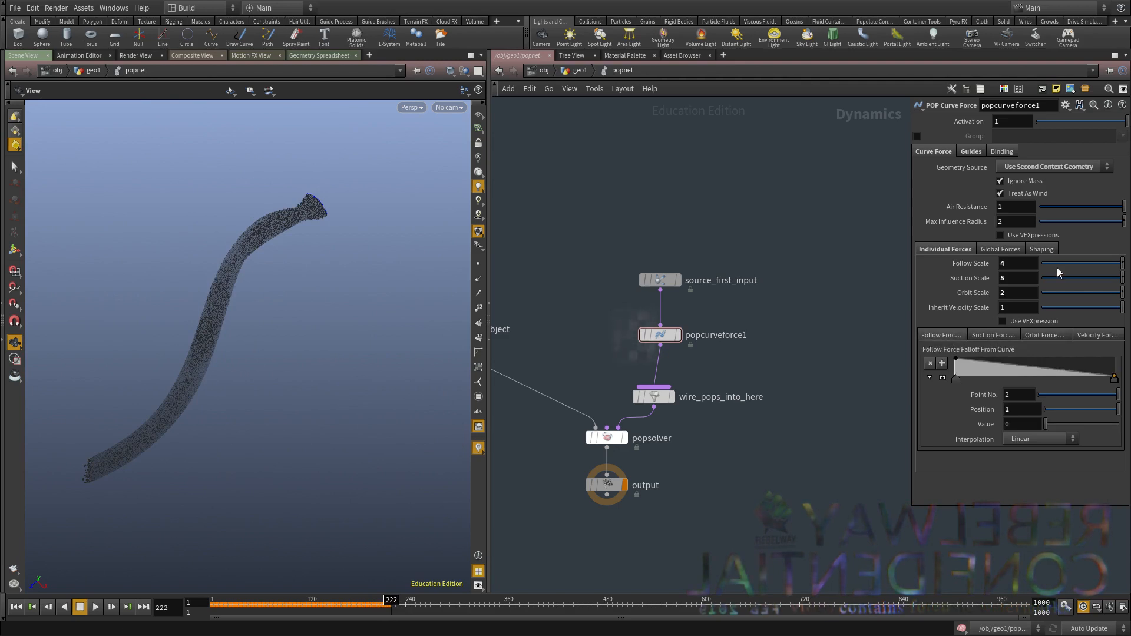
{"action": "left_click", "coordinate": [997, 248]}
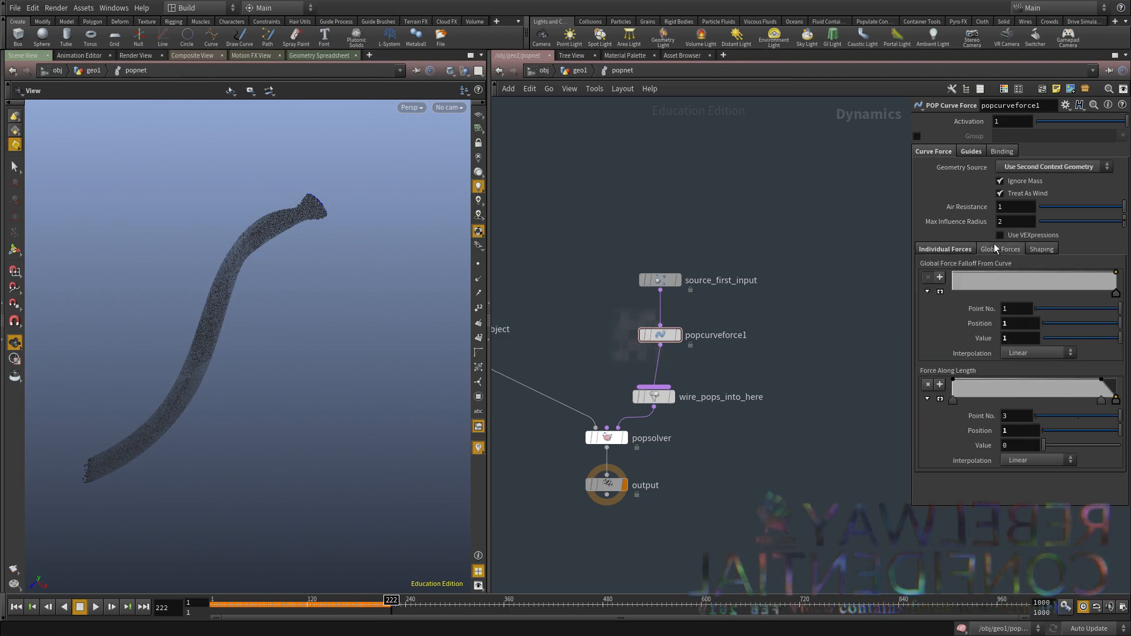
{"action": "left_click_drag", "start_coordinate": [199, 307], "coordinate": [278, 362]}
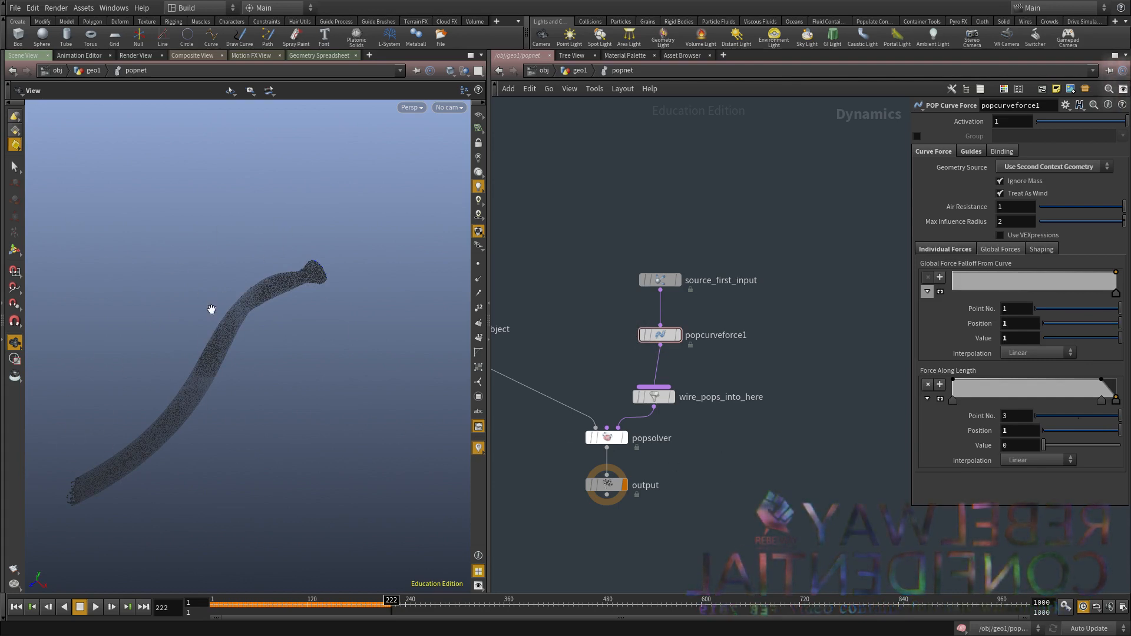
{"action": "left_click_drag", "start_coordinate": [212, 310], "coordinate": [265, 313]}
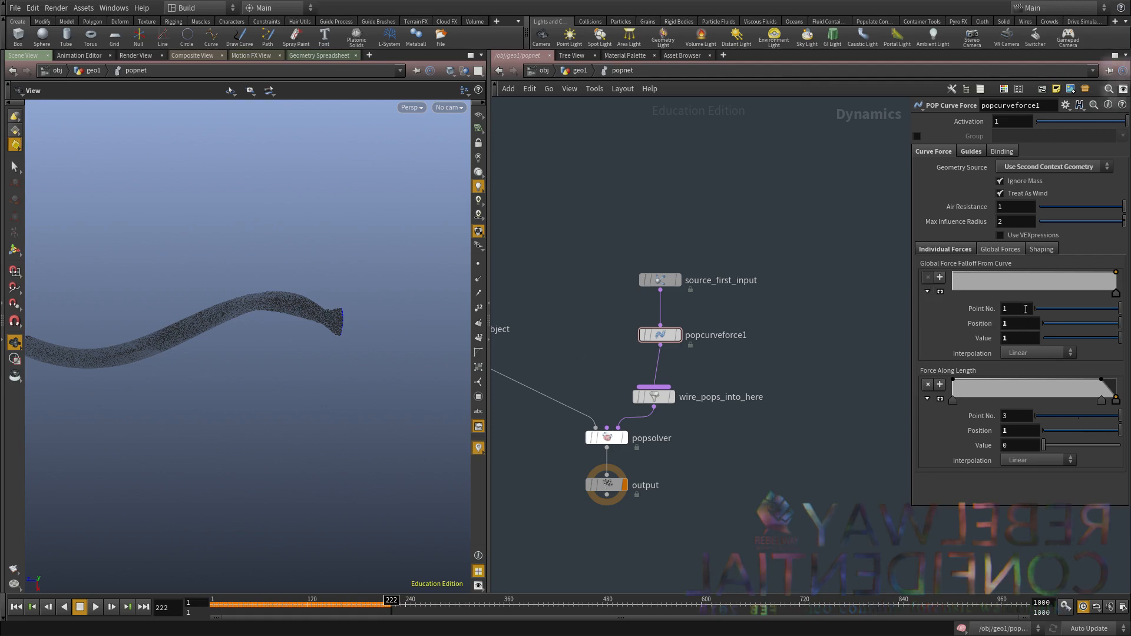
{"action": "left_click_drag", "start_coordinate": [1047, 274], "coordinate": [1120, 310]}
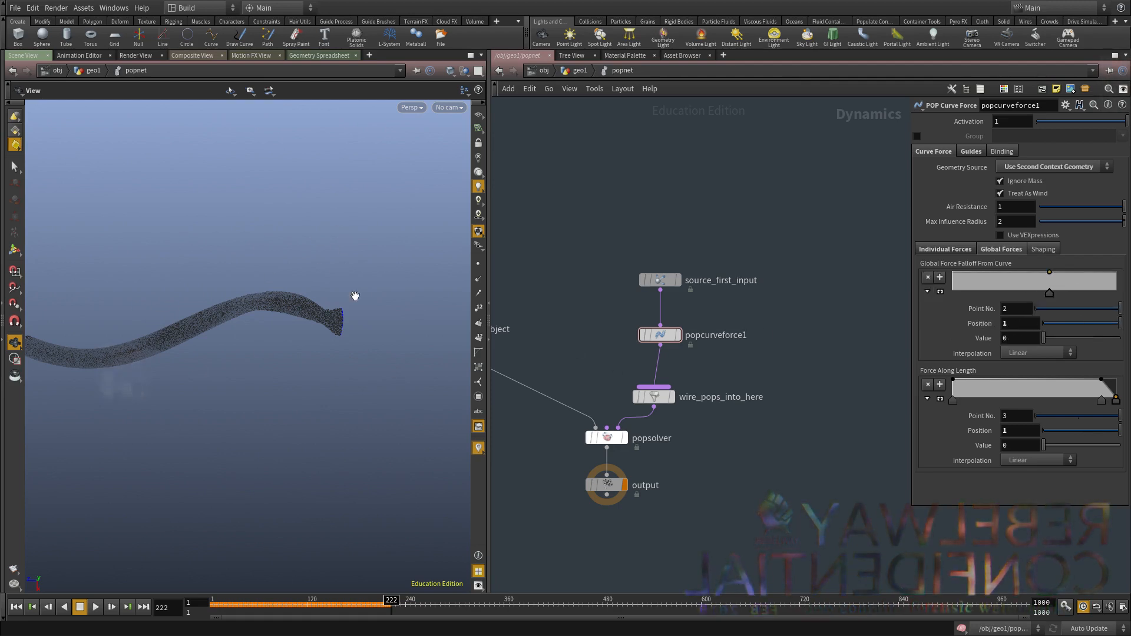
Play the simulation from the first frame, inspect the particle stream from several angles, and rewind it to the start.
{"action": "left_click", "coordinate": [16, 608]}
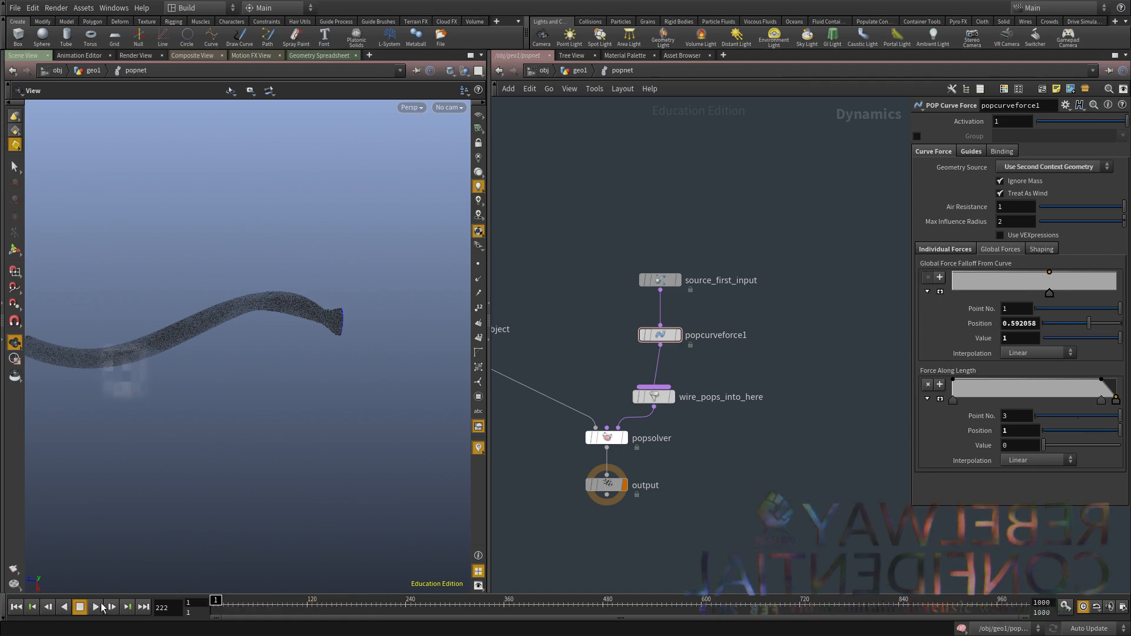
{"action": "left_click", "coordinate": [100, 607]}
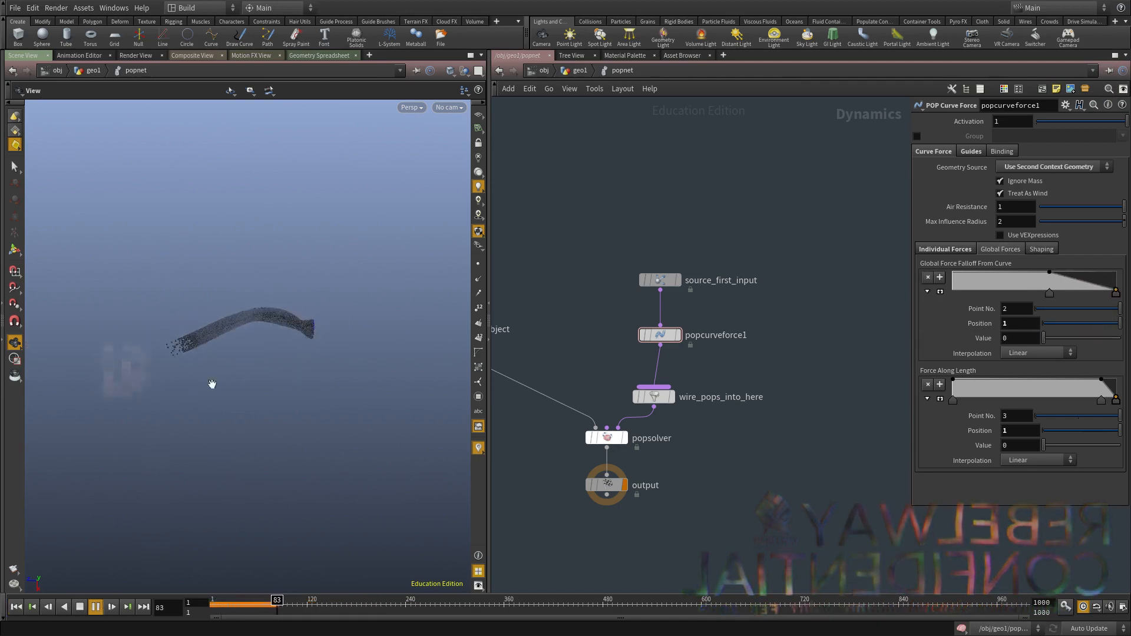
{"action": "middle_click_drag", "start_coordinate": [216, 358], "coordinate": [326, 316]}
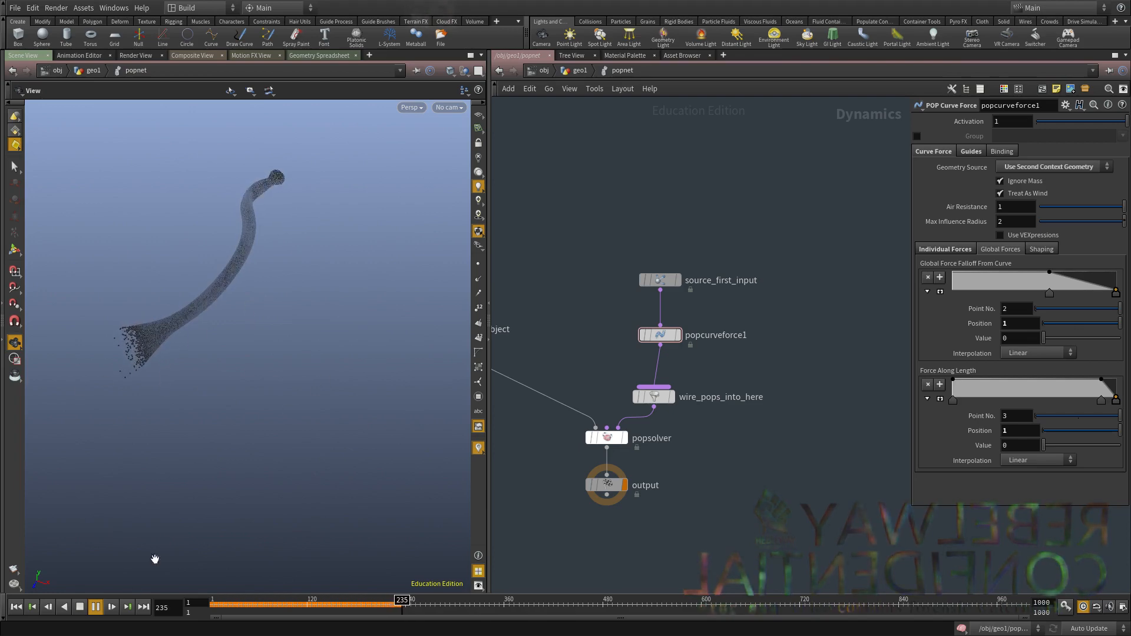
{"action": "left_click_drag", "start_coordinate": [192, 447], "coordinate": [303, 372]}
{"action": "right_click_drag", "start_coordinate": [303, 371], "coordinate": [218, 436]}
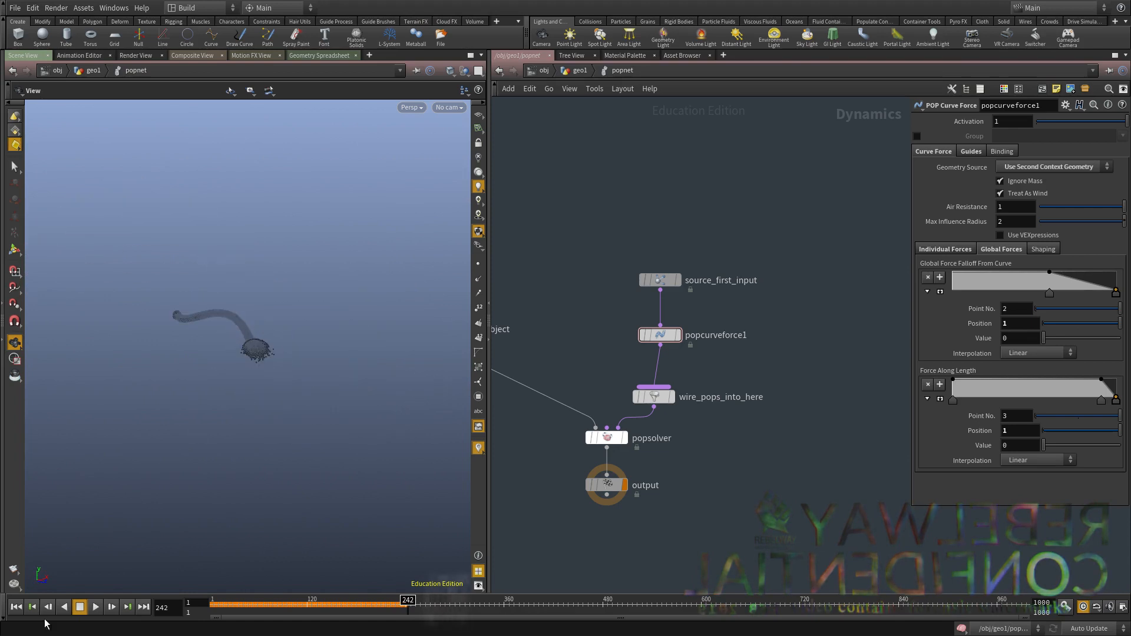
{"action": "left_click", "coordinate": [15, 611]}
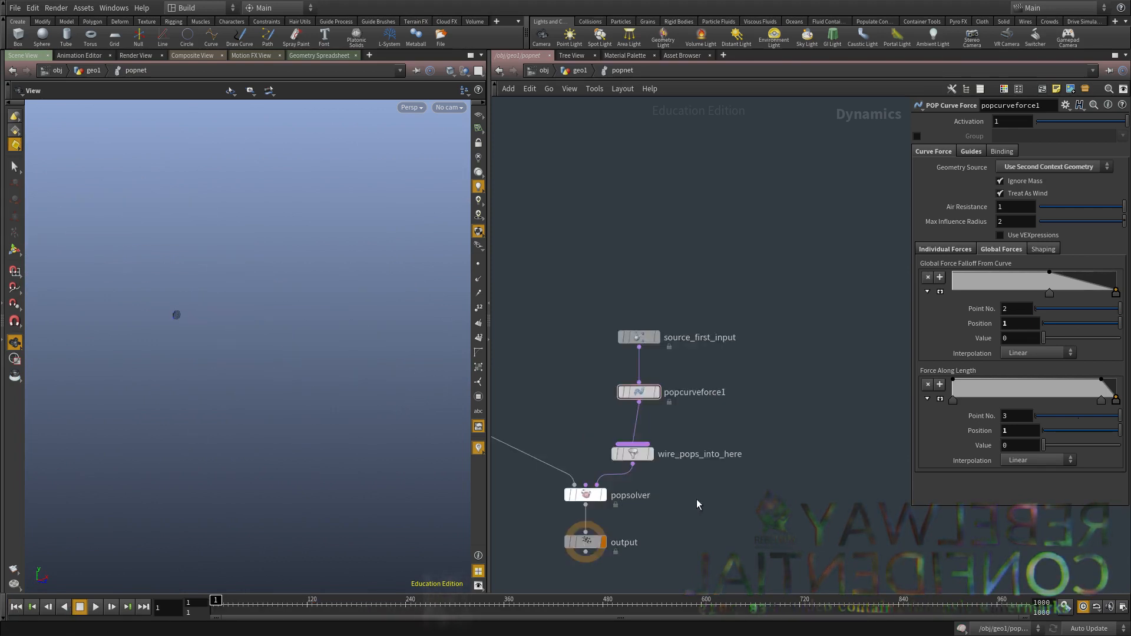
Go up from the popnet's DOP network to the geo1 geometry network.
{"action": "key", "text": "u"}
{"action": "scroll", "coordinate": [770, 419], "scroll_direction": "down", "scroll_amount": 1}
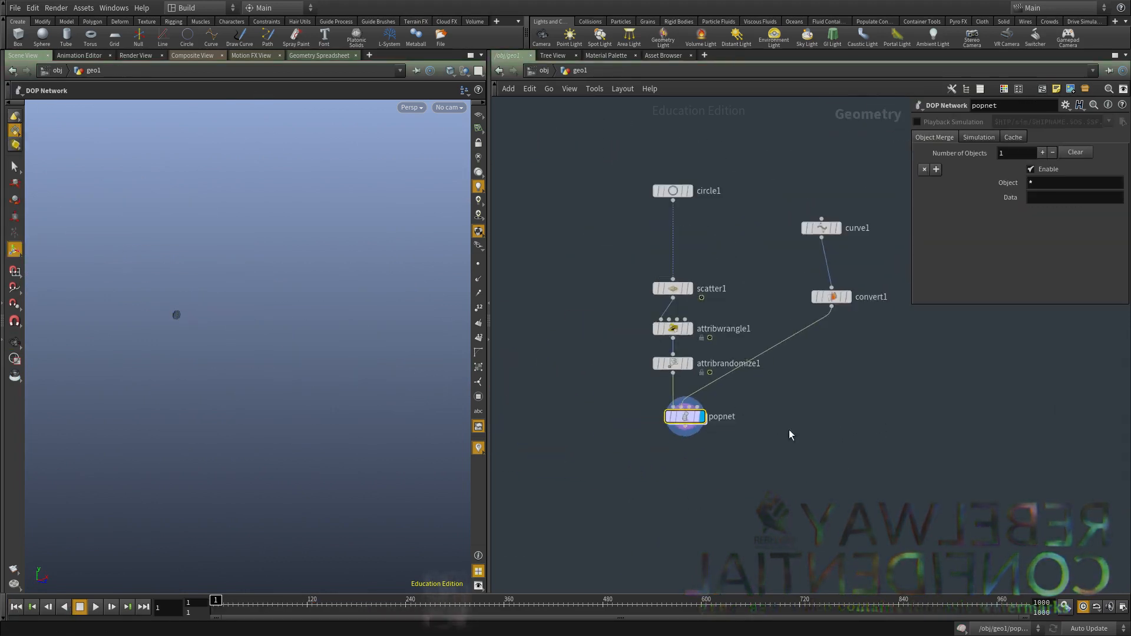
{"action": "middle_click_drag", "start_coordinate": [843, 464], "coordinate": [717, 376]}
Switch to MPlay, view the ice_dissolve reference render from its first frame, and return to Houdini.
{"action": "left_click_drag", "start_coordinate": [0, 407], "coordinate": [748, 411], "text": "alt"}
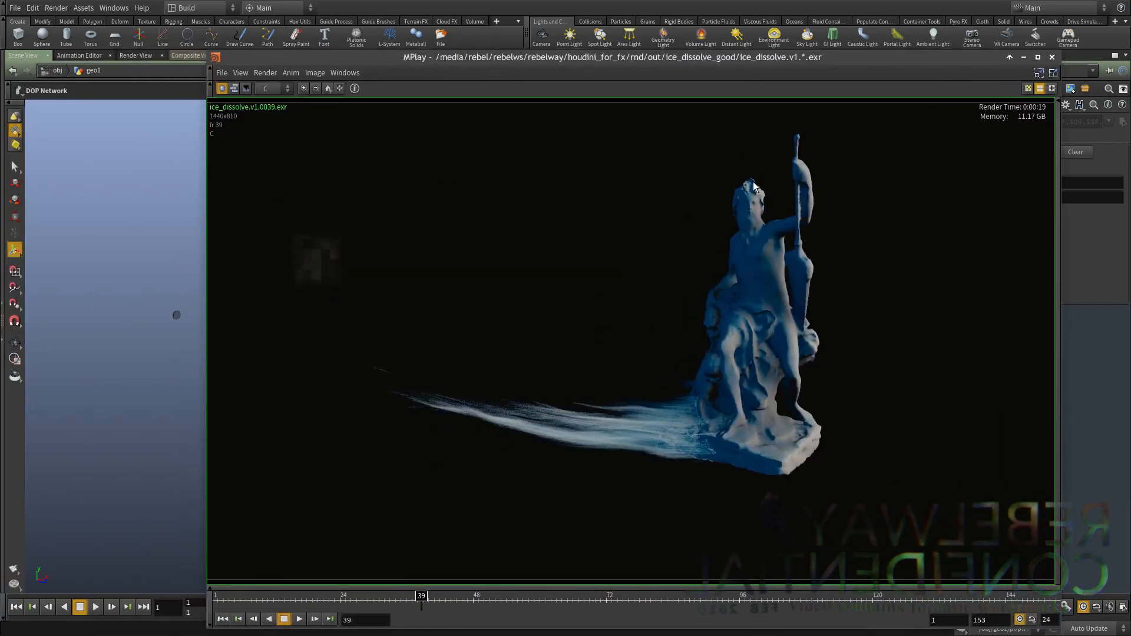
{"action": "left_click", "coordinate": [222, 619]}
{"action": "left_click_drag", "start_coordinate": [456, 552], "coordinate": [0, 548], "text": "alt"}
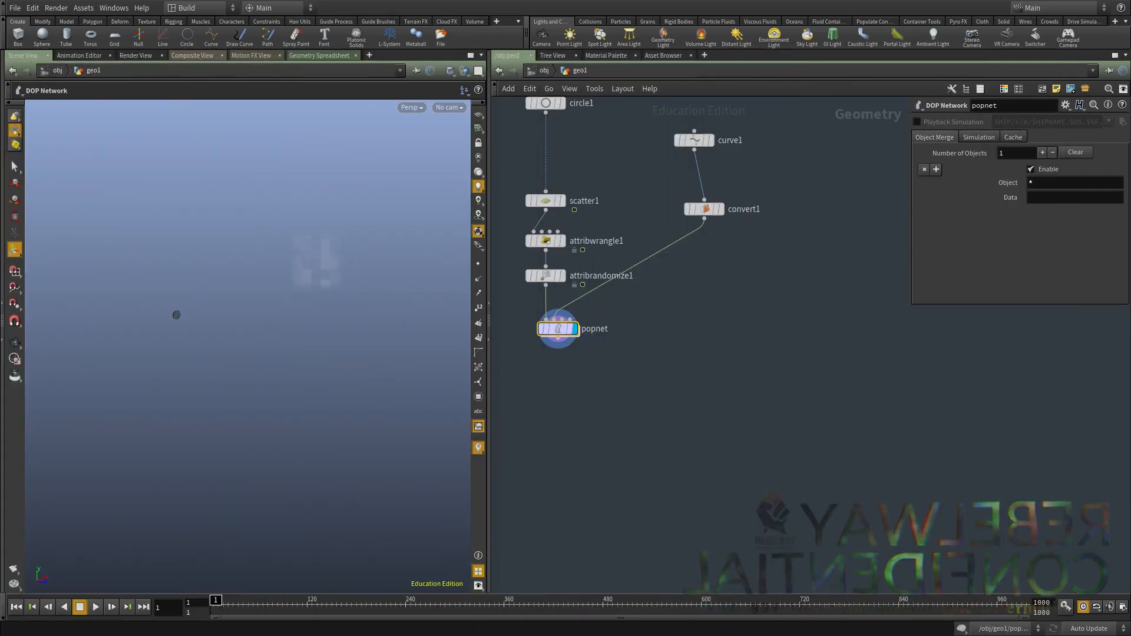